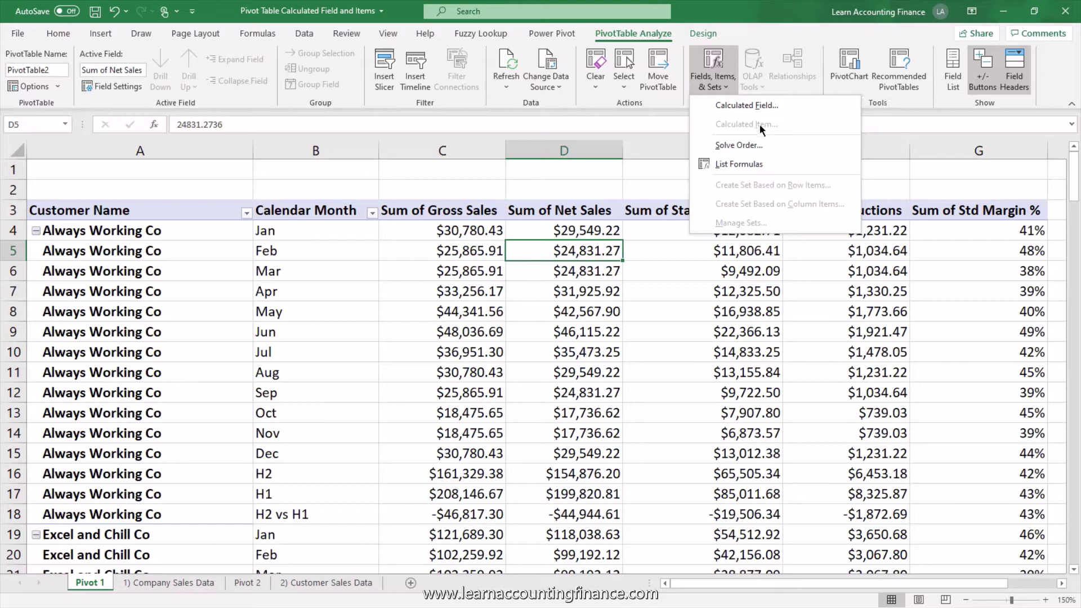
Review the example pivot's Deductions and Std Margin % columns, H2 vs H1 rows and calculated items
{"action": "key", "text": "Escape"}
{"action": "key", "text": "Left"}
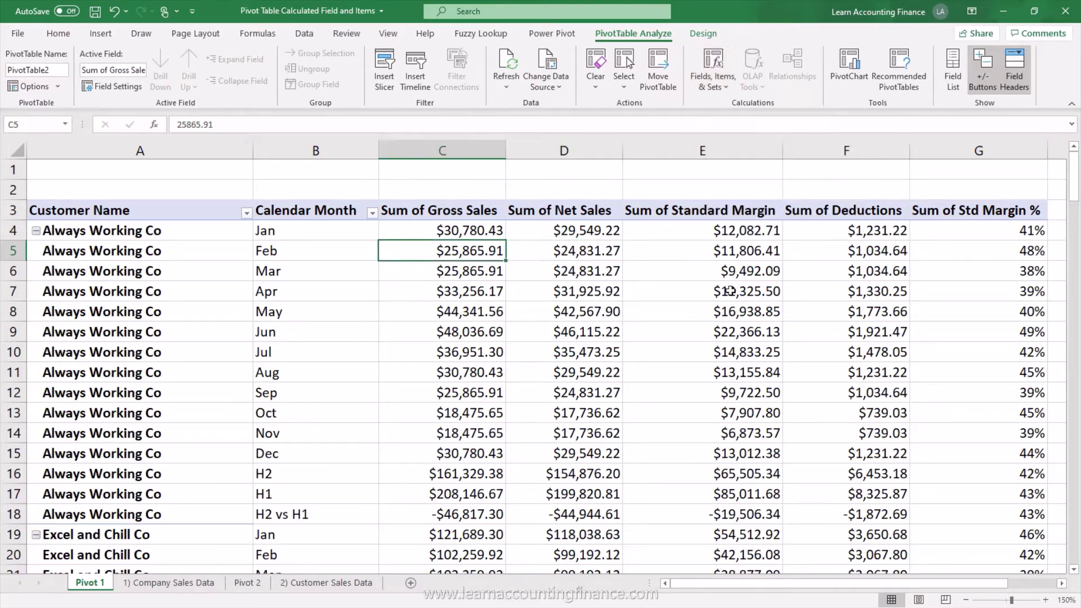
{"action": "left_click", "coordinate": [818, 213]}
{"action": "left_click_drag", "start_coordinate": [817, 213], "coordinate": [1013, 210]}
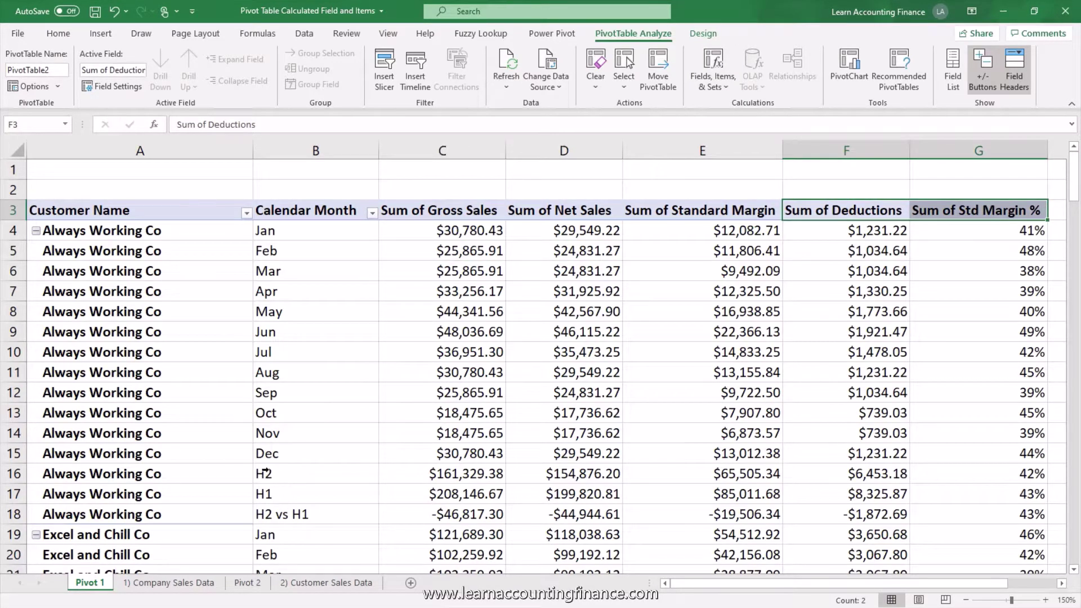
{"action": "left_click_drag", "start_coordinate": [265, 471], "coordinate": [266, 514]}
{"action": "left_click", "coordinate": [713, 76]}
{"action": "left_click", "coordinate": [741, 109]}
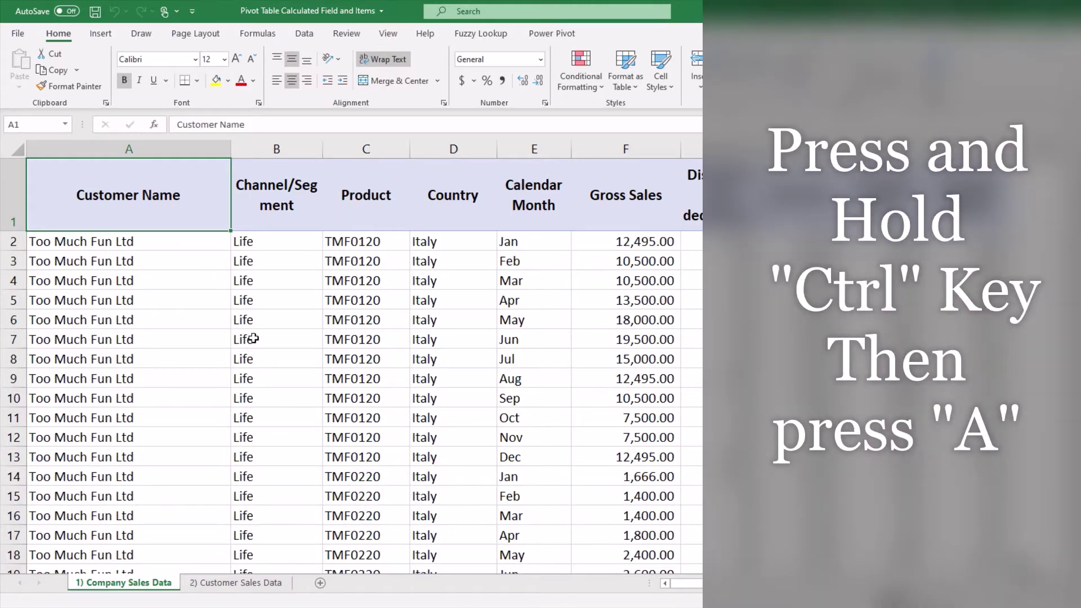
Create a blank pivot table on a new worksheet from the full sales range $A$1:$J$733
{"action": "key", "text": "ctrl+a"}
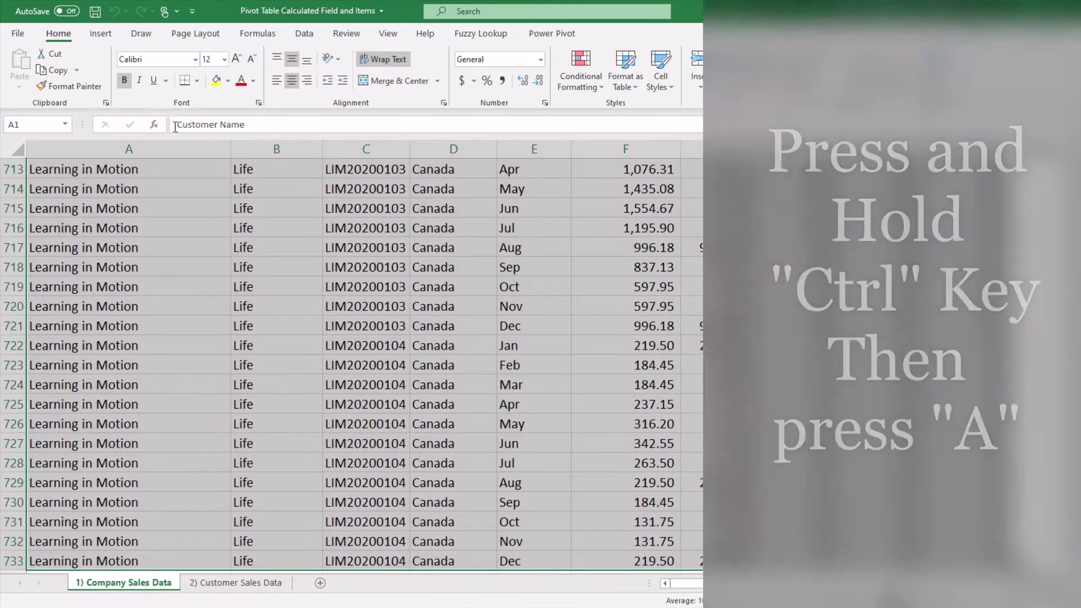
{"action": "left_click", "coordinate": [101, 33]}
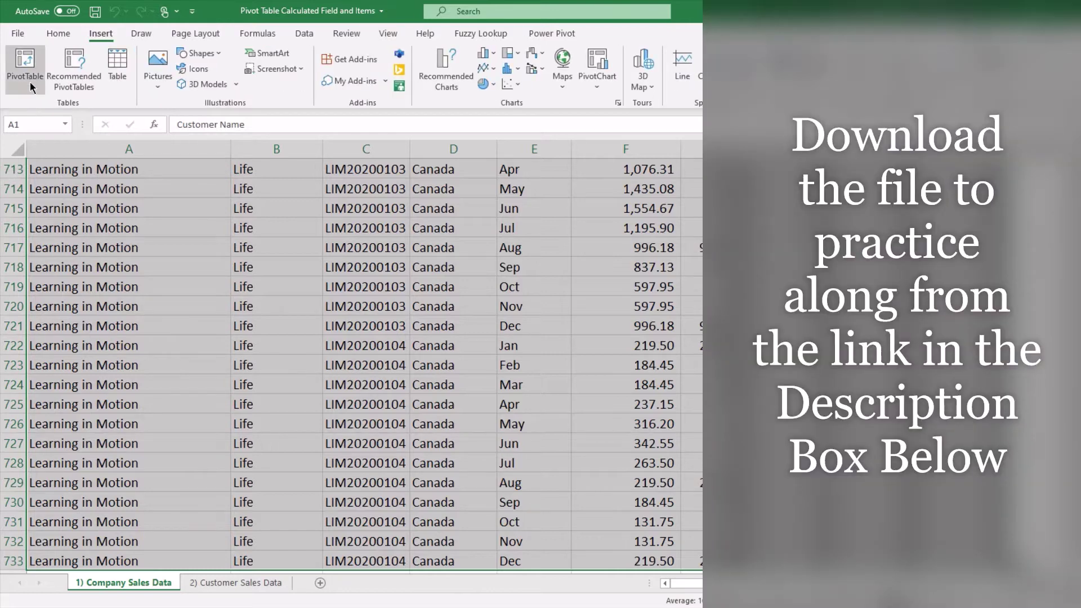
{"action": "left_click", "coordinate": [25, 68]}
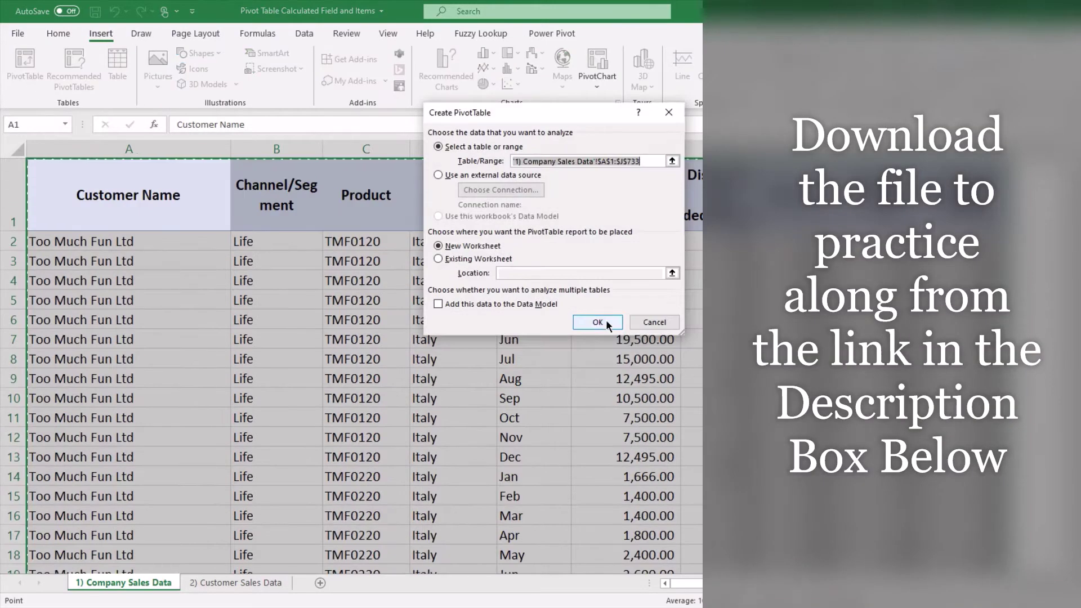
{"action": "left_click", "coordinate": [598, 323]}
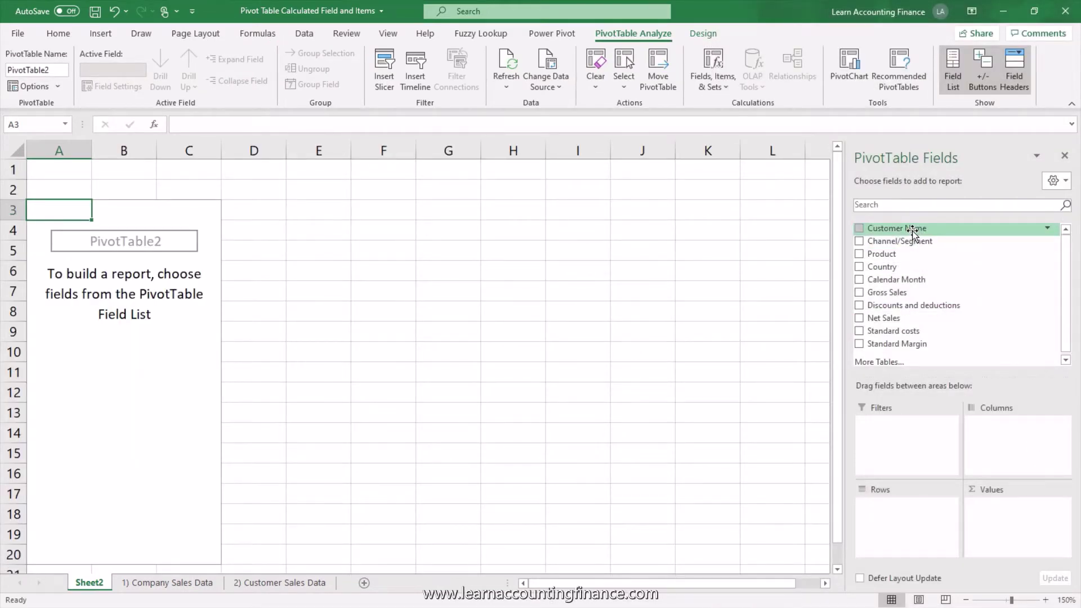
Put Customer Name and Calendar Month in rows and sum Gross Sales, Net Sales and Standard Margin
{"action": "left_click_drag", "start_coordinate": [912, 231], "coordinate": [911, 523]}
{"action": "left_click_drag", "start_coordinate": [914, 281], "coordinate": [907, 521]}
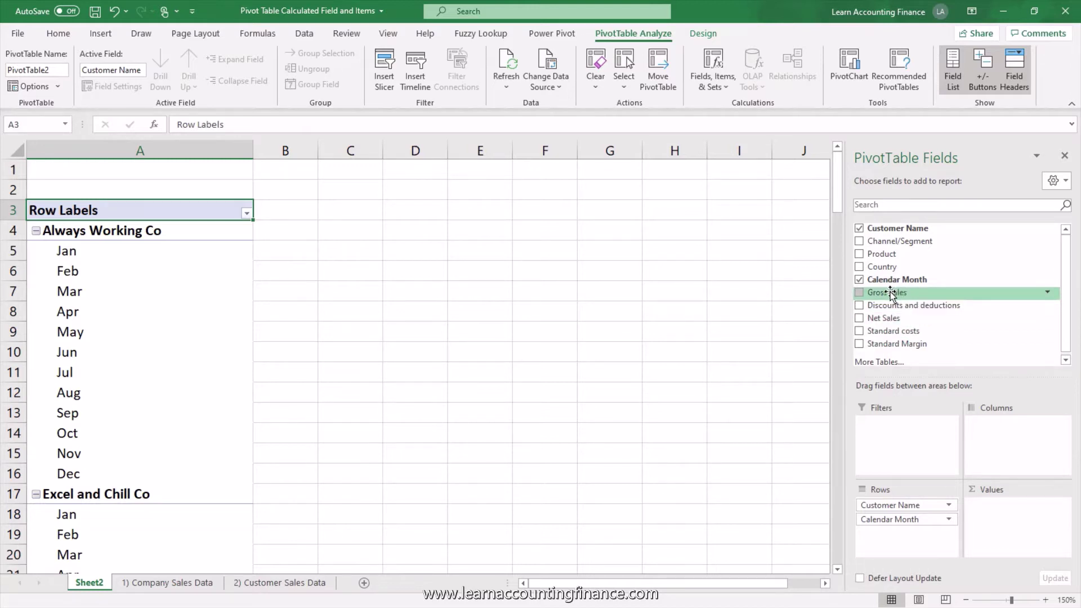
{"action": "left_click_drag", "start_coordinate": [890, 294], "coordinate": [1025, 504]}
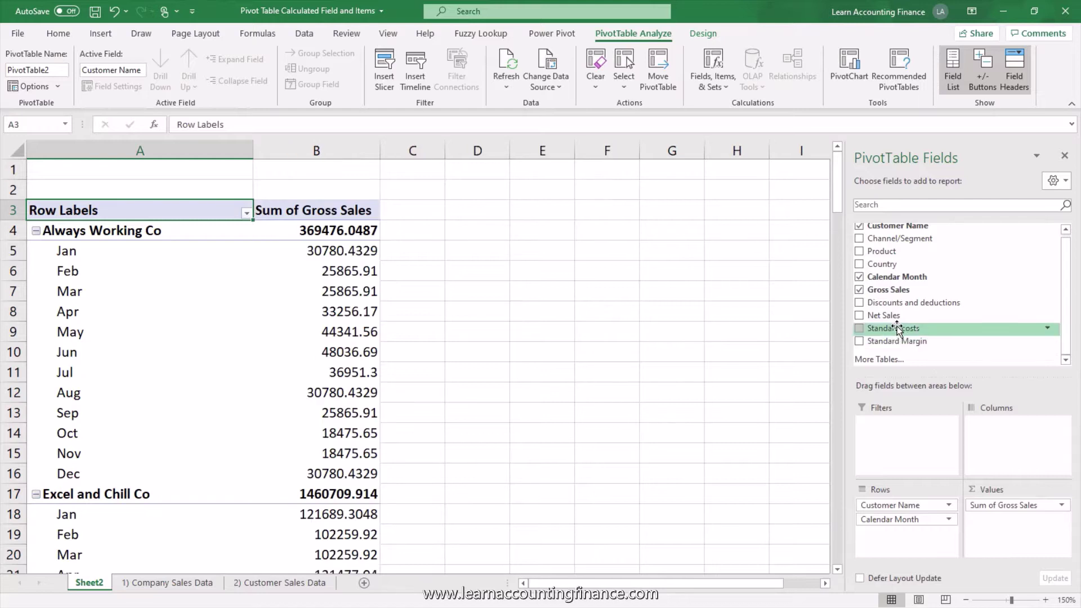
{"action": "left_click_drag", "start_coordinate": [892, 315], "coordinate": [1022, 525]}
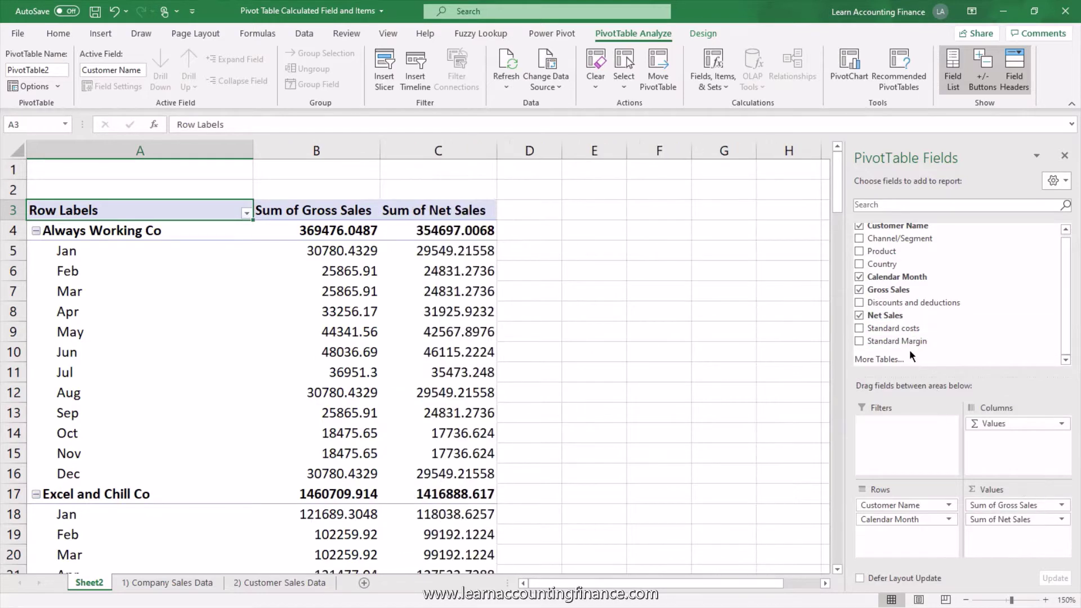
{"action": "left_click_drag", "start_coordinate": [900, 341], "coordinate": [1026, 532]}
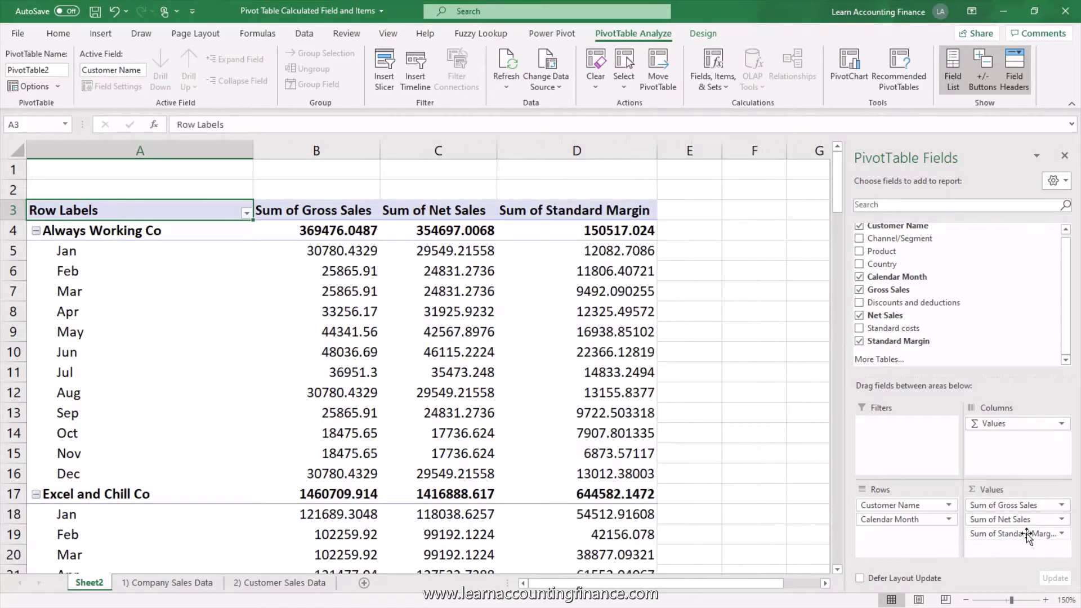
{"action": "left_click", "coordinate": [596, 252]}
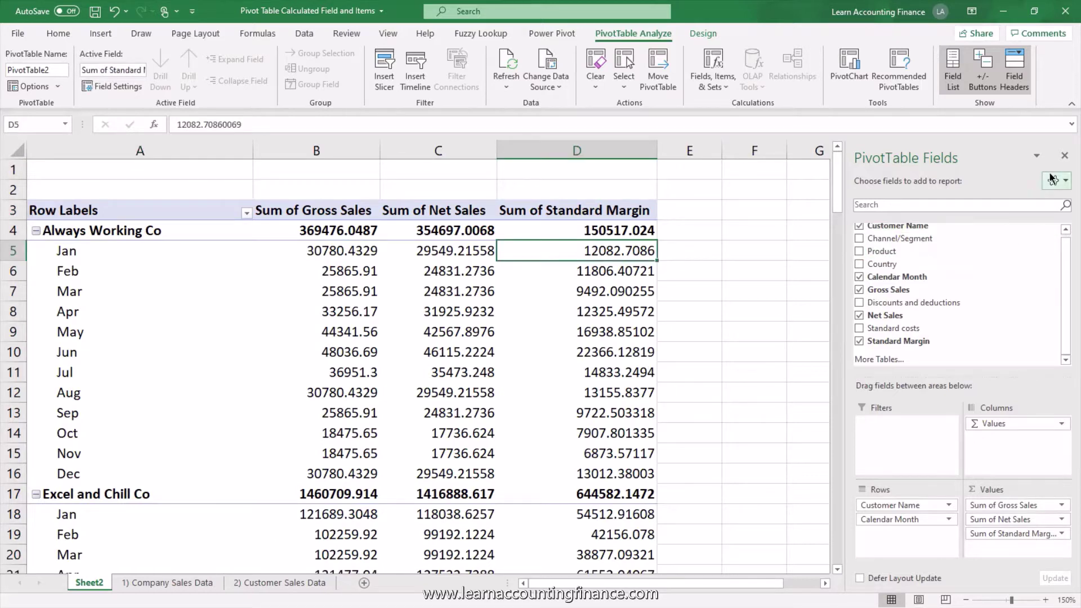
{"action": "left_click", "coordinate": [1064, 157]}
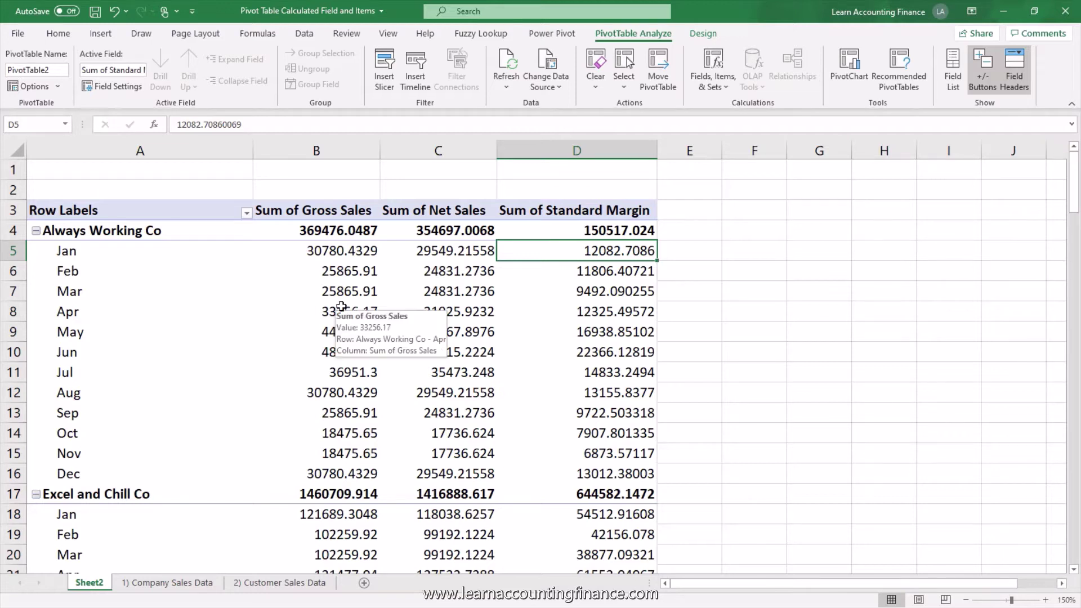
Switch the pivot's report layout to Tabular Form
{"action": "left_click", "coordinate": [112, 256]}
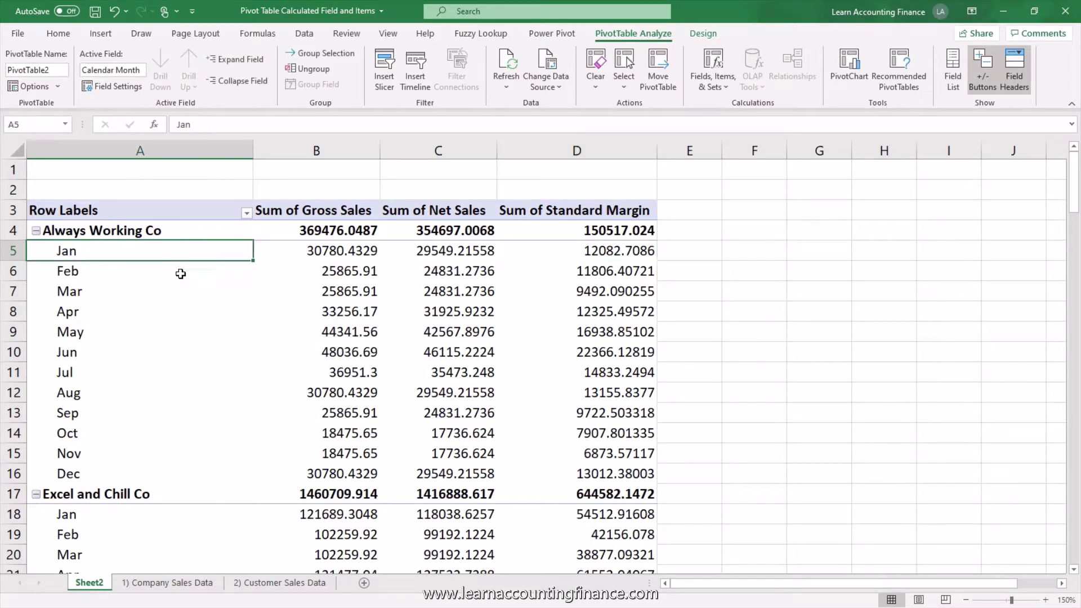
{"action": "left_click", "coordinate": [703, 34]}
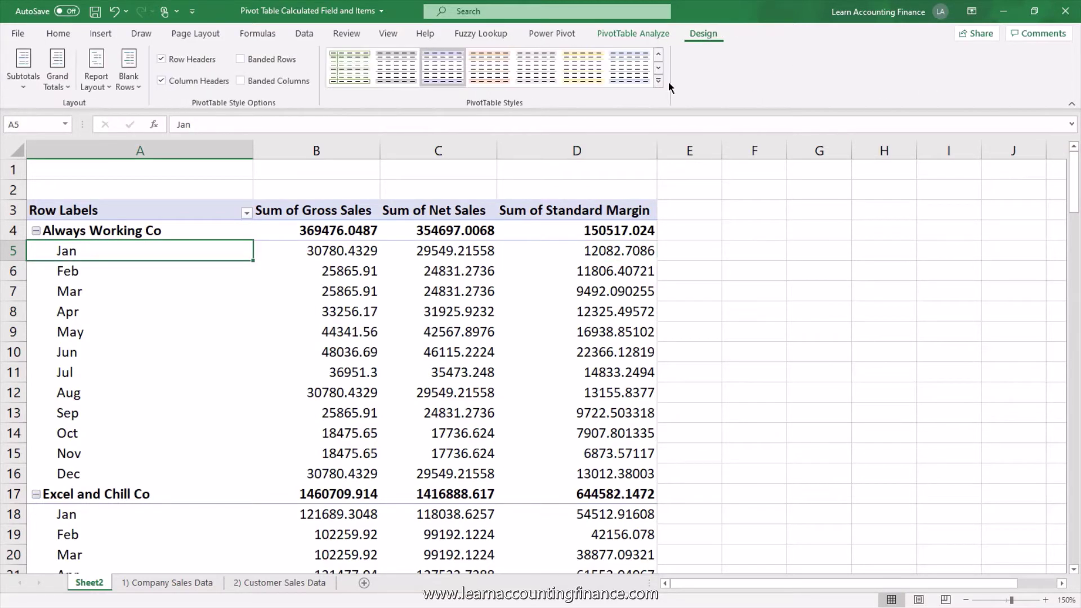
{"action": "left_click", "coordinate": [106, 88]}
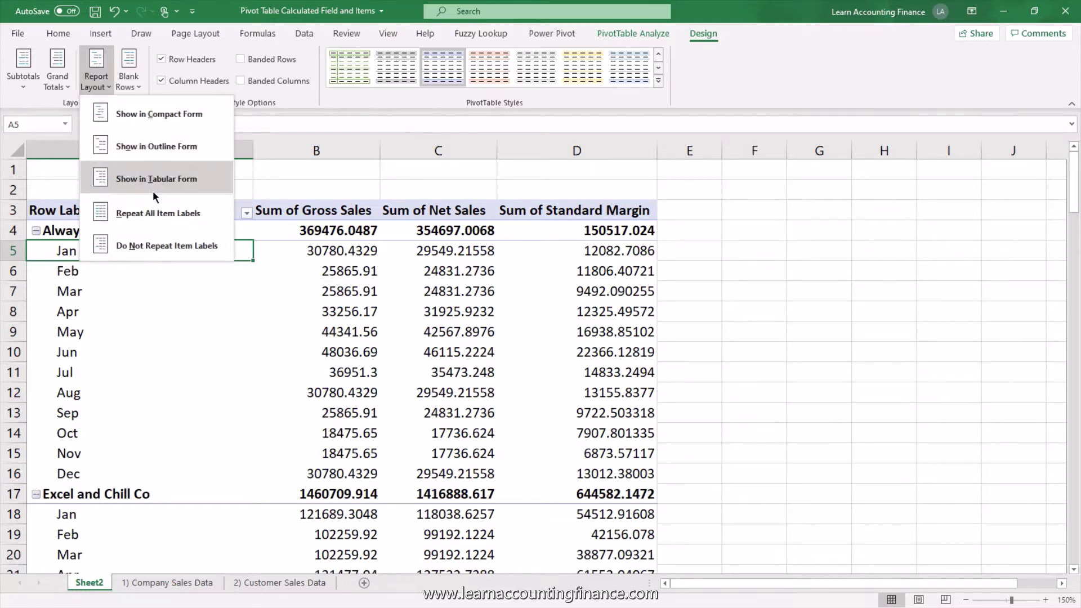
{"action": "left_click", "coordinate": [155, 188]}
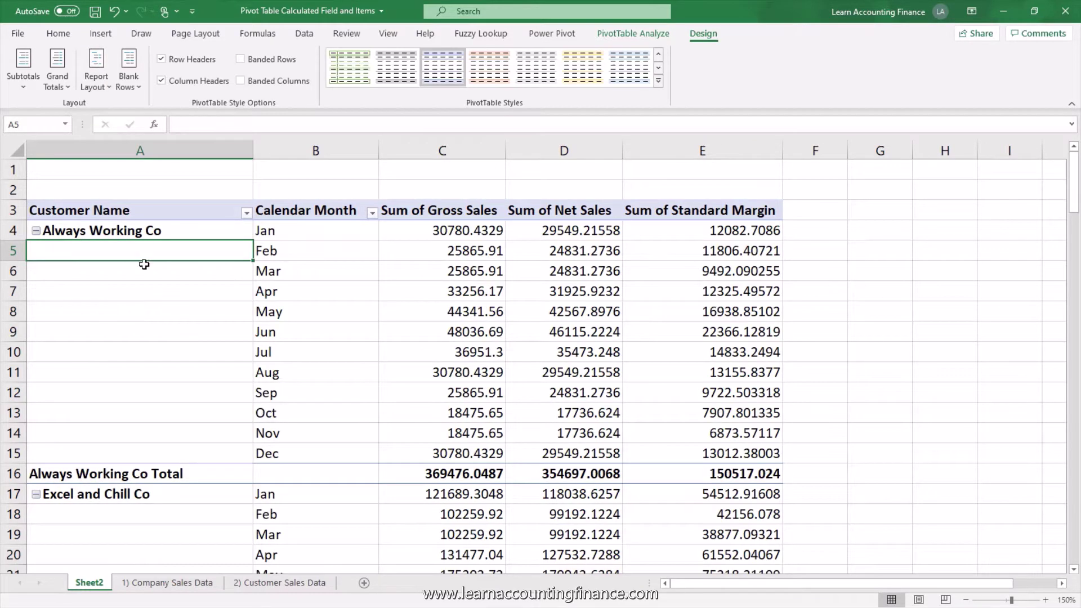
Turn on Repeat item labels for the Customer Name field so names fill every month row
{"action": "left_click_drag", "start_coordinate": [132, 236], "coordinate": [153, 429]}
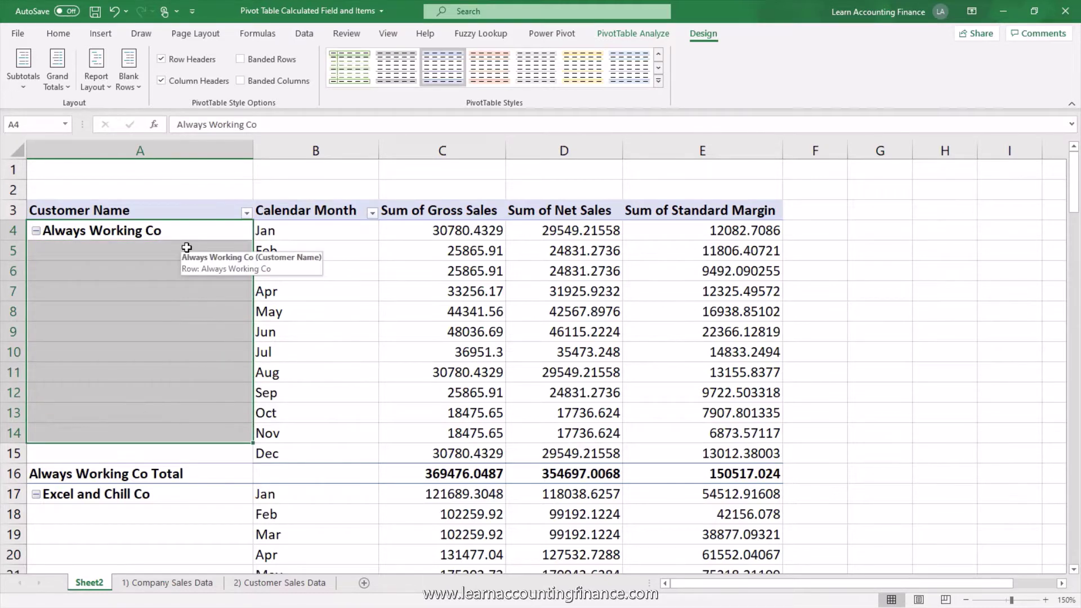
{"action": "left_click", "coordinate": [95, 259]}
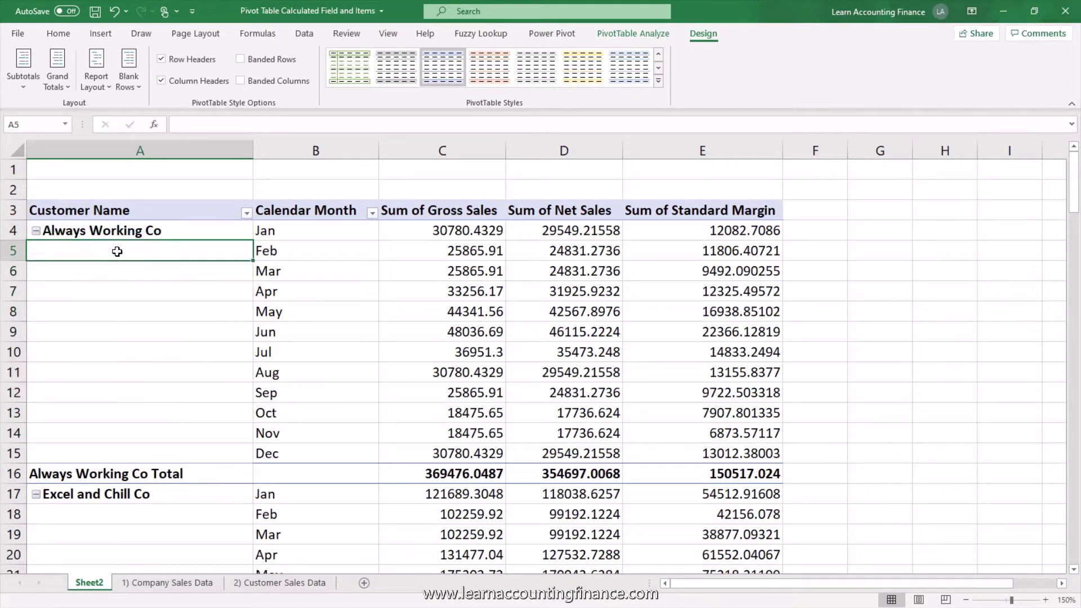
{"action": "right_click", "coordinate": [120, 252]}
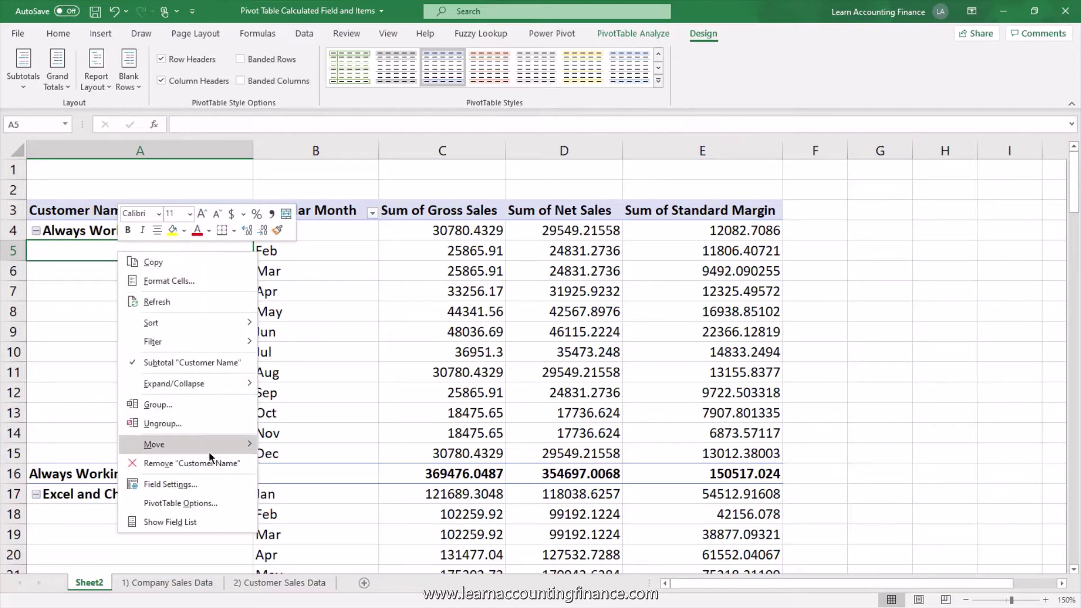
{"action": "left_click", "coordinate": [181, 484]}
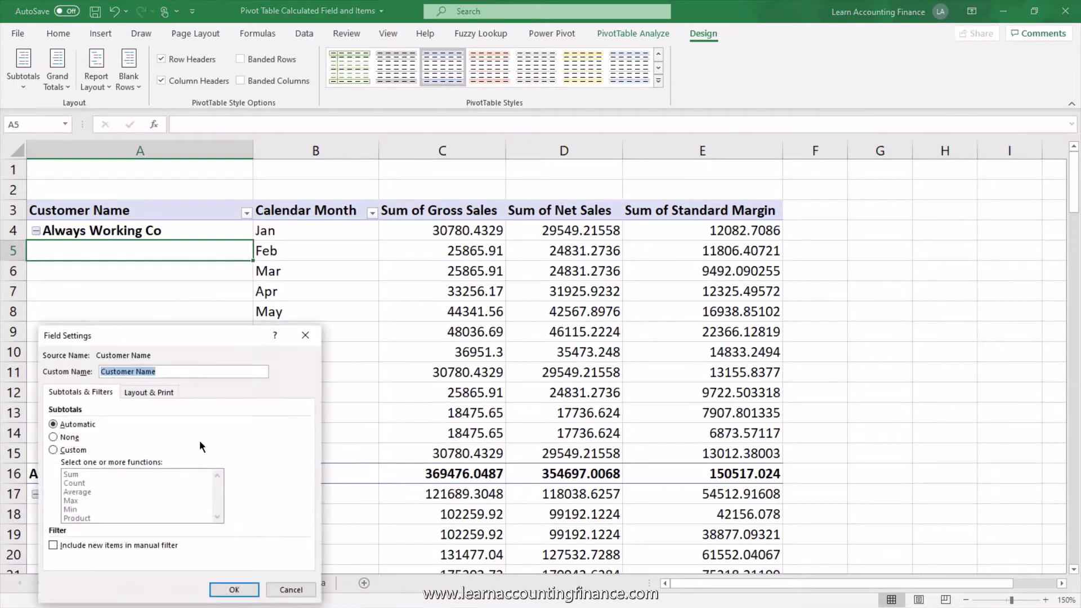
{"action": "left_click", "coordinate": [142, 394]}
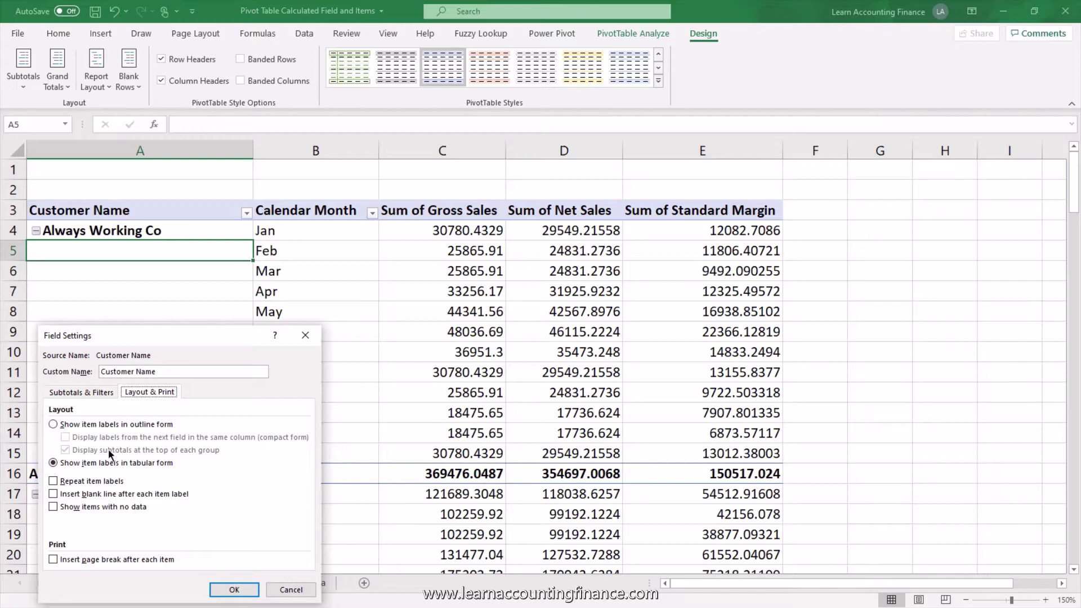
{"action": "left_click", "coordinate": [52, 482]}
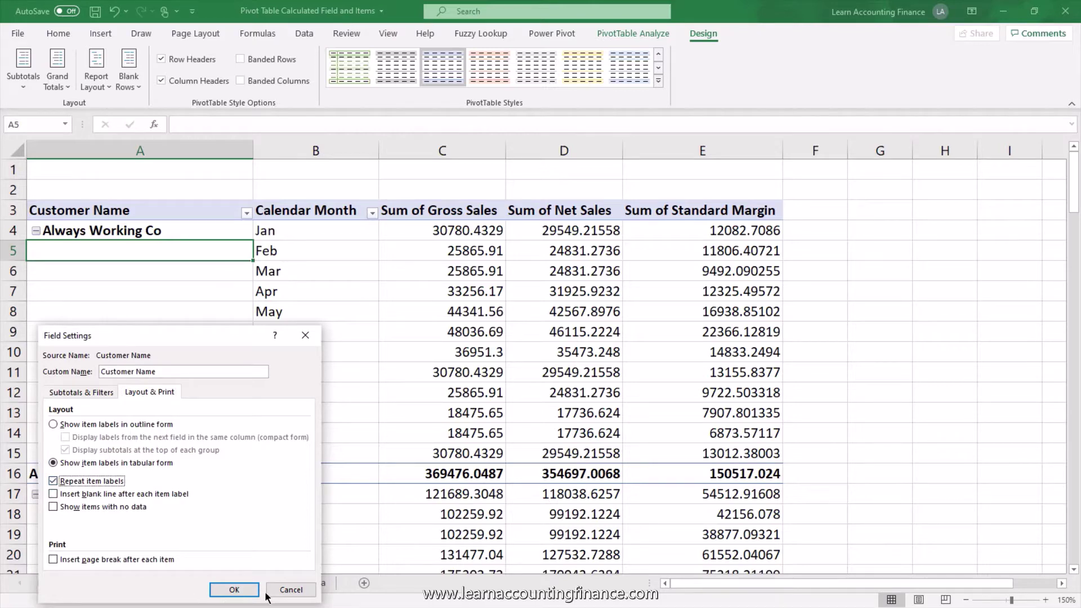
{"action": "left_click", "coordinate": [234, 589]}
{"action": "left_click", "coordinate": [564, 230]}
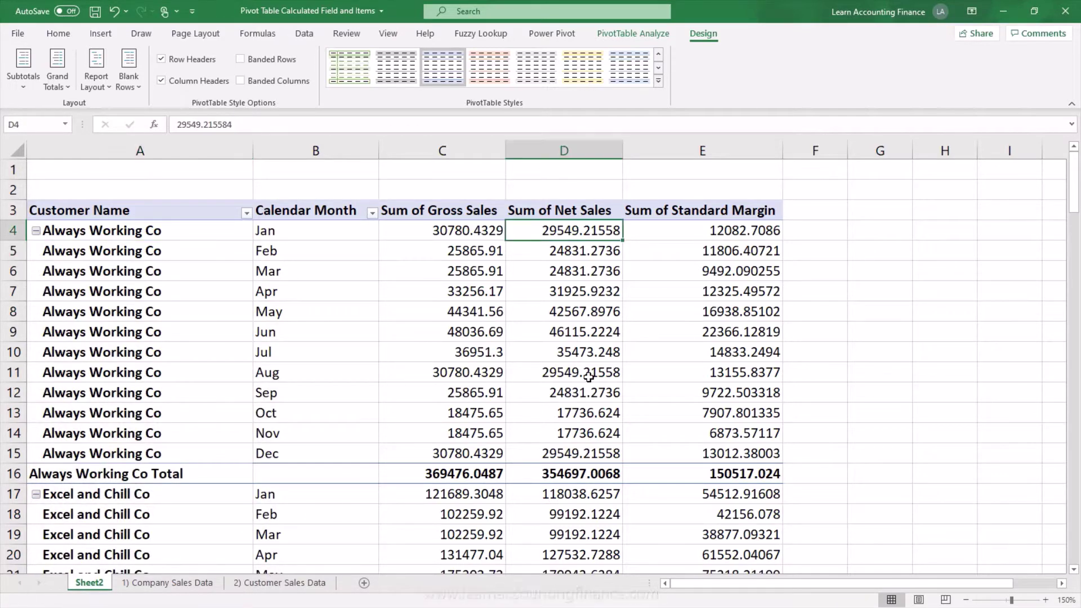
{"action": "left_click", "coordinate": [443, 229]}
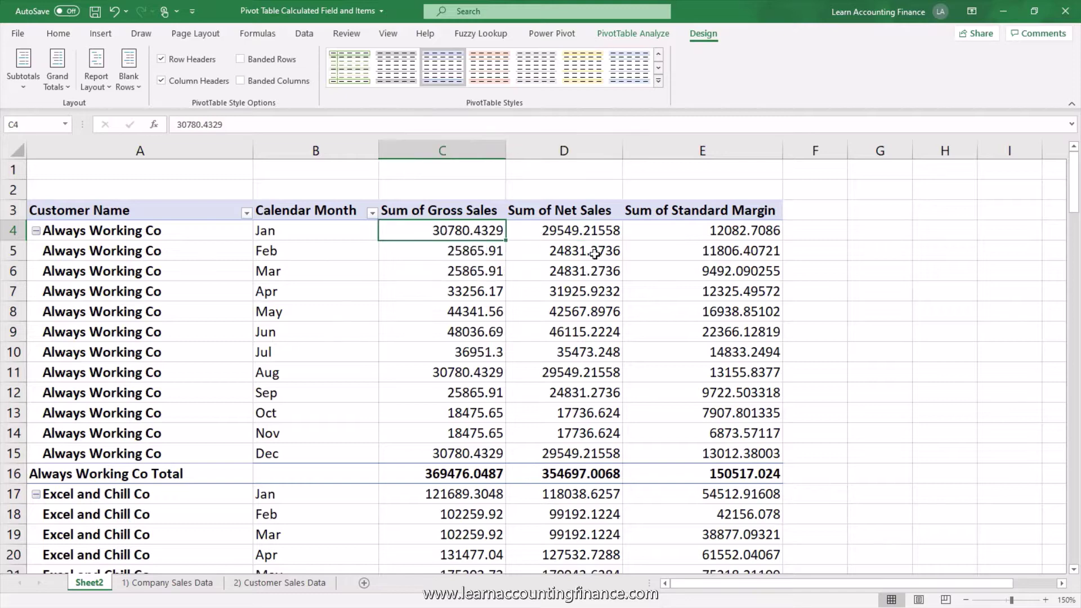
Show the Fields, Items & Sets menu with its Calculated Field and Calculated Item choices
{"action": "left_click", "coordinate": [626, 36]}
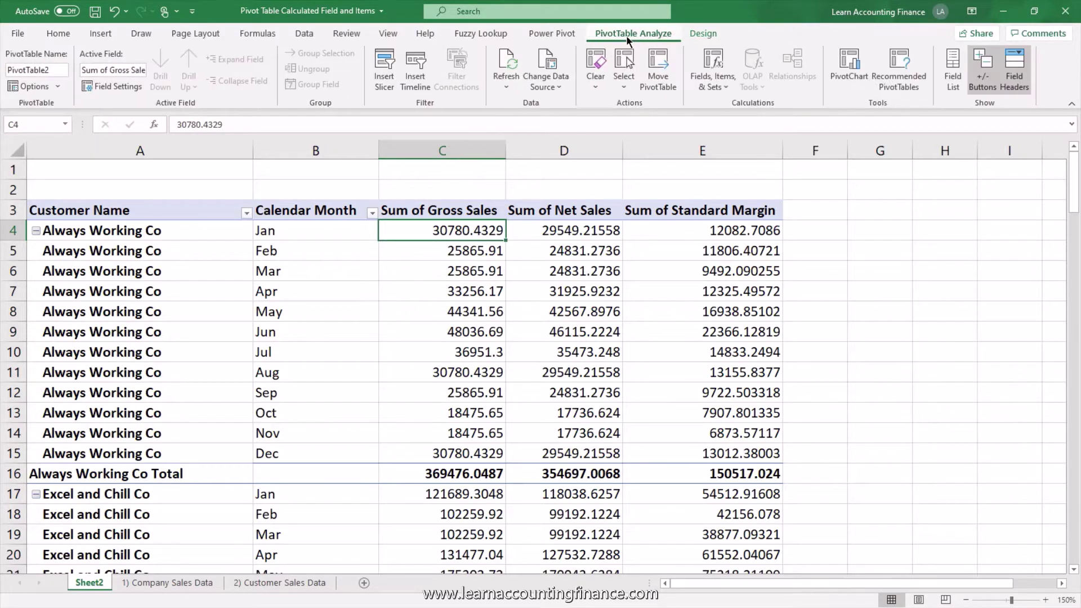
{"action": "left_click", "coordinate": [727, 86]}
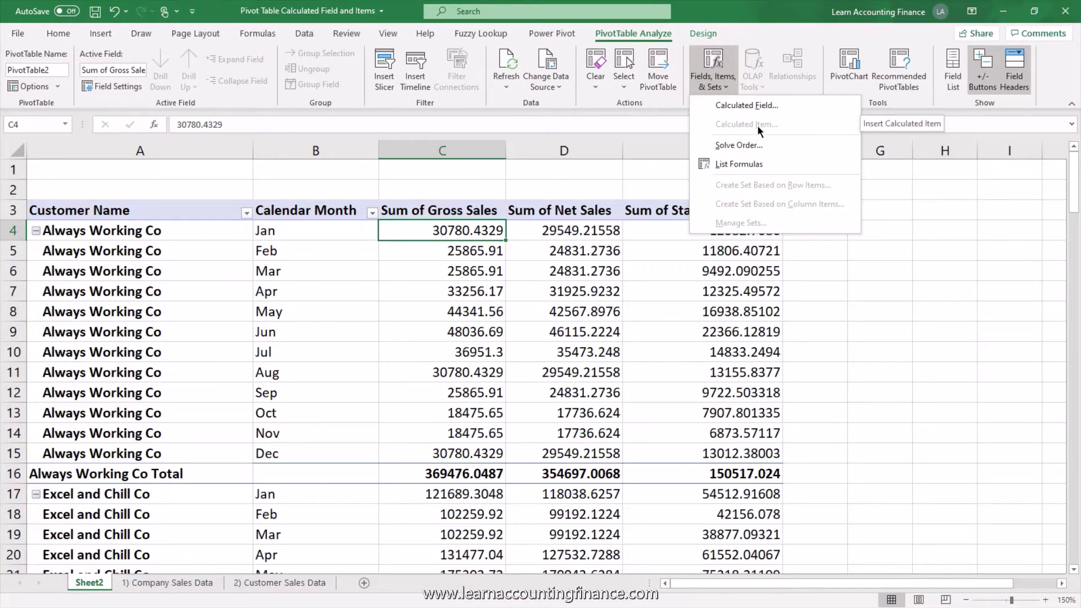
{"action": "left_click", "coordinate": [269, 235]}
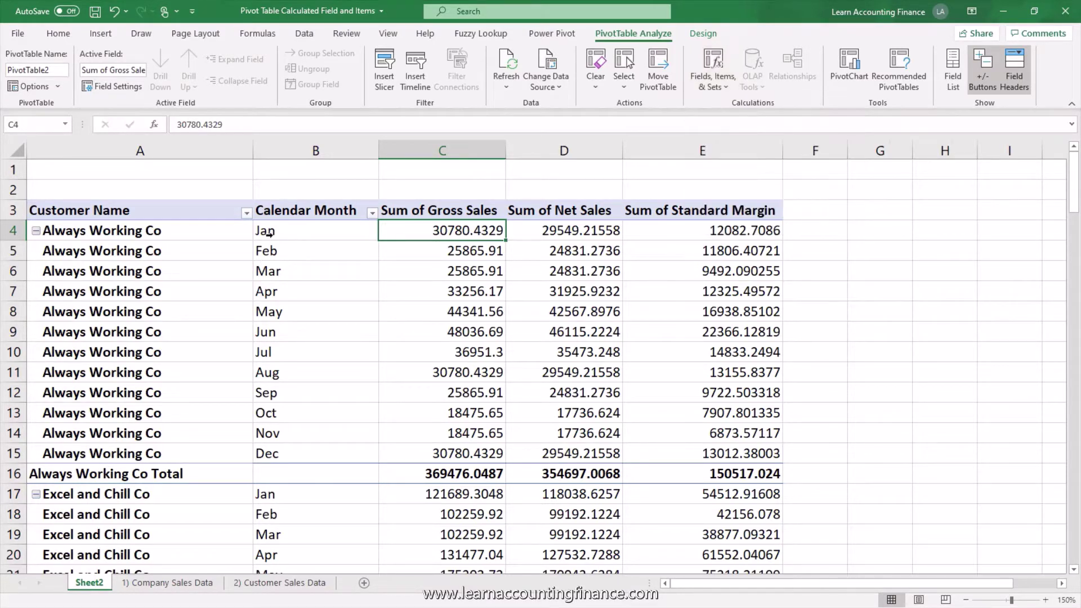
{"action": "left_click", "coordinate": [194, 247]}
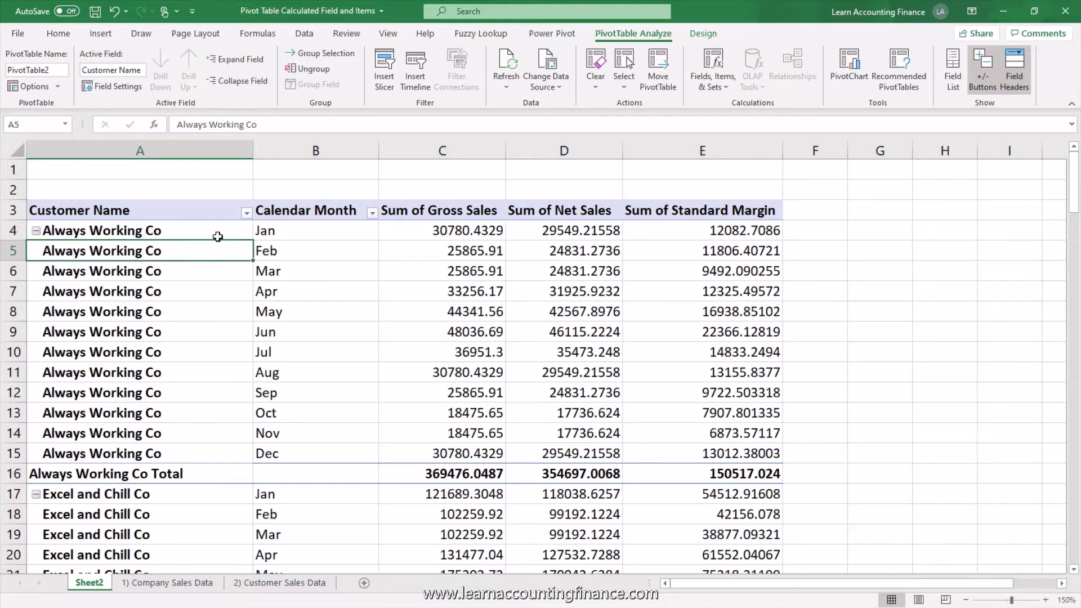
{"action": "left_click", "coordinate": [149, 231]}
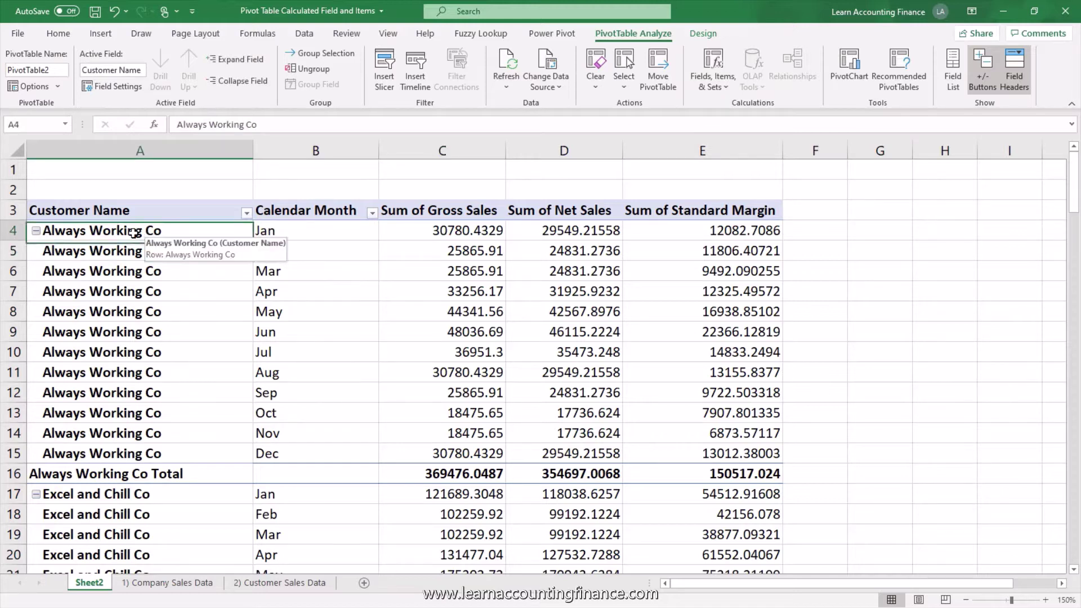
{"action": "left_click", "coordinate": [306, 231]}
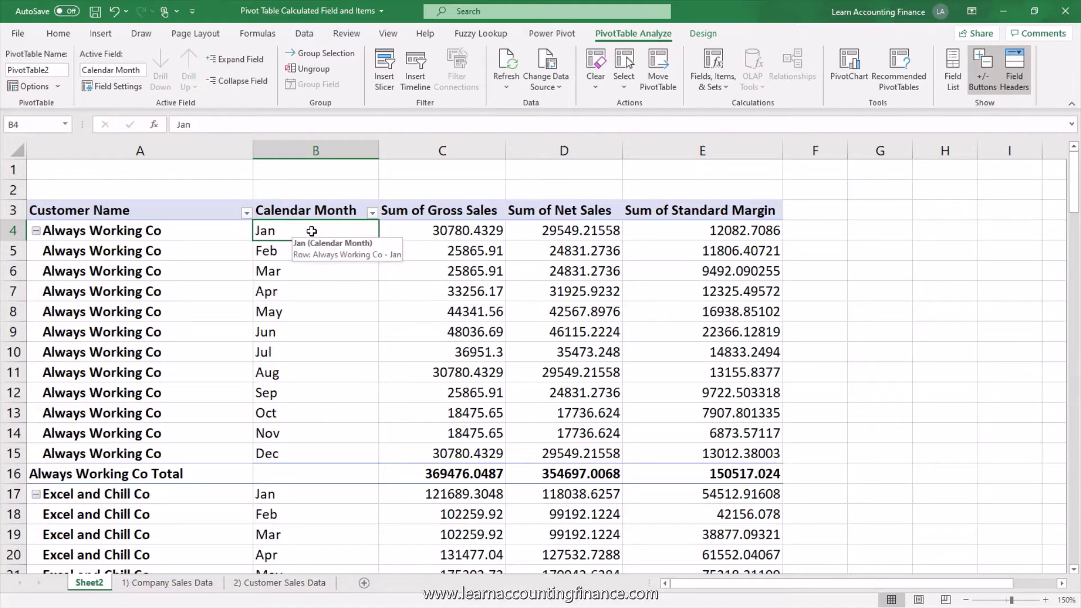
{"action": "left_click", "coordinate": [724, 88]}
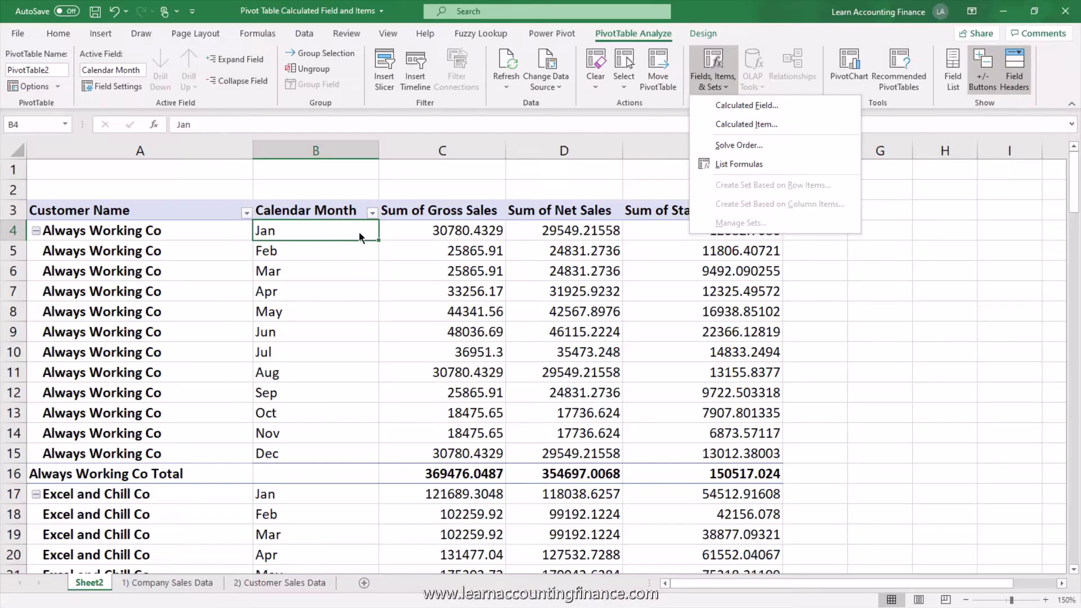
{"action": "left_click", "coordinate": [331, 236]}
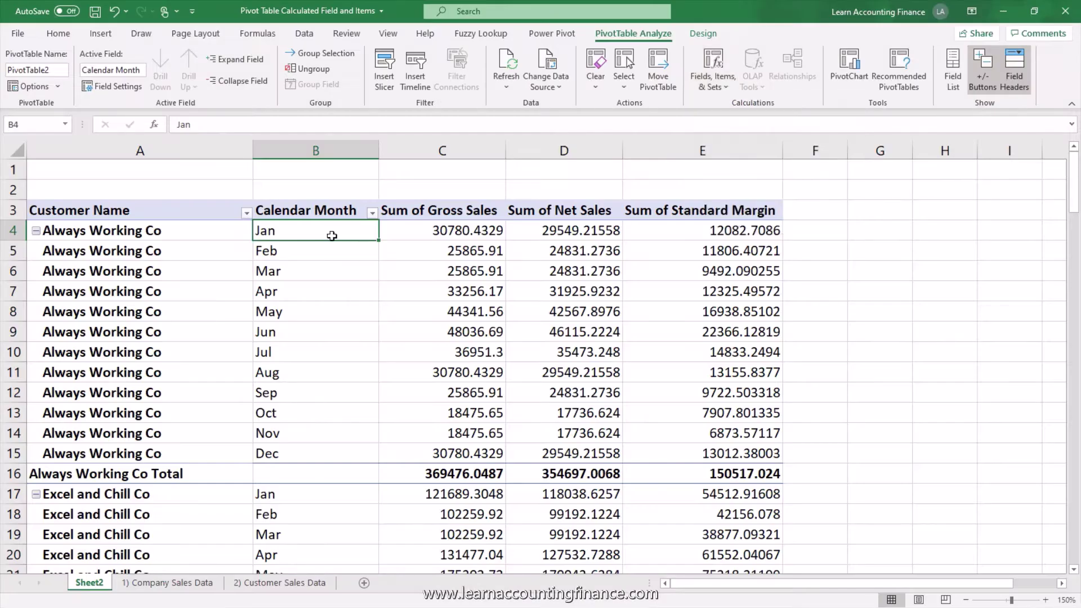
{"action": "left_click", "coordinate": [167, 582]}
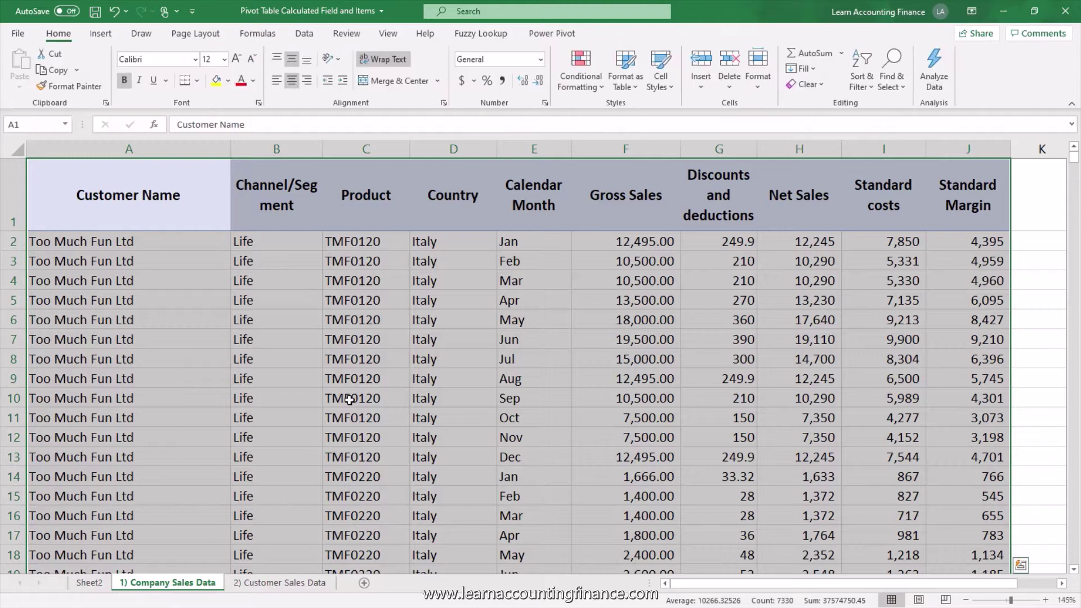
{"action": "left_click", "coordinate": [334, 338]}
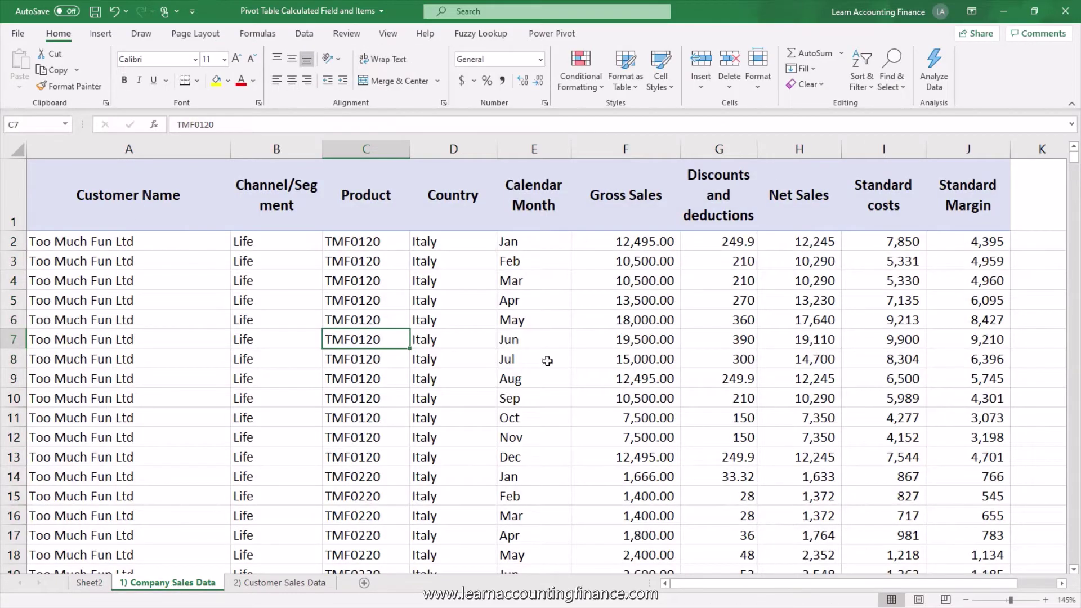
{"action": "left_click", "coordinate": [114, 191]}
{"action": "left_click_drag", "start_coordinate": [249, 196], "coordinate": [968, 188]}
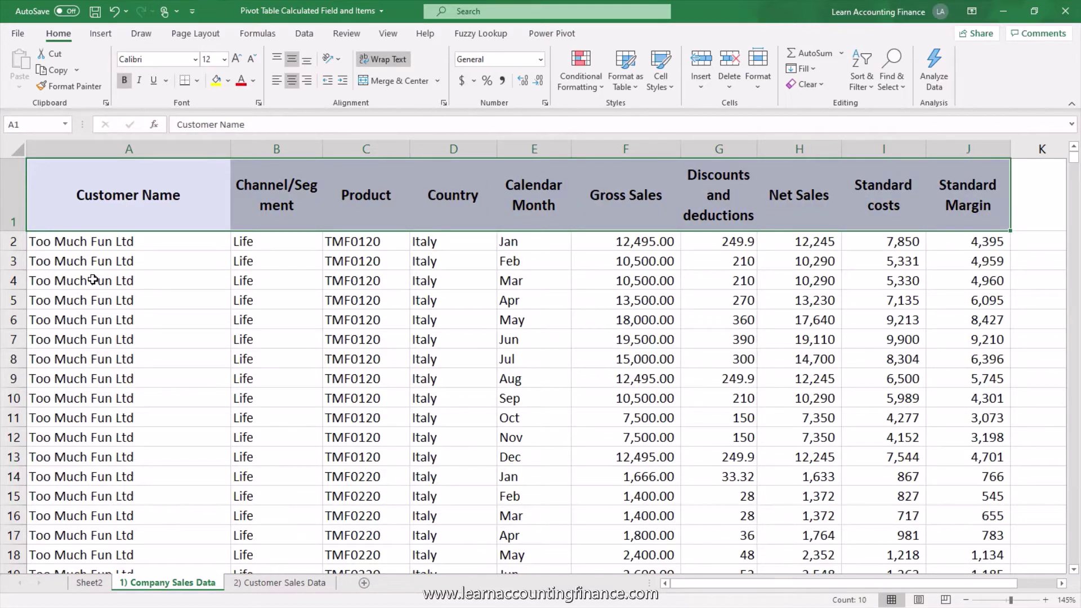
{"action": "left_click_drag", "start_coordinate": [97, 242], "coordinate": [107, 509]}
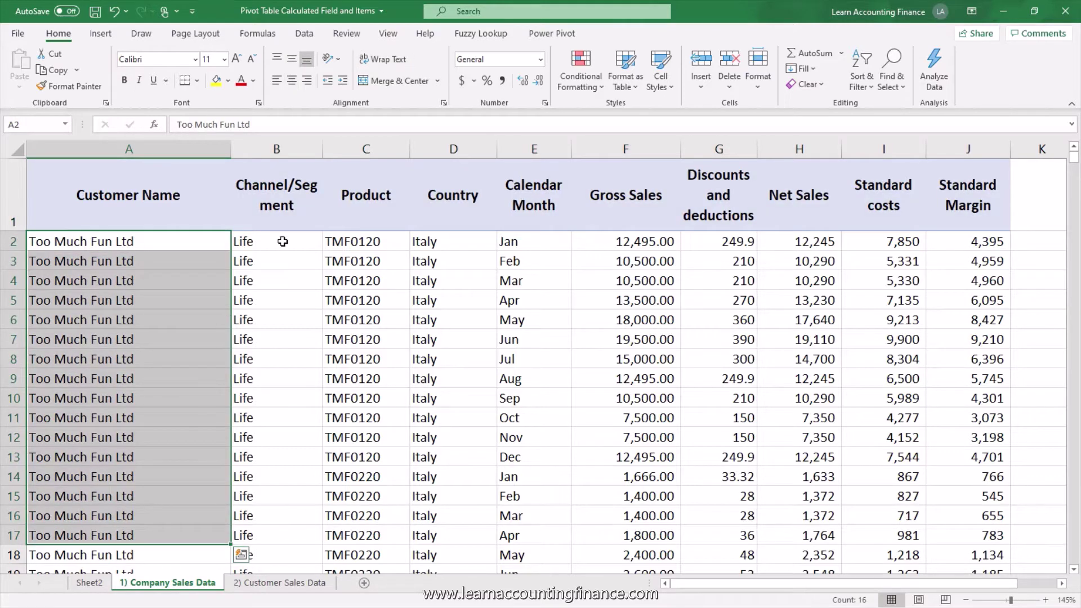
{"action": "left_click_drag", "start_coordinate": [285, 241], "coordinate": [282, 476]}
{"action": "left_click_drag", "start_coordinate": [357, 255], "coordinate": [357, 465]}
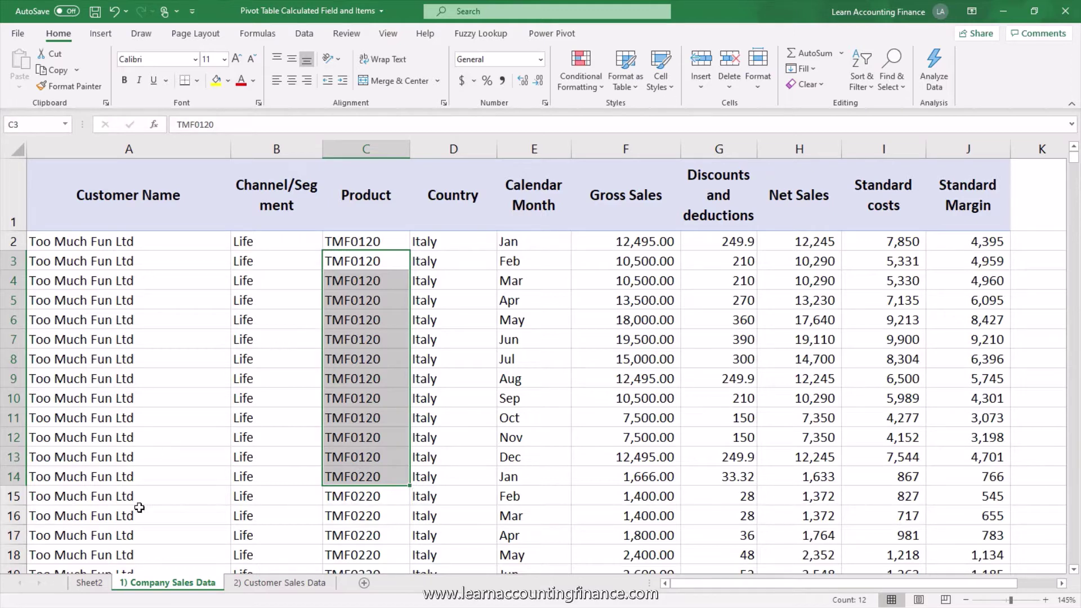
{"action": "left_click", "coordinate": [89, 582]}
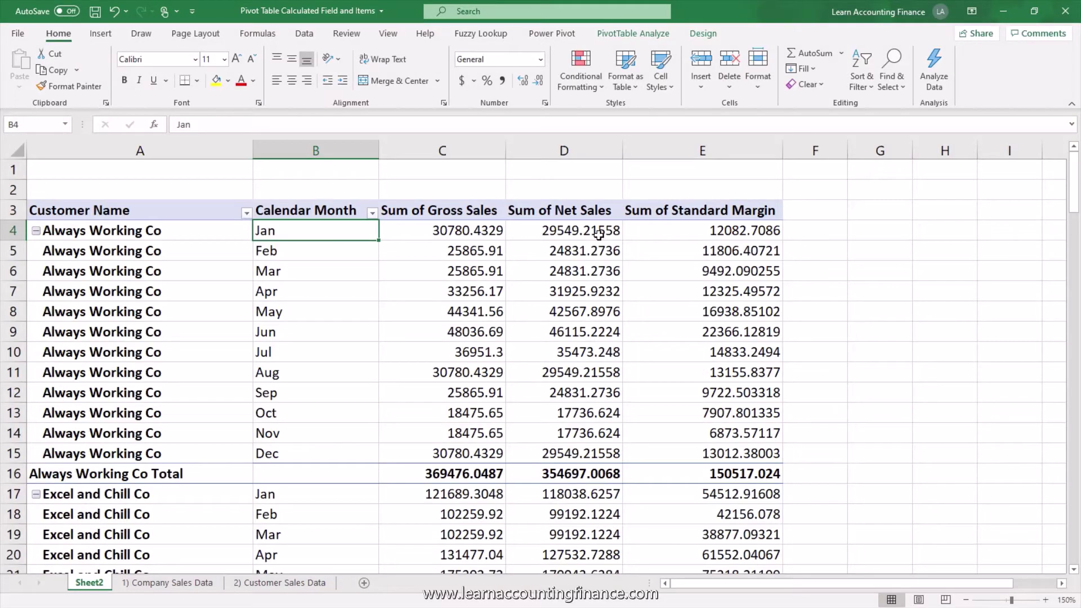
Select the Sum of Gross Sales header and switch to the PivotTable Analyze ribbon
{"action": "left_click", "coordinate": [466, 212]}
{"action": "left_click_drag", "start_coordinate": [466, 213], "coordinate": [550, 208]}
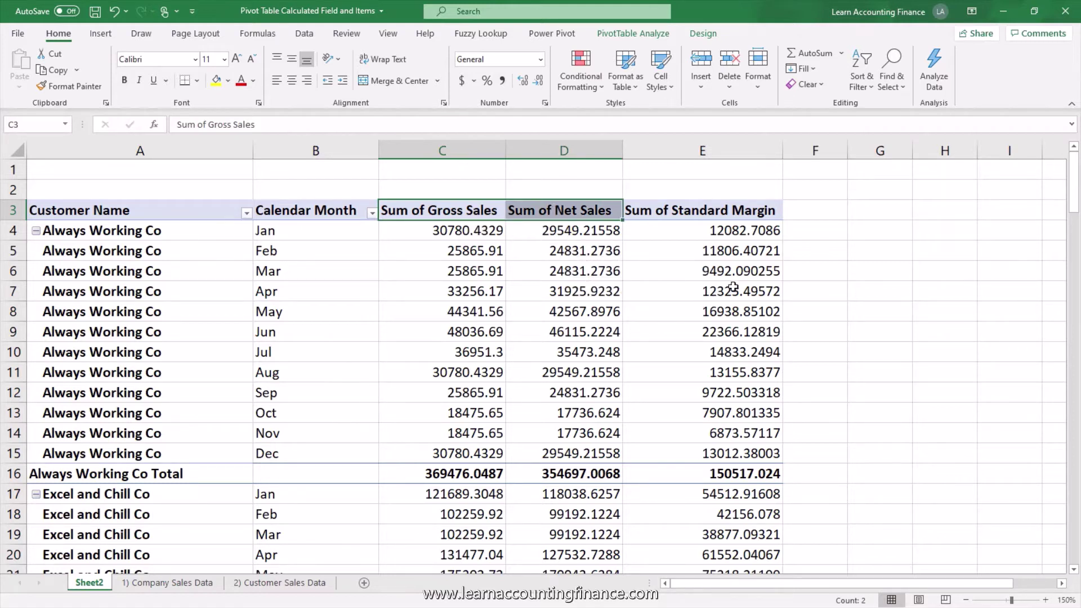
{"action": "left_click", "coordinate": [749, 216]}
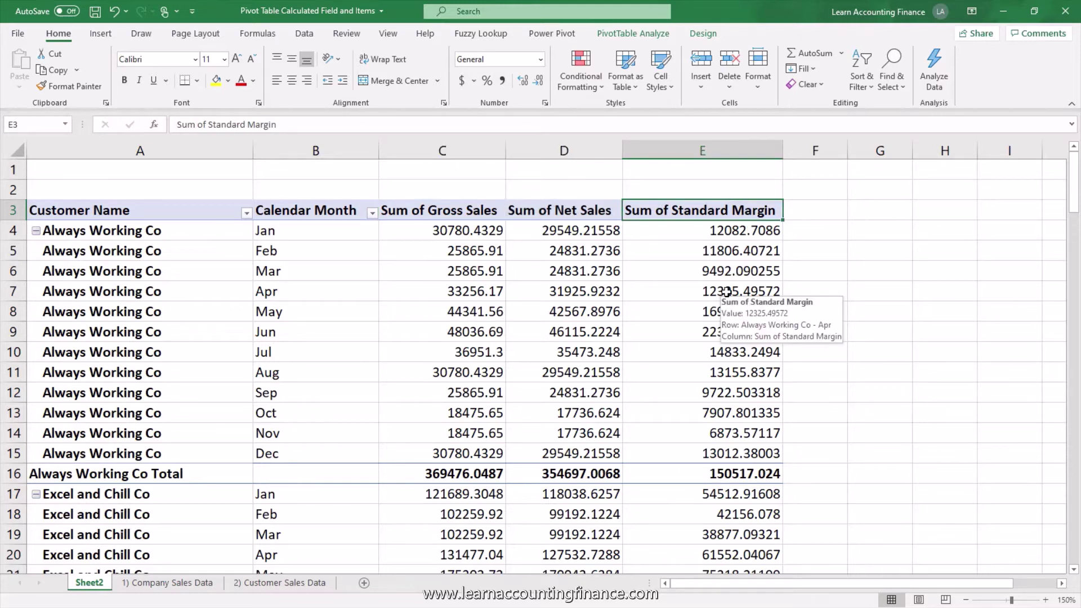
{"action": "left_click", "coordinate": [468, 215]}
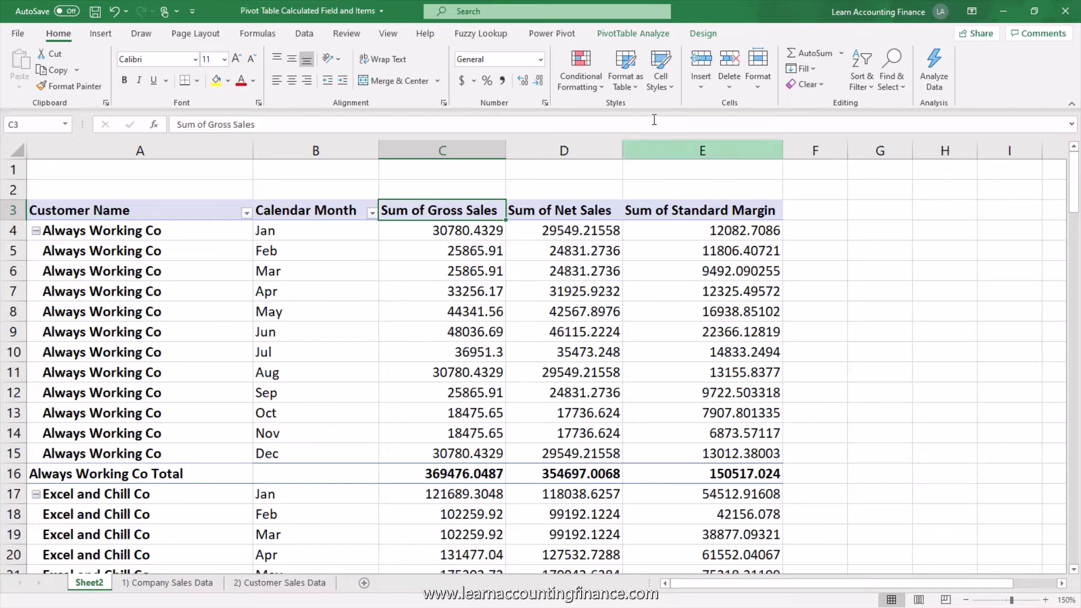
{"action": "left_click", "coordinate": [633, 34]}
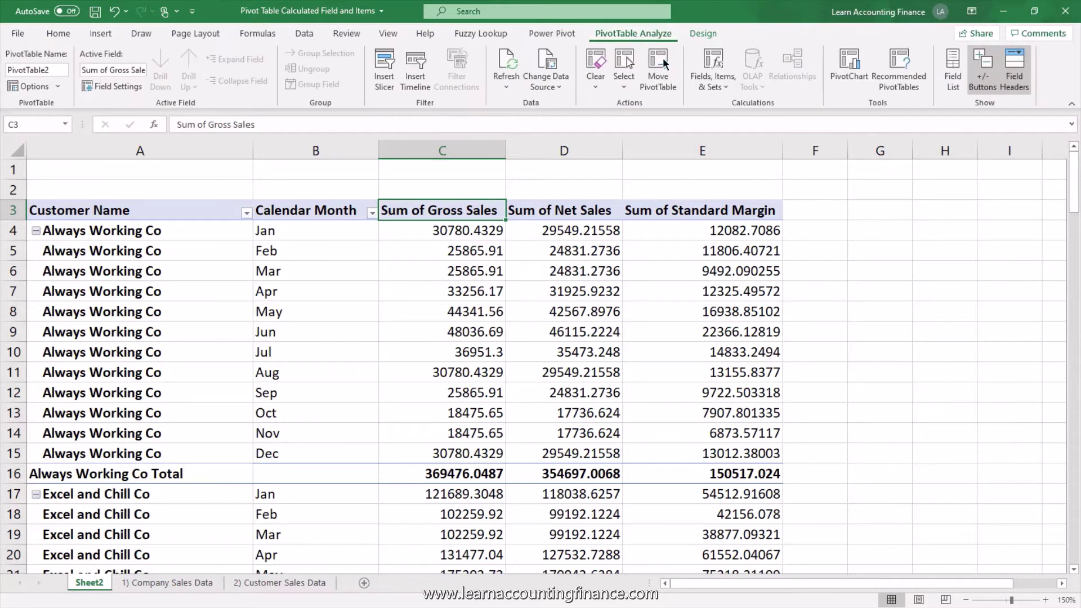
Add a Deductions calculated field with formula ='Gross Sales'-'Net Sales' to the pivot
{"action": "left_click", "coordinate": [727, 84]}
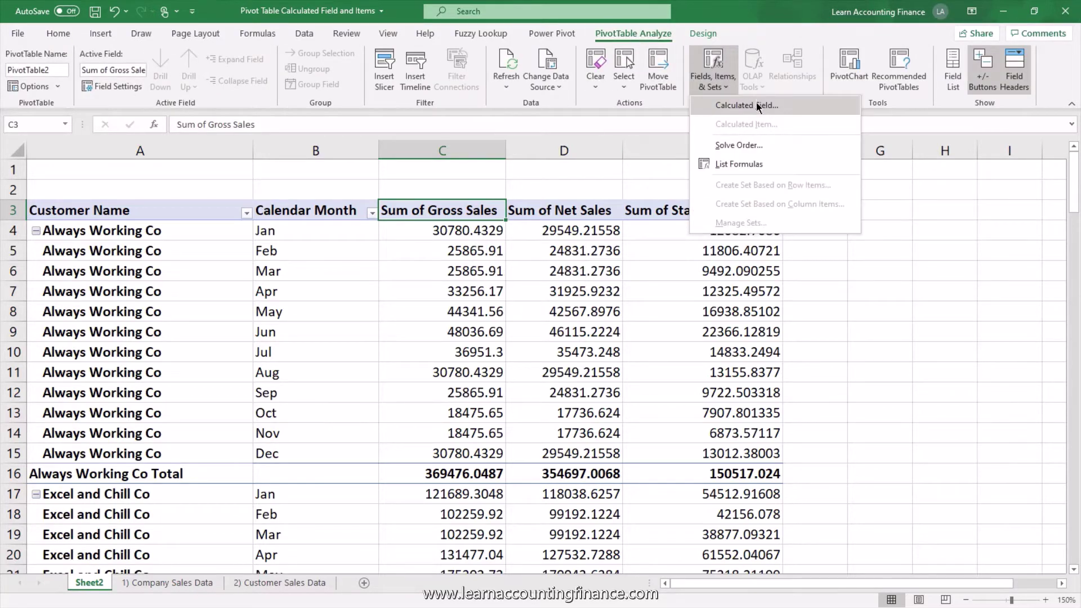
{"action": "left_click", "coordinate": [756, 105]}
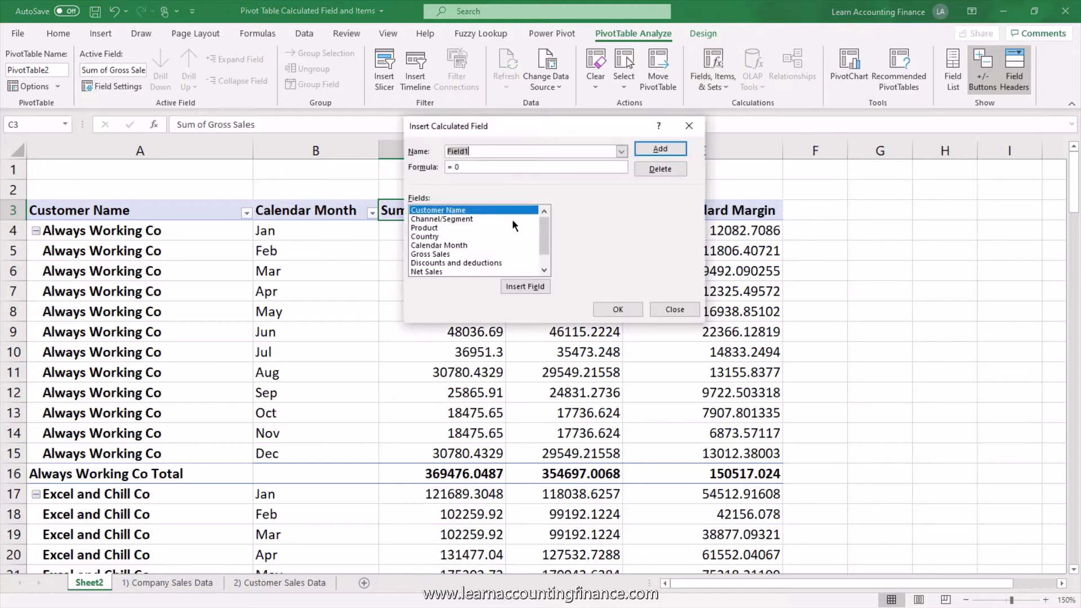
{"action": "type", "text": "eductions"}
{"action": "left_click", "coordinate": [467, 168]}
{"action": "double_click", "coordinate": [429, 254]}
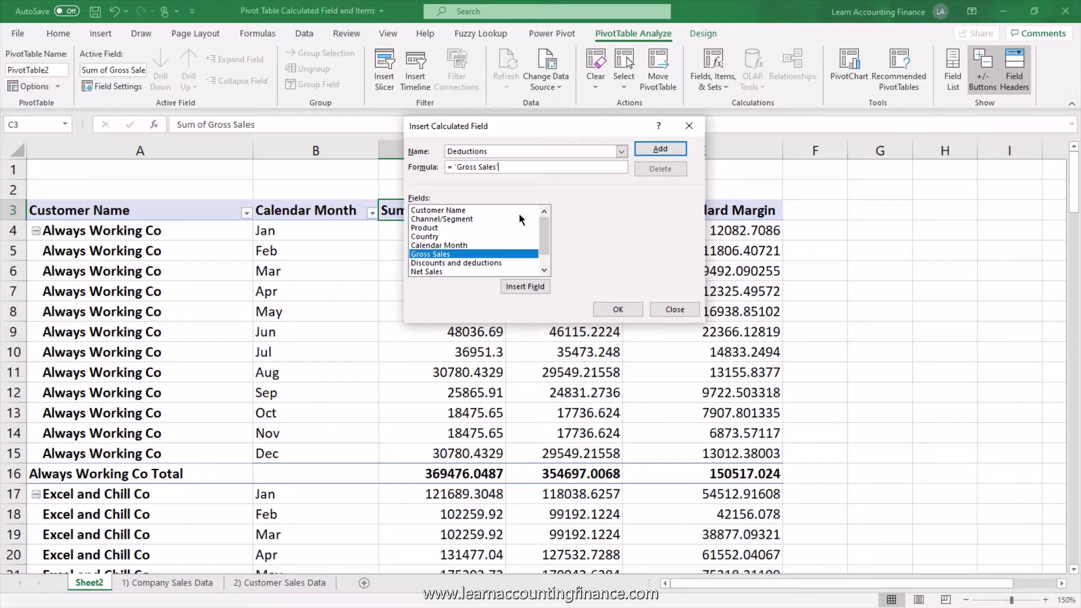
{"action": "type", "text": "-"}
{"action": "double_click", "coordinate": [439, 272]}
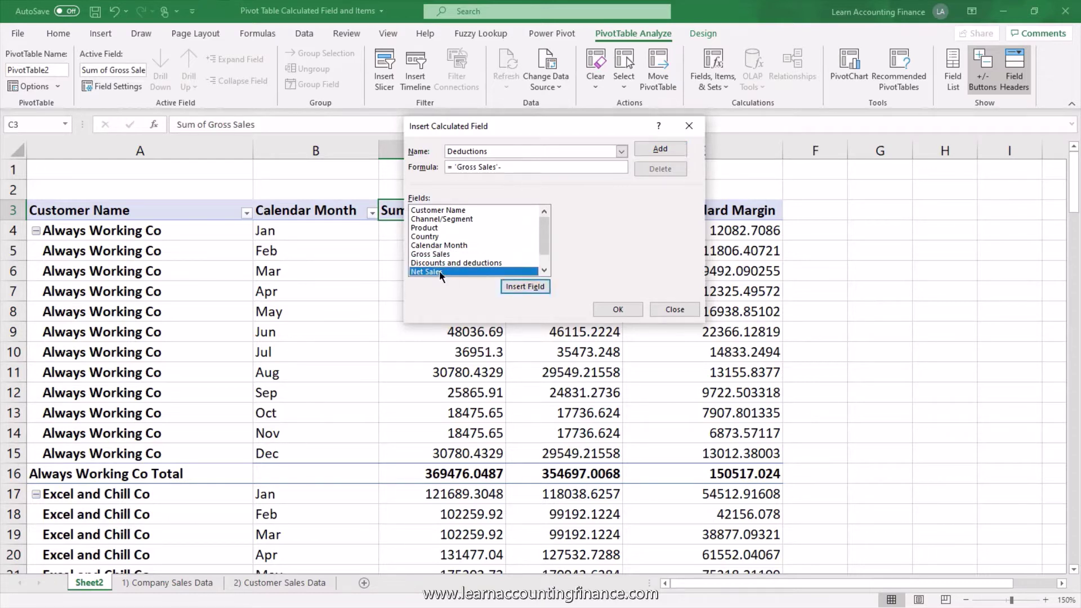
{"action": "left_click", "coordinate": [675, 147]}
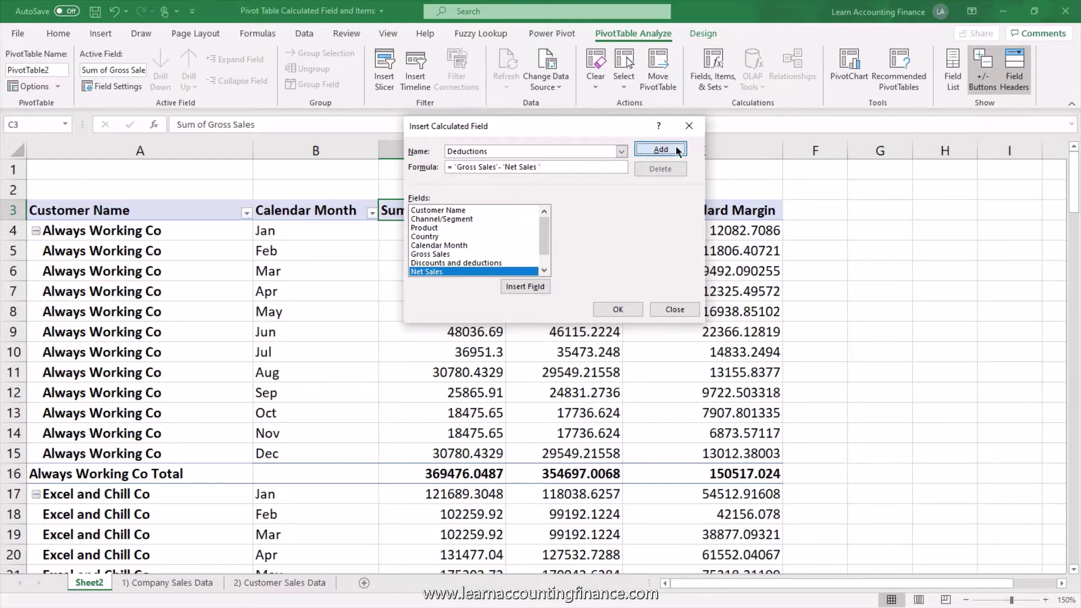
{"action": "left_click_drag", "start_coordinate": [546, 235], "coordinate": [542, 248]}
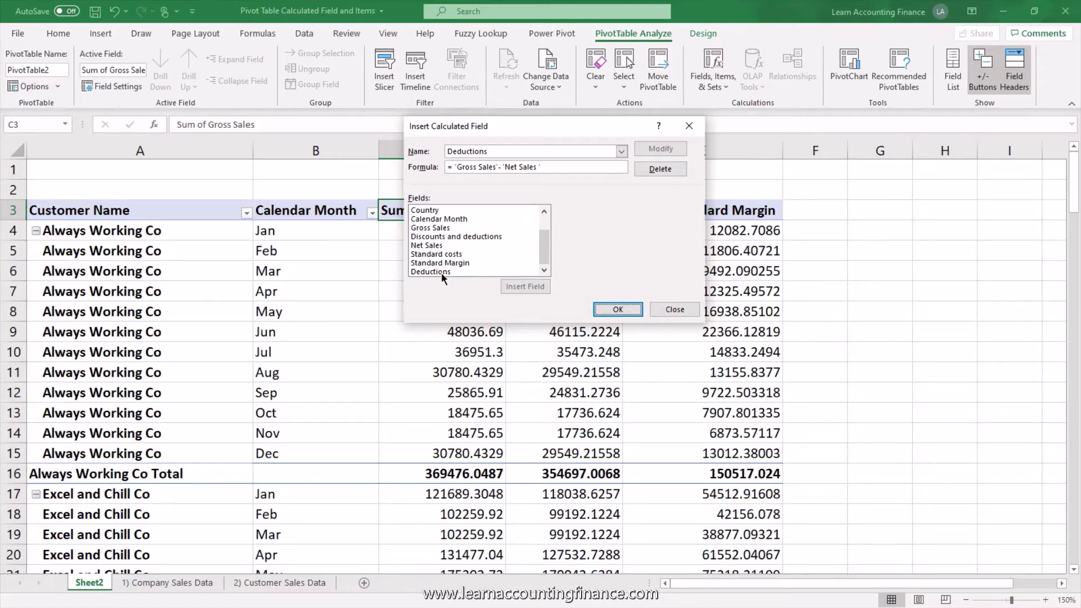
{"action": "left_click", "coordinate": [617, 309]}
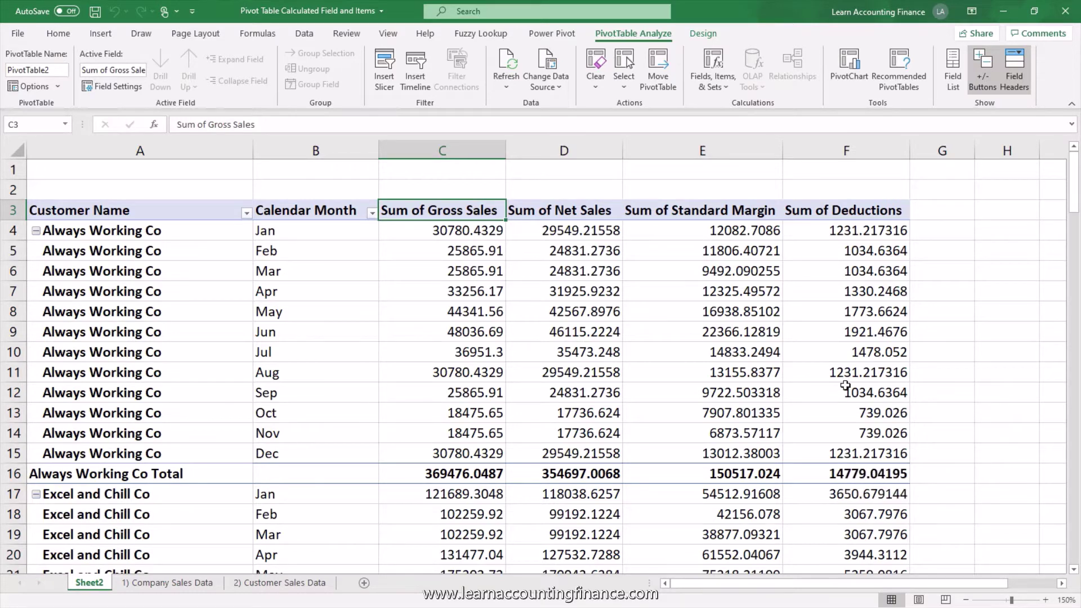
Add a Std Margin % calculated field with formula ='Standard Margin'/'Net Sales'
{"action": "left_click", "coordinate": [711, 88]}
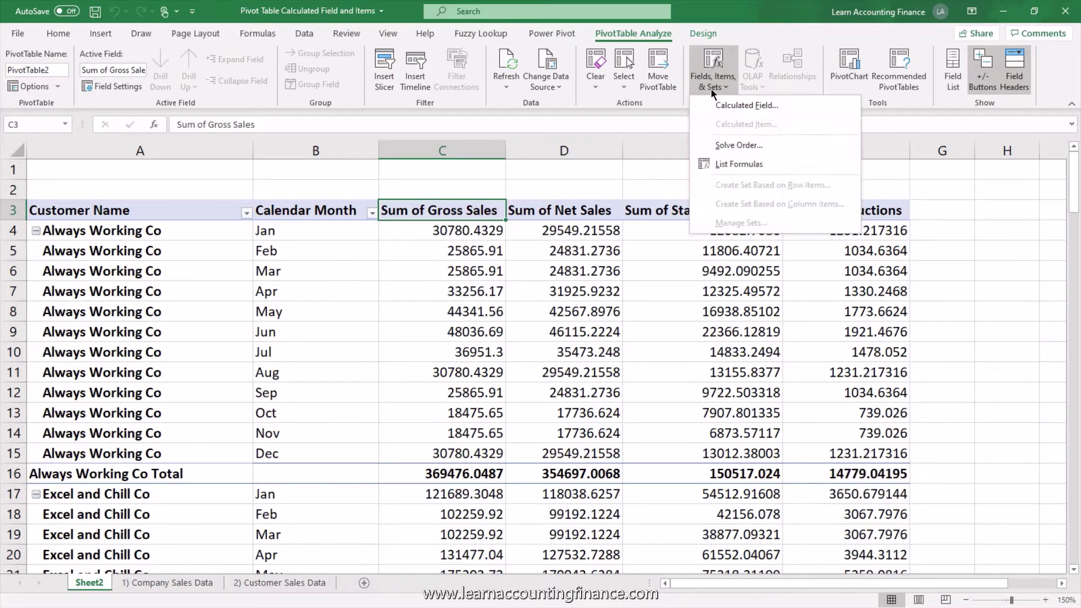
{"action": "left_click", "coordinate": [732, 105]}
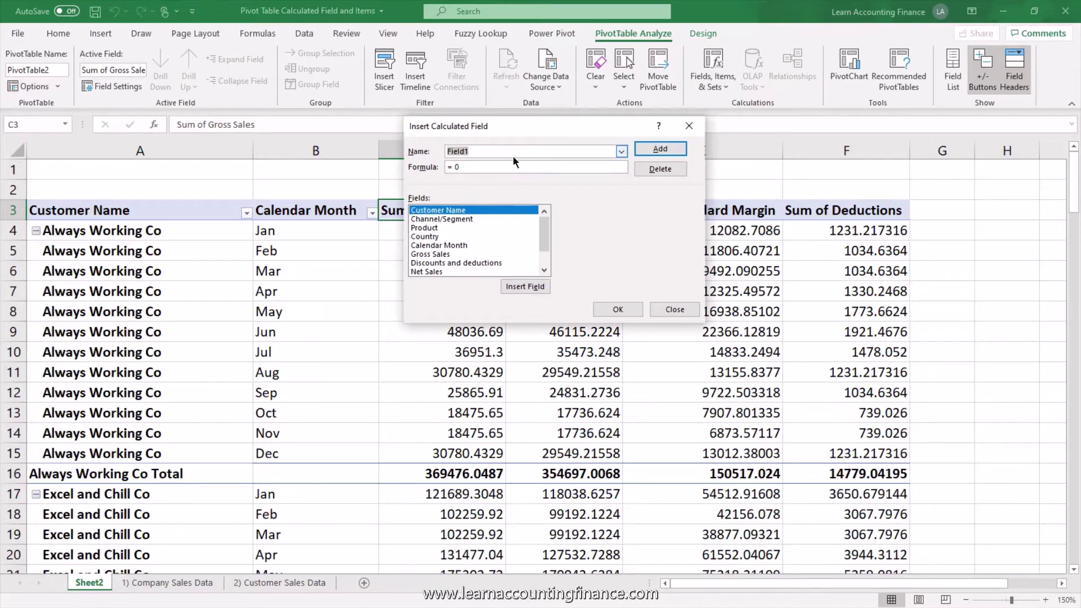
{"action": "type", "text": "Std Margin %"}
{"action": "left_click_drag", "start_coordinate": [548, 244], "coordinate": [547, 256]}
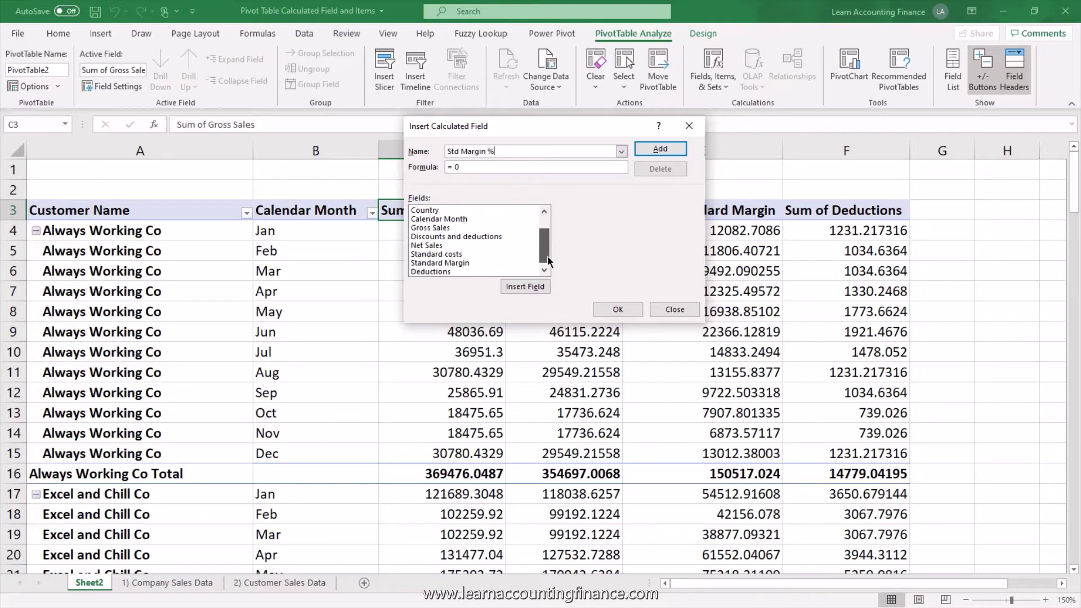
{"action": "left_click", "coordinate": [455, 264]}
{"action": "double_click", "coordinate": [456, 263]}
{"action": "type", "text": "/"}
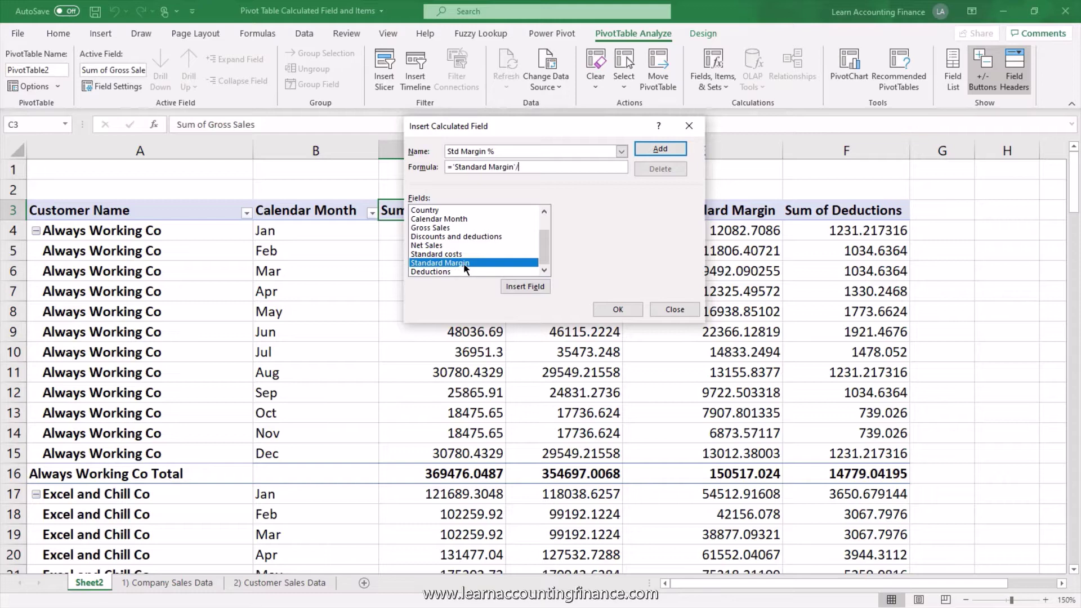
{"action": "left_click", "coordinate": [451, 248]}
{"action": "double_click", "coordinate": [452, 248]}
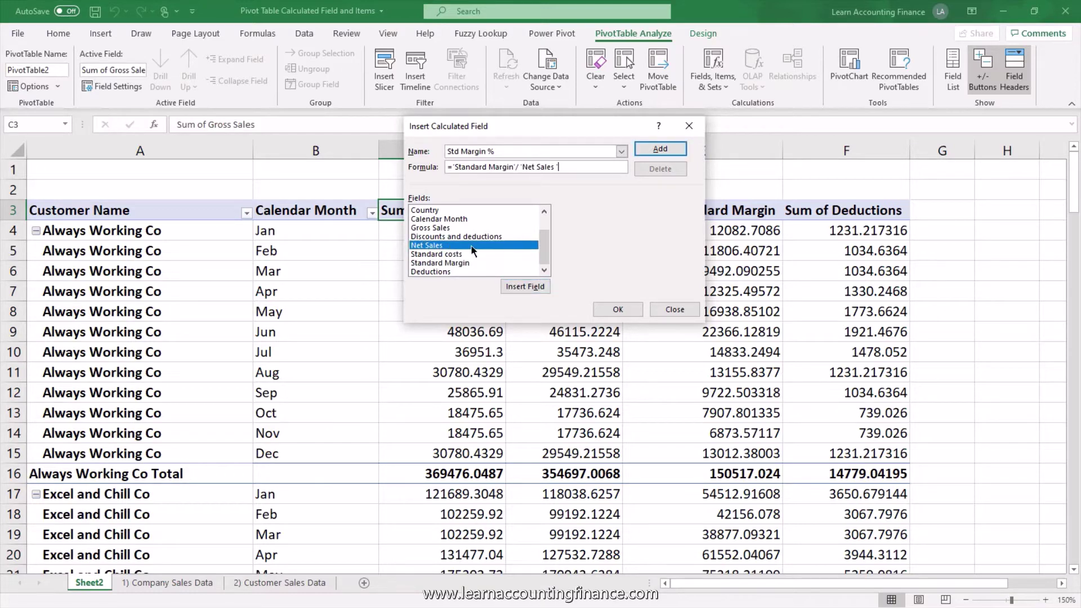
{"action": "left_click", "coordinate": [658, 149]}
{"action": "left_click", "coordinate": [619, 309]}
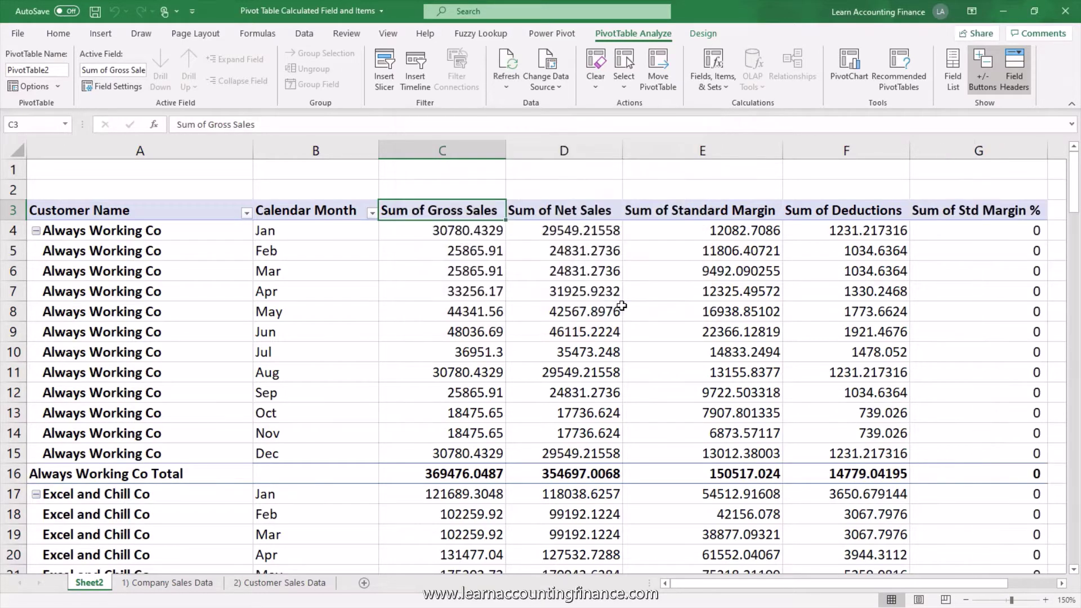
{"action": "left_click", "coordinate": [1000, 229]}
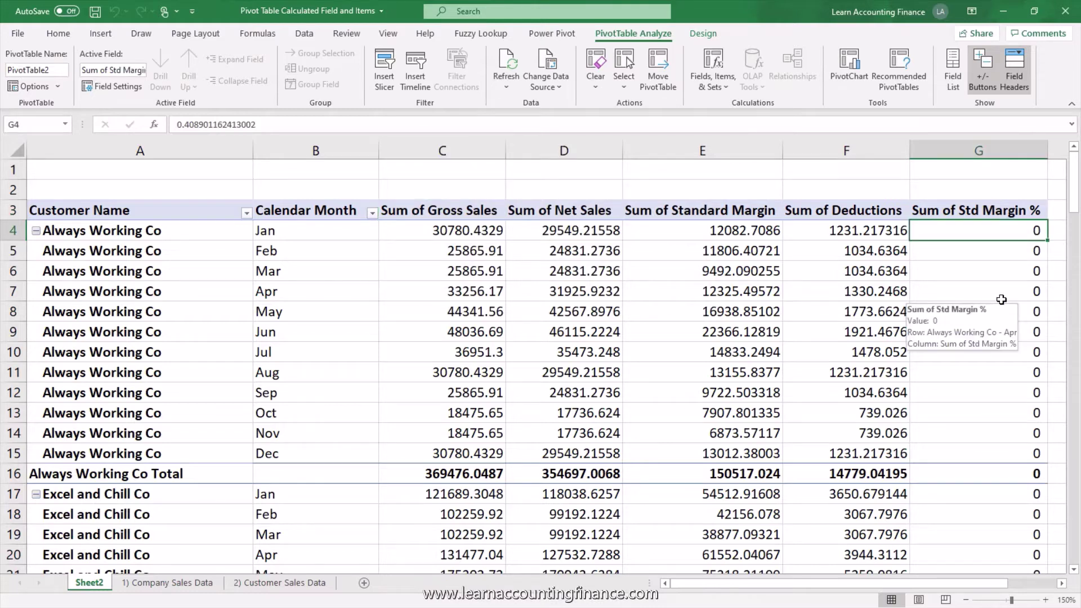
Apply Percent Style to column G's Sum of Std Margin % values
{"action": "left_click", "coordinate": [980, 150]}
{"action": "left_click", "coordinate": [486, 85]}
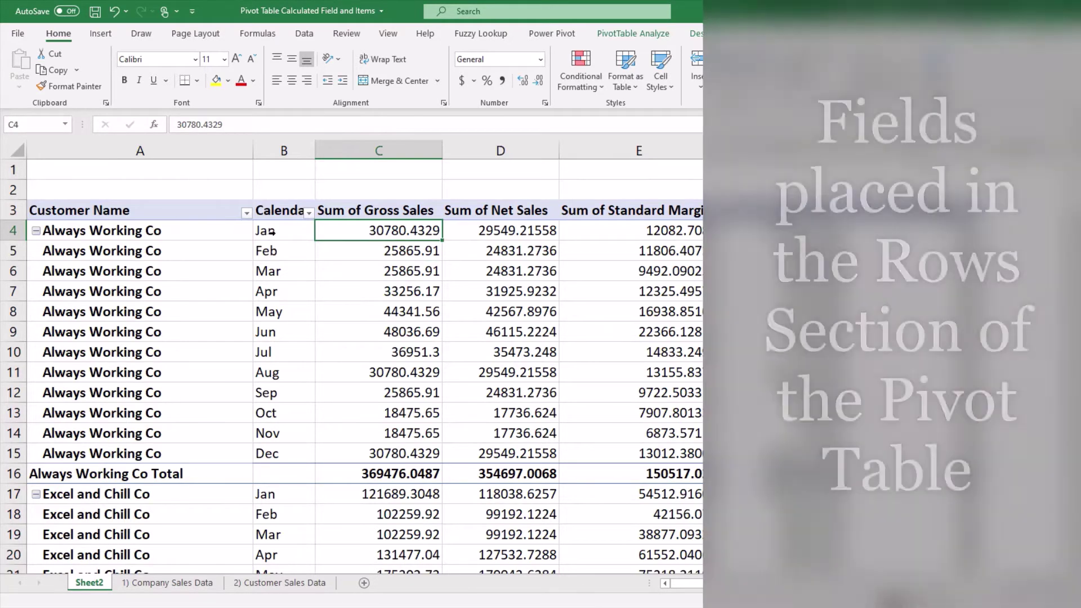
{"action": "left_click", "coordinate": [272, 232]}
{"action": "left_click", "coordinate": [286, 233]}
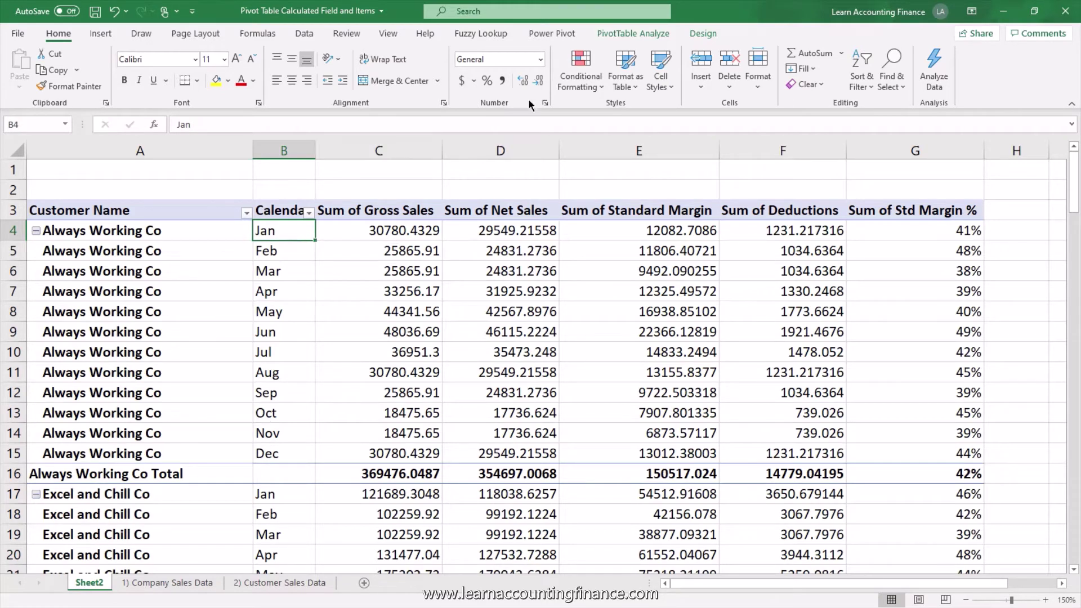
{"action": "left_click", "coordinate": [664, 35]}
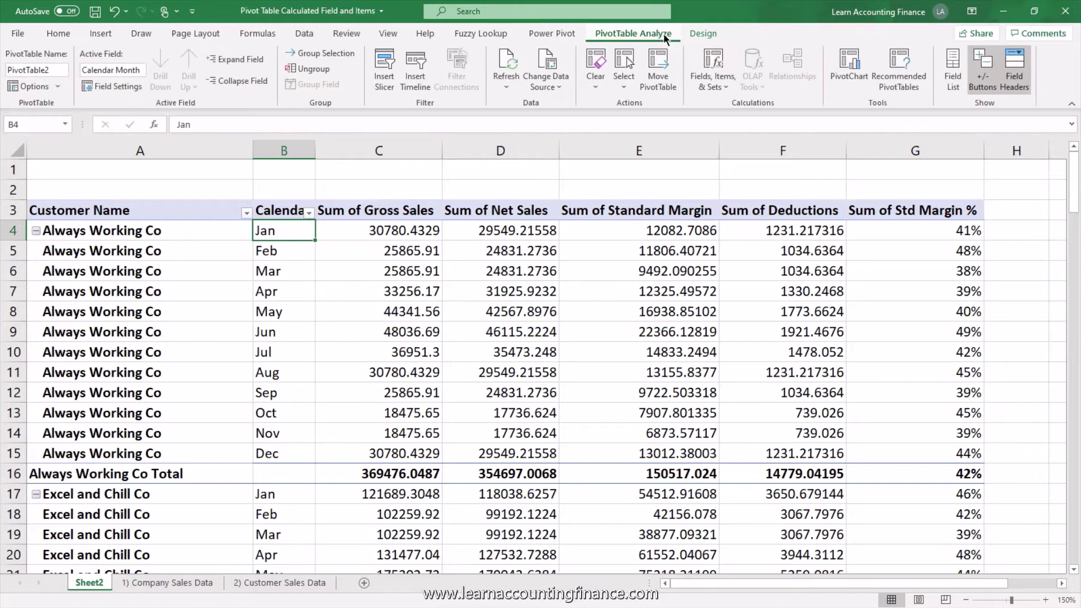
Insert calculated Calendar Month item Formula1 = Jul+Aug+Sep+Oct+Nov+Dec into the pivot
{"action": "left_click", "coordinate": [711, 79]}
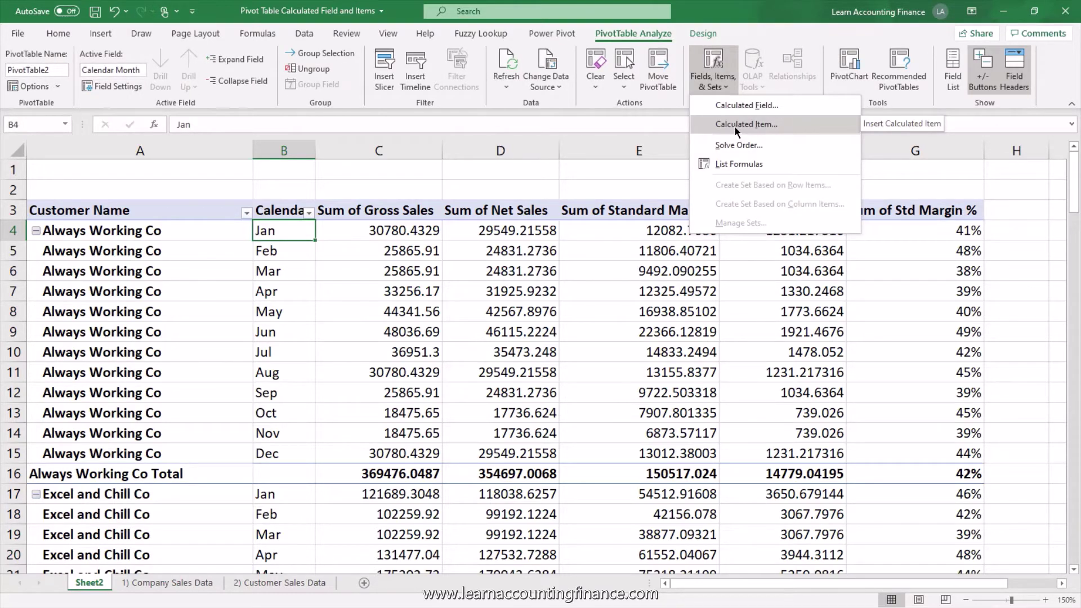
{"action": "left_click", "coordinate": [734, 125]}
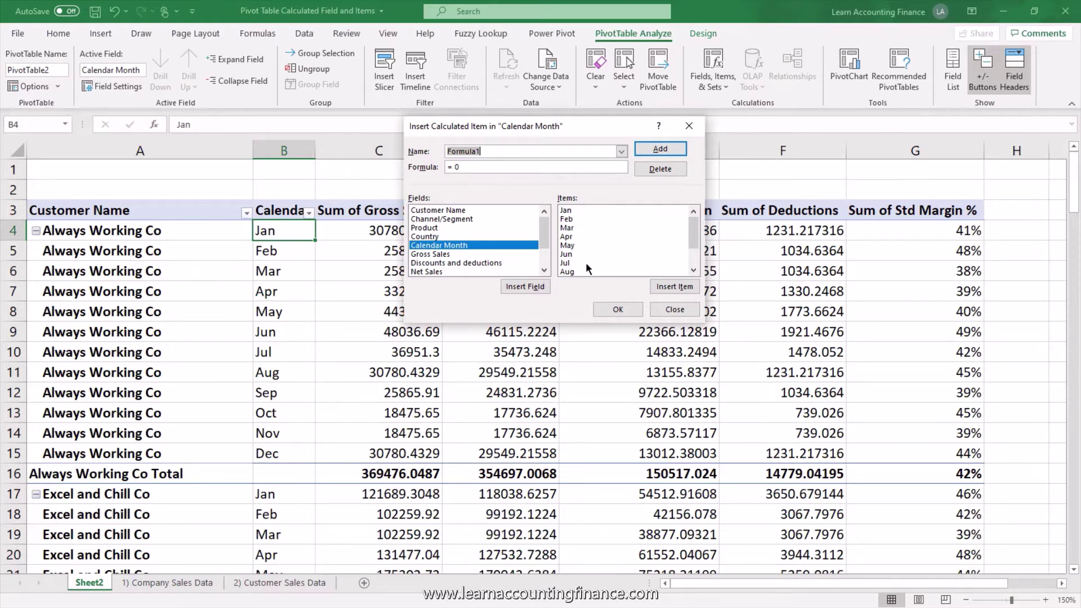
{"action": "left_click_drag", "start_coordinate": [691, 229], "coordinate": [696, 249]}
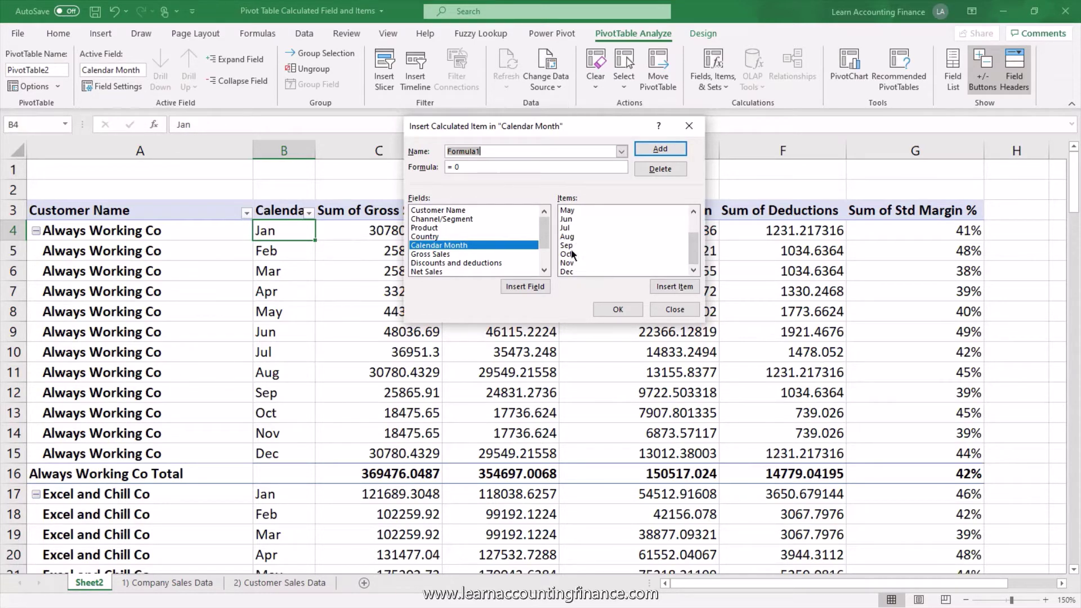
{"action": "left_click", "coordinate": [496, 168]}
{"action": "key", "text": "BackSpace"}
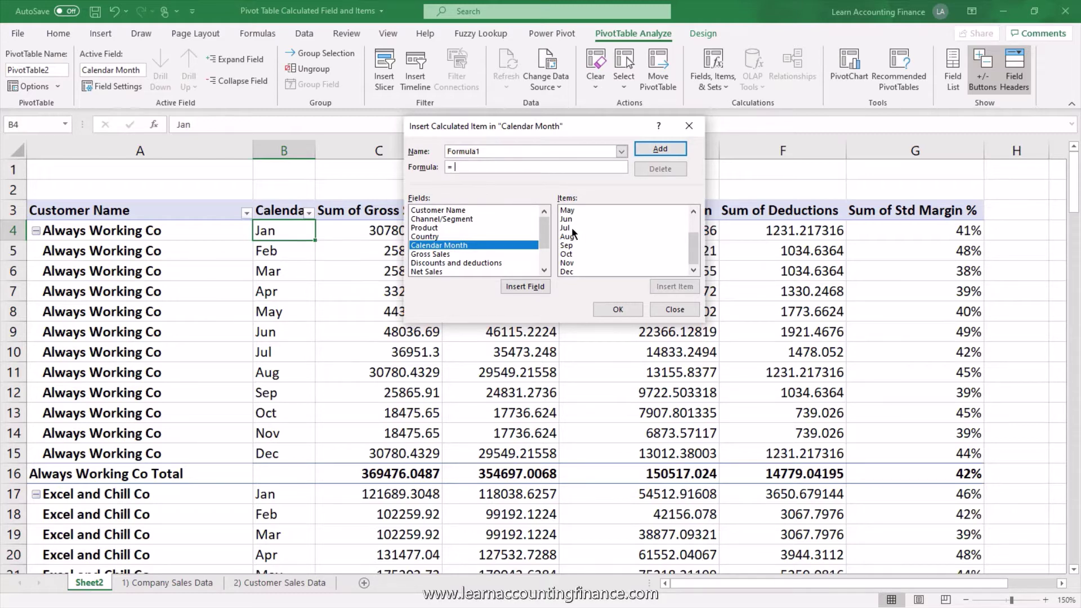
{"action": "double_click", "coordinate": [571, 228]}
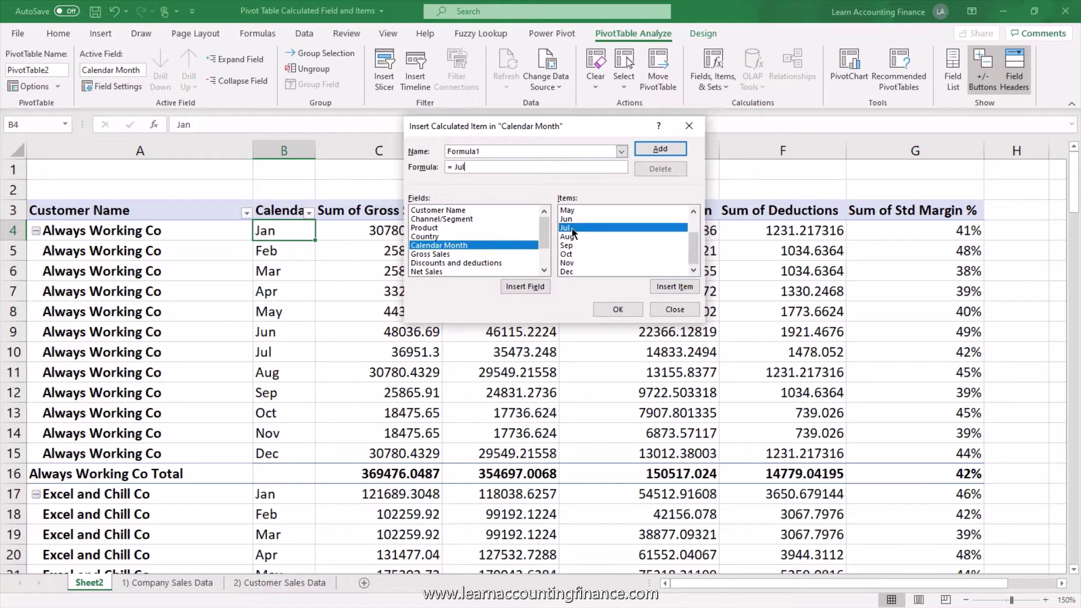
{"action": "type", "text": "+"}
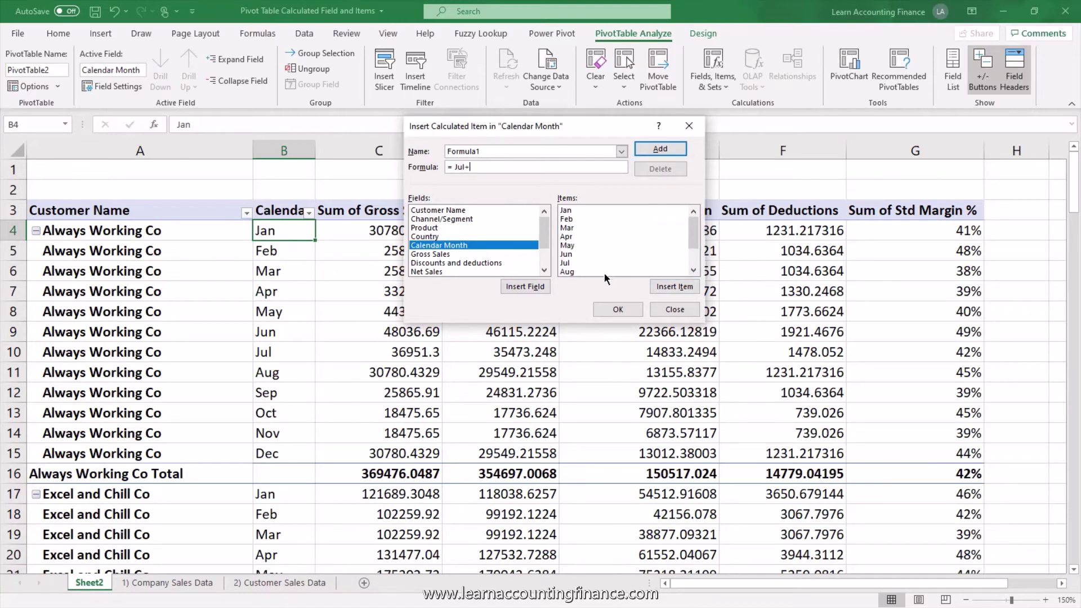
{"action": "double_click", "coordinate": [561, 271]}
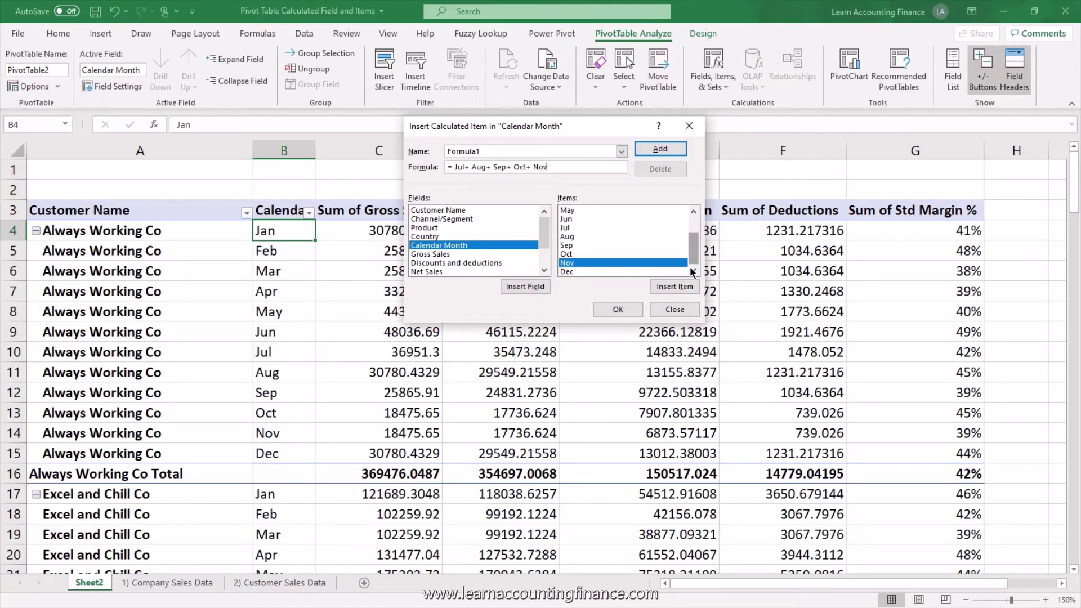
{"action": "type", "text": "+"}
{"action": "left_click_drag", "start_coordinate": [702, 236], "coordinate": [702, 251]}
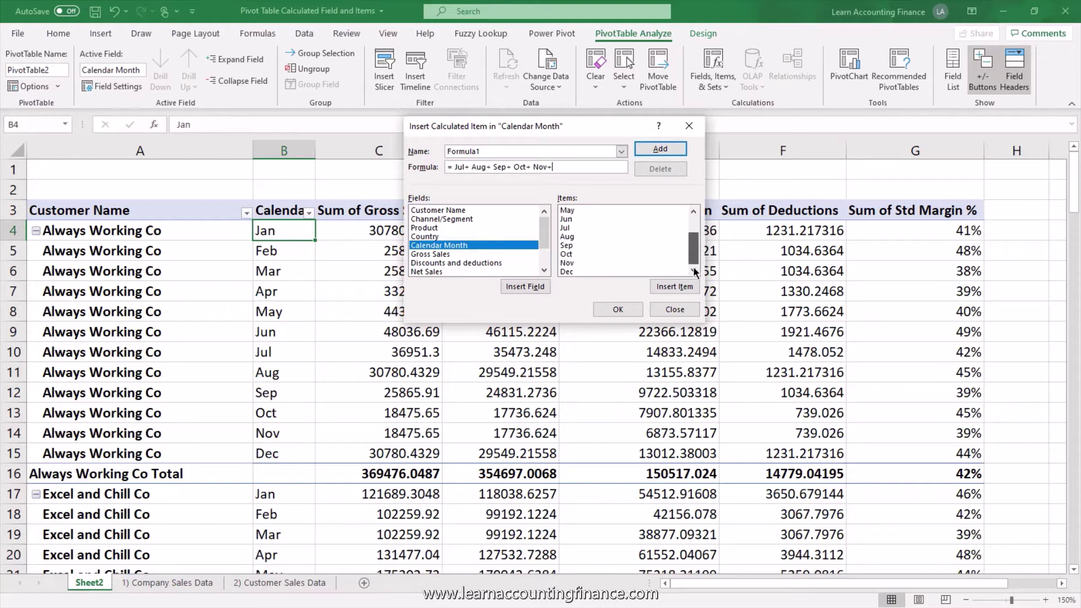
{"action": "double_click", "coordinate": [567, 272]}
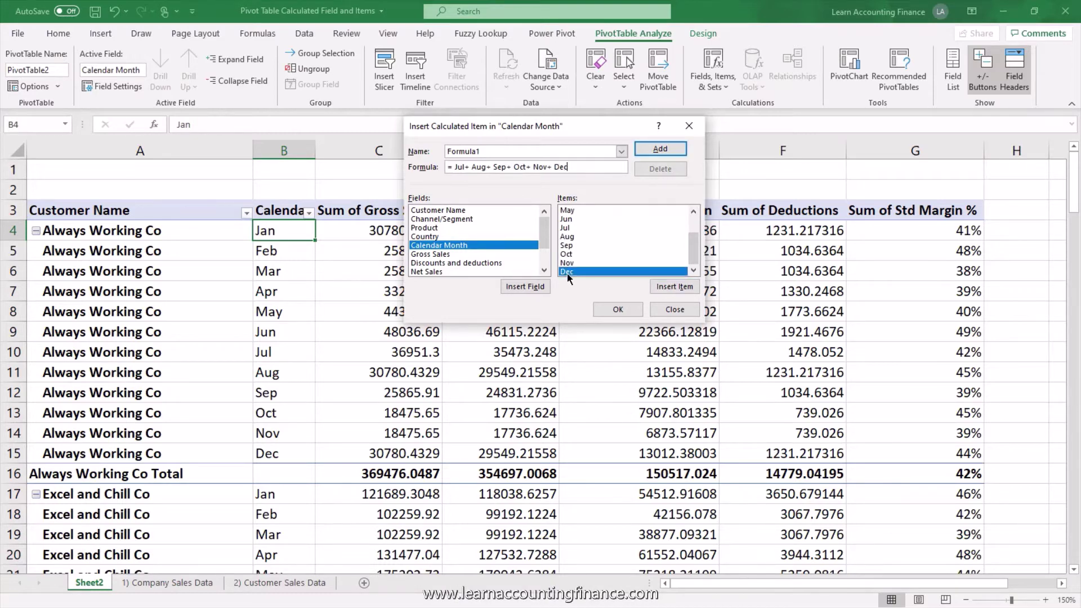
{"action": "left_click", "coordinate": [666, 151]}
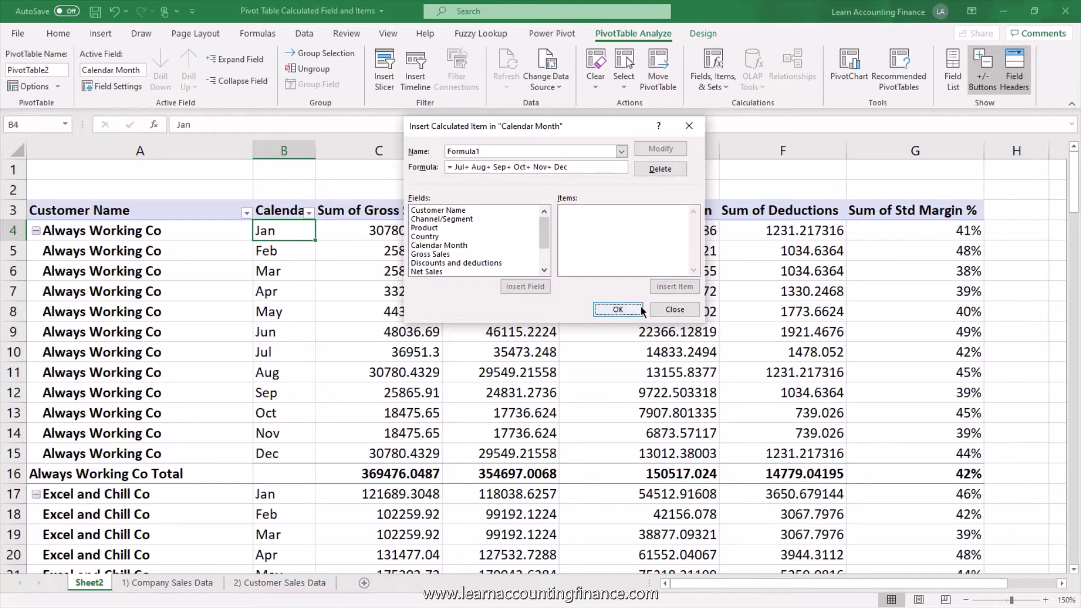
{"action": "left_click", "coordinate": [617, 309]}
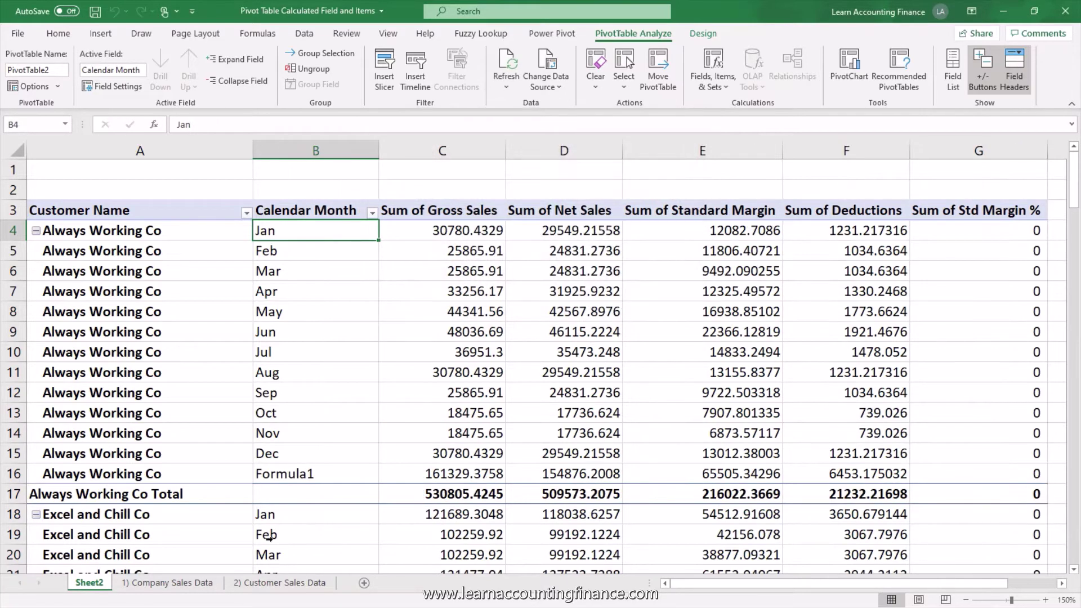
Confirm that Formula1's 161329.3758 Gross Sales equals the Jul–Dec sum, then select its label
{"action": "left_click", "coordinate": [286, 472]}
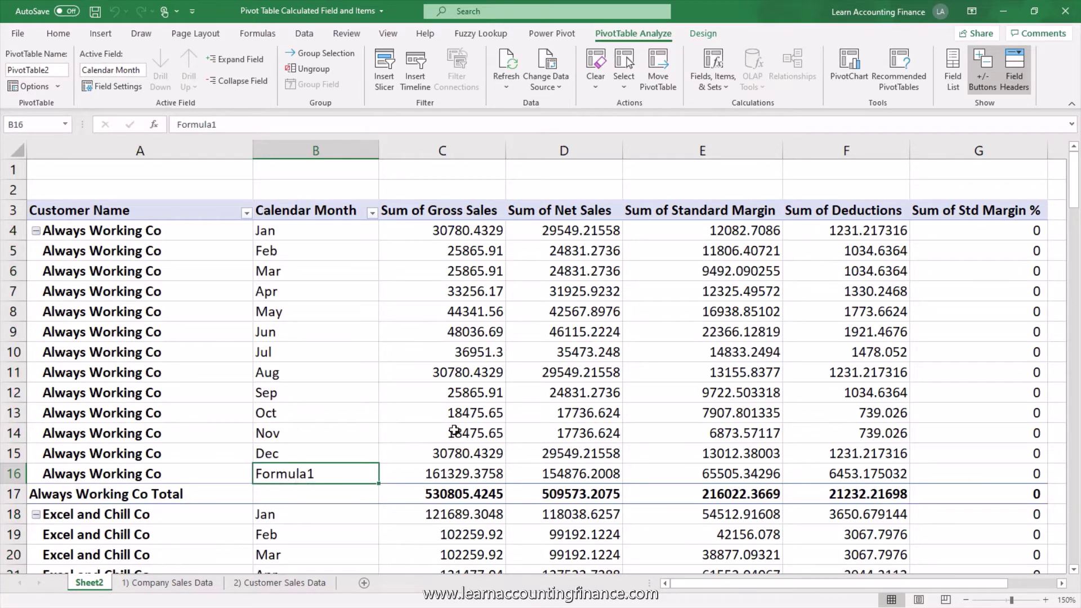
{"action": "left_click", "coordinate": [459, 358]}
{"action": "left_click_drag", "start_coordinate": [458, 358], "coordinate": [474, 453]}
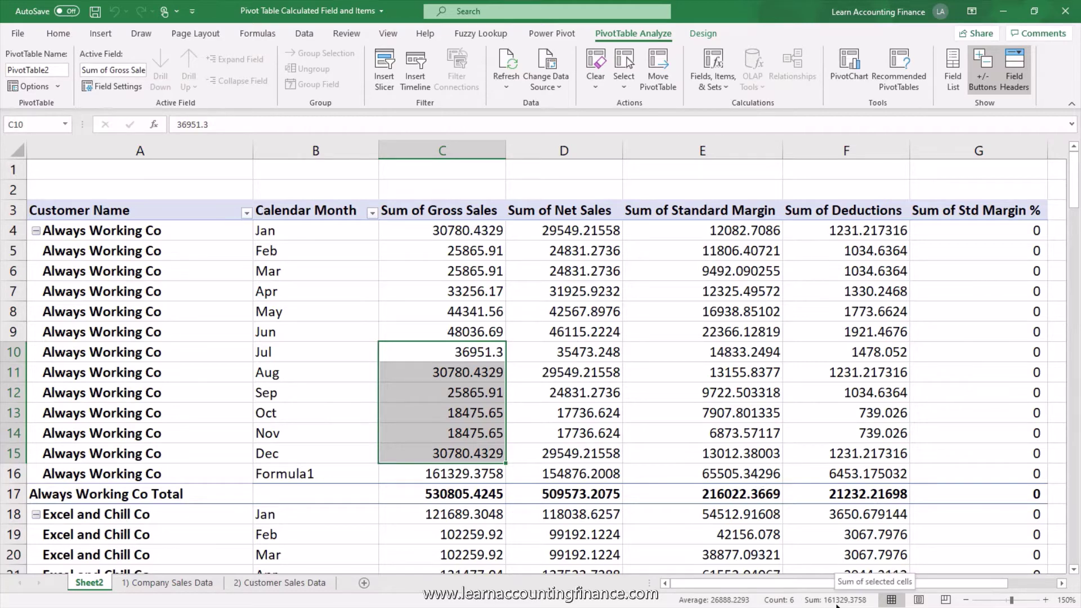
{"action": "left_click", "coordinate": [457, 477]}
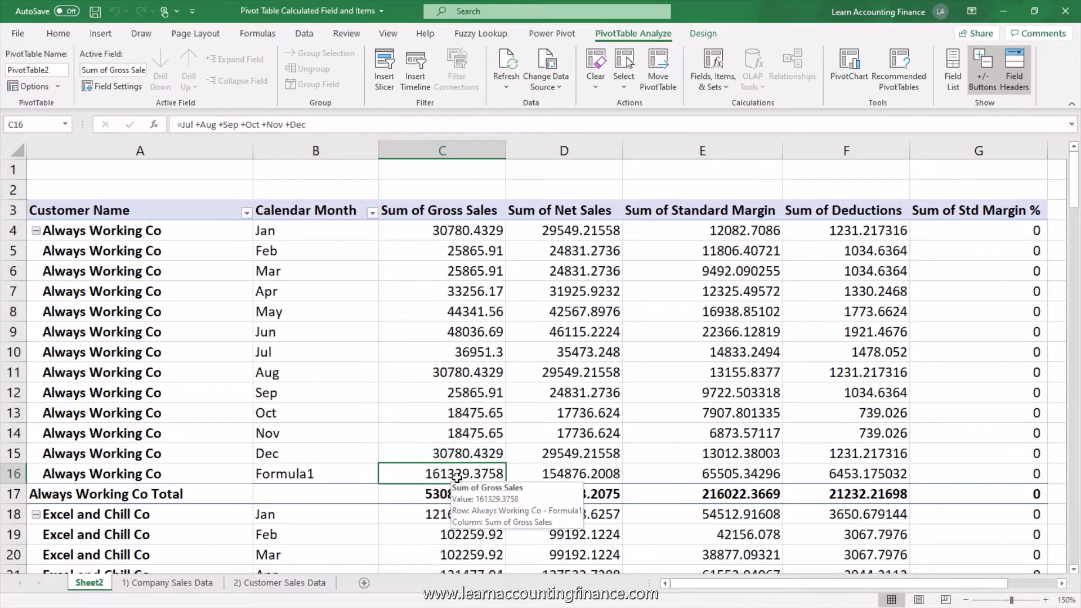
{"action": "left_click", "coordinate": [315, 477]}
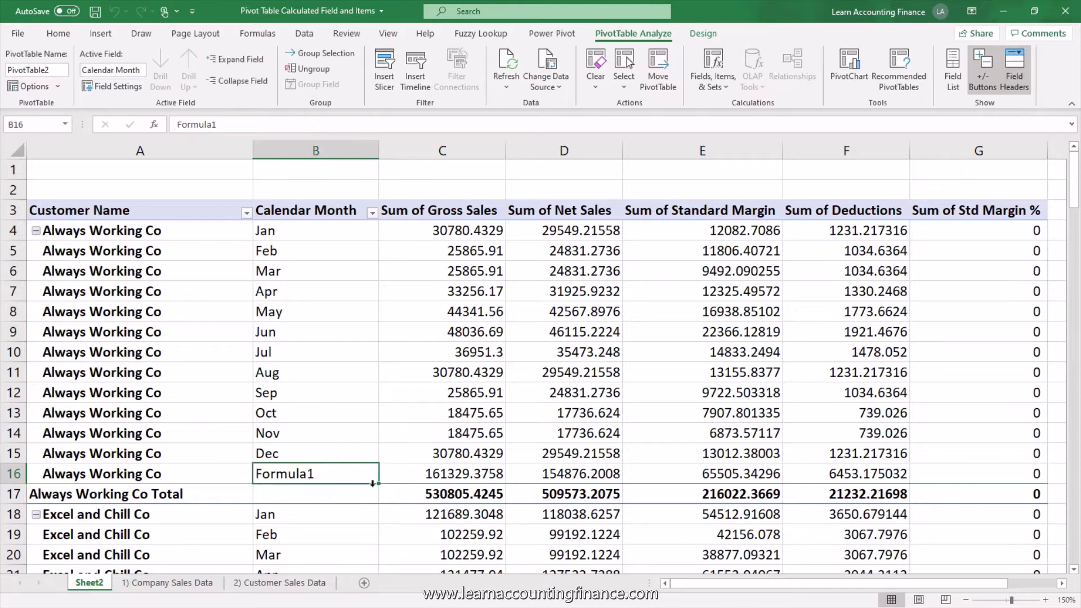
{"action": "mouse_move", "coordinate": [538, 471]}
Rename the Formula1 row to H2 and begin the H1 formula as sum(Jan, Feb
{"action": "type", "text": "H2"}
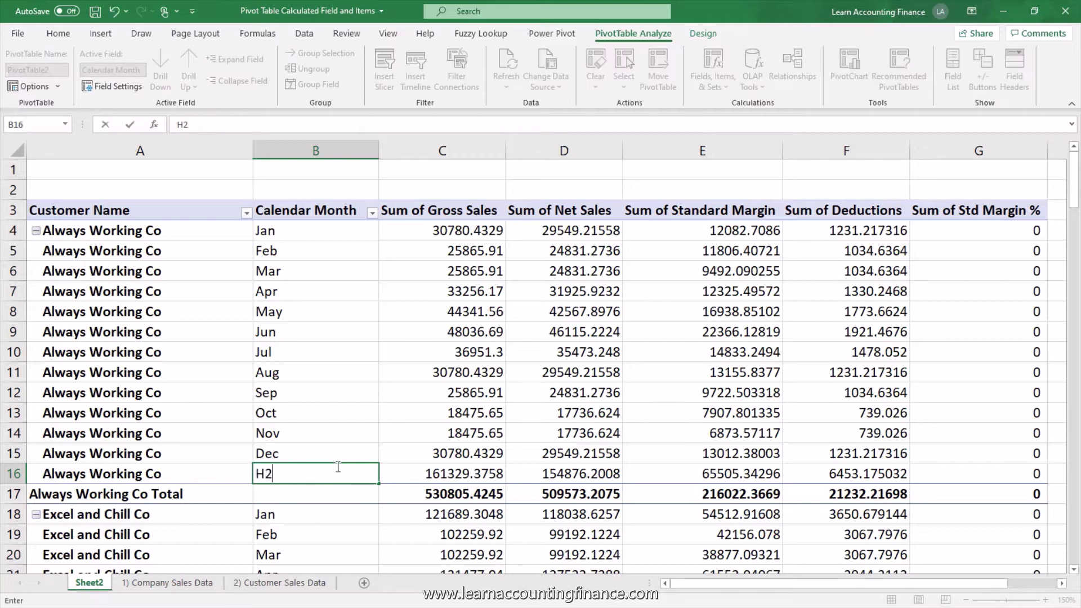
{"action": "key", "text": "Return"}
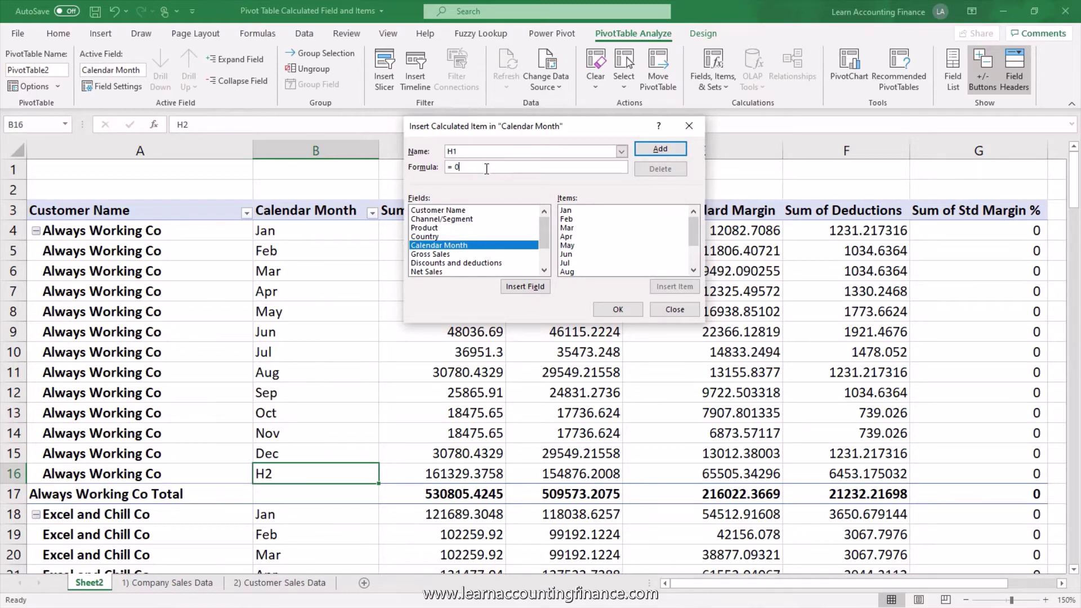
{"action": "key", "text": "BackSpace"}
{"action": "type", "text": "sum("}
{"action": "left_click", "coordinate": [588, 211]}
{"action": "double_click", "coordinate": [587, 210]}
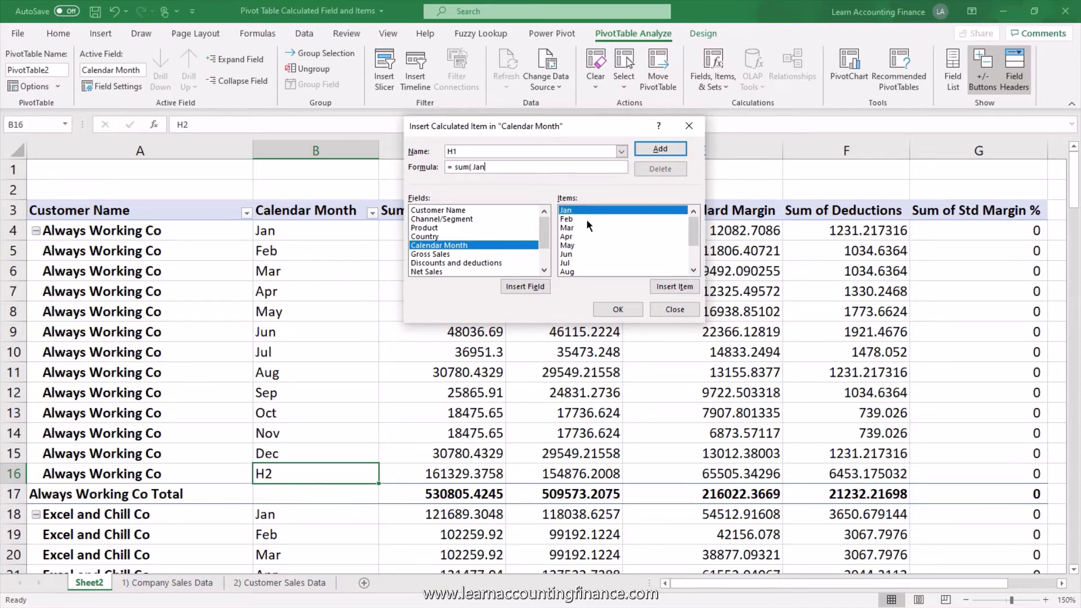
{"action": "double_click", "coordinate": [586, 218]}
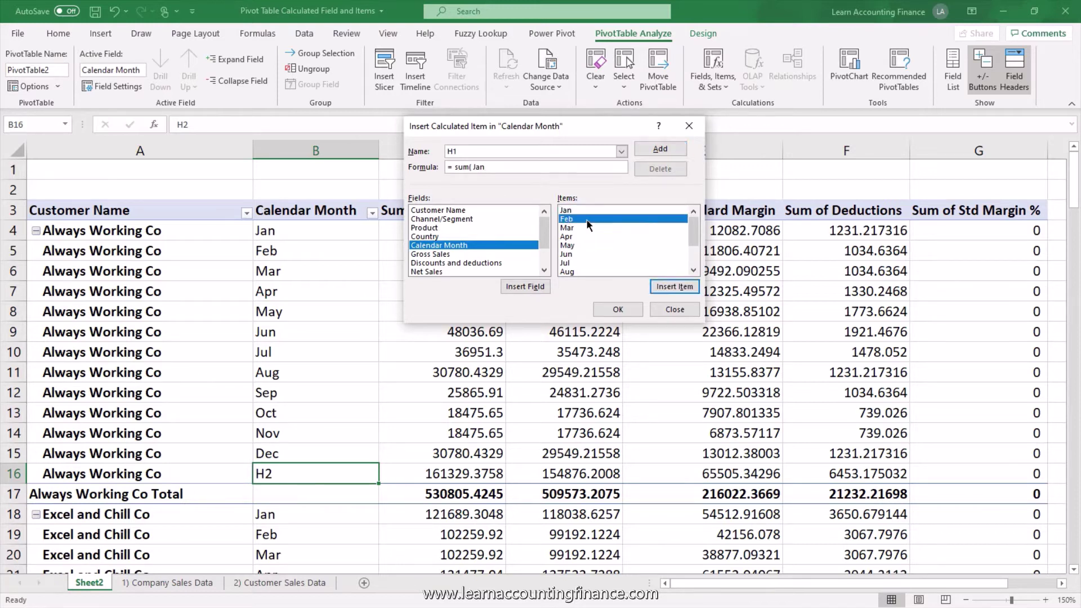
Insert Mar, Apr, May and Jun into the H1 item formula
{"action": "left_click", "coordinate": [488, 168]}
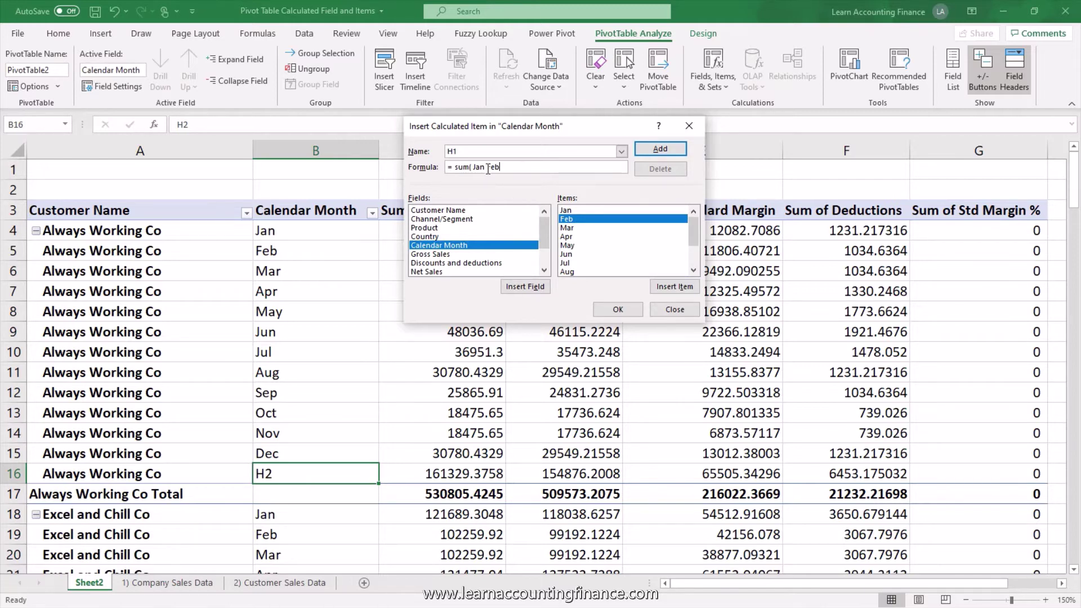
{"action": "left_click", "coordinate": [566, 228]}
{"action": "double_click", "coordinate": [567, 228]}
{"action": "double_click", "coordinate": [566, 236]}
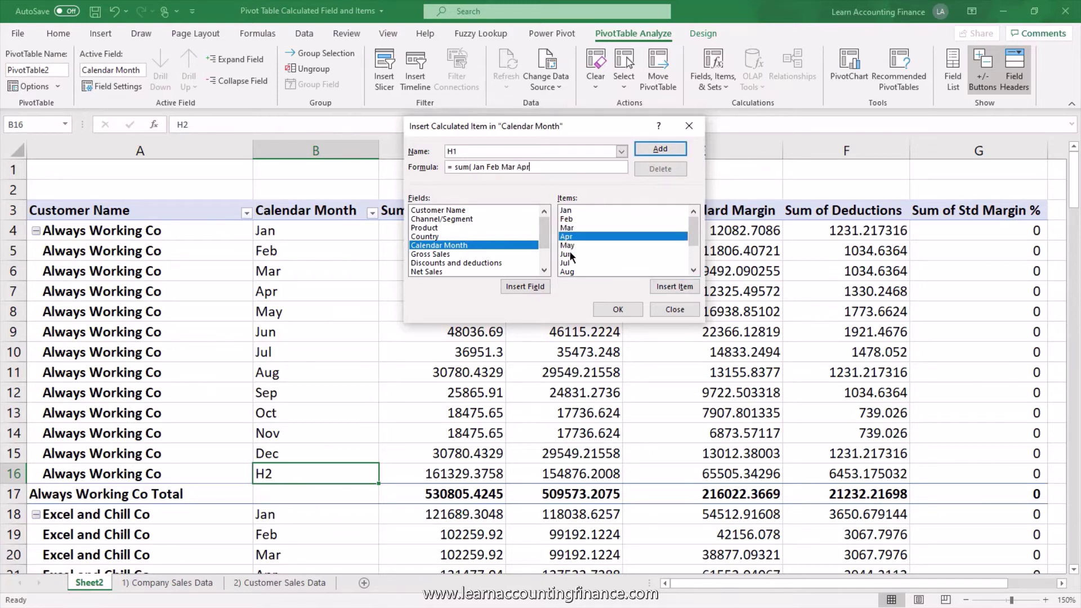
{"action": "left_click", "coordinate": [568, 246]}
{"action": "double_click", "coordinate": [567, 246]}
{"action": "double_click", "coordinate": [567, 255]}
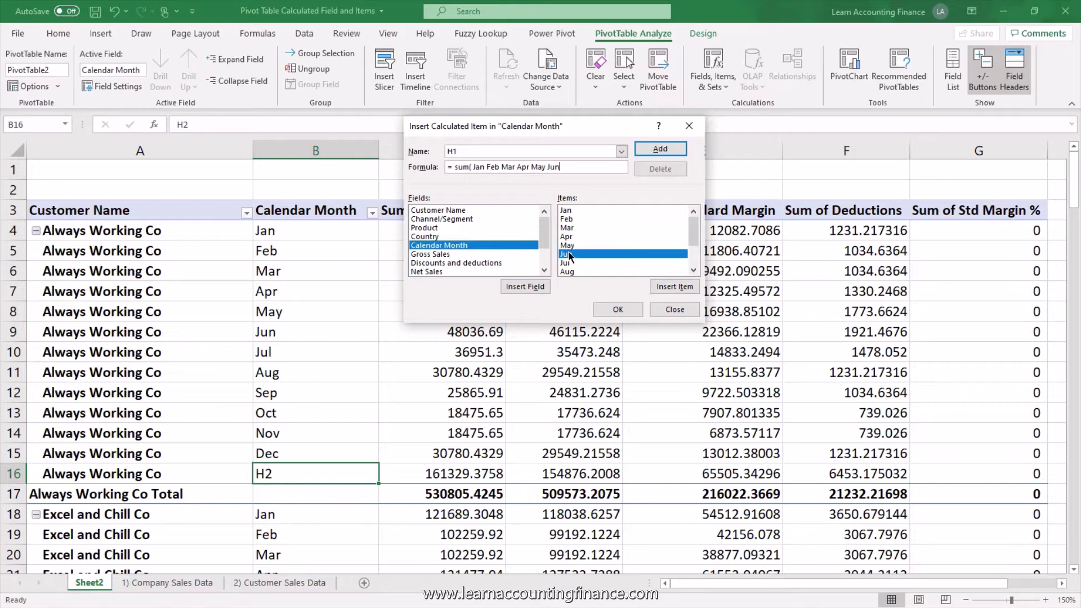
Complete the formula as sum(Jan,Feb,Mar,Apr,May,Jun) and add the H1 calculated item
{"action": "type", "text": ")"}
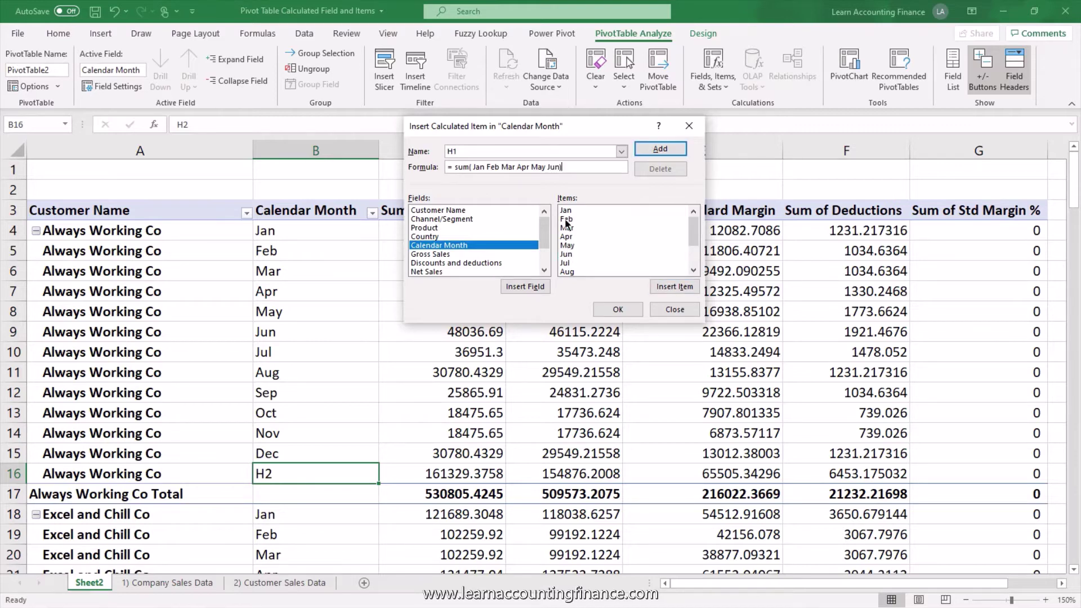
{"action": "left_click", "coordinate": [486, 168]}
{"action": "type", "text": ","}
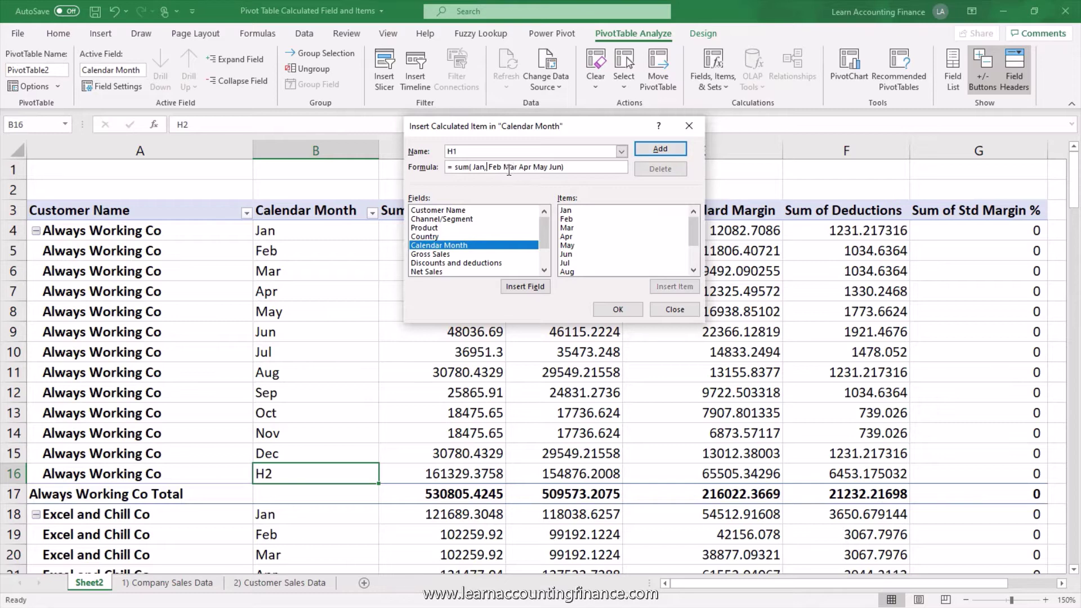
{"action": "left_click", "coordinate": [503, 167]}
{"action": "type", "text": ","}
{"action": "left_click", "coordinate": [660, 149]}
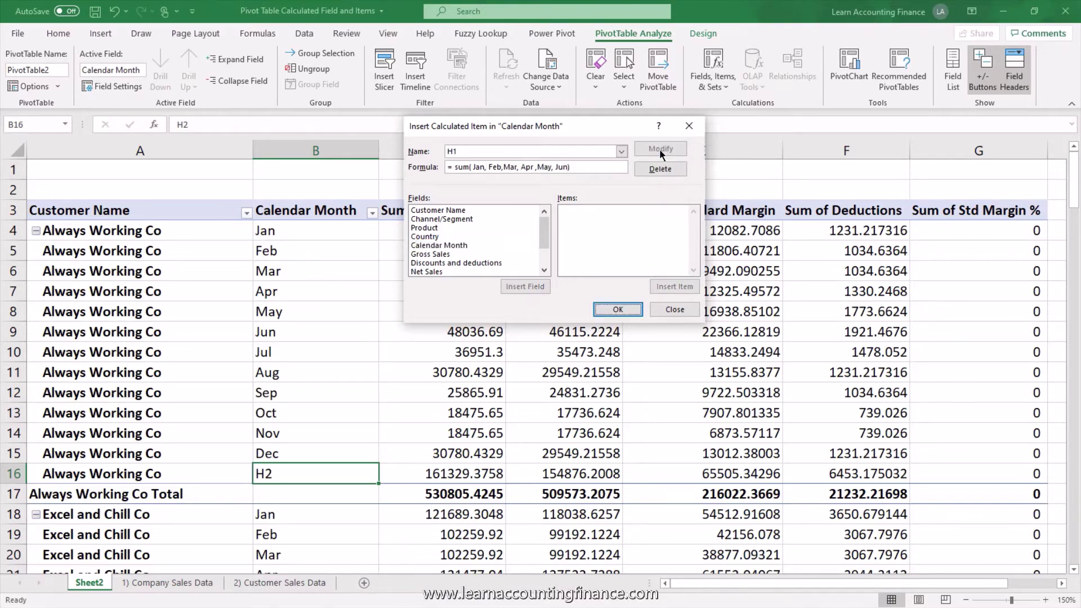
{"action": "left_click", "coordinate": [618, 309]}
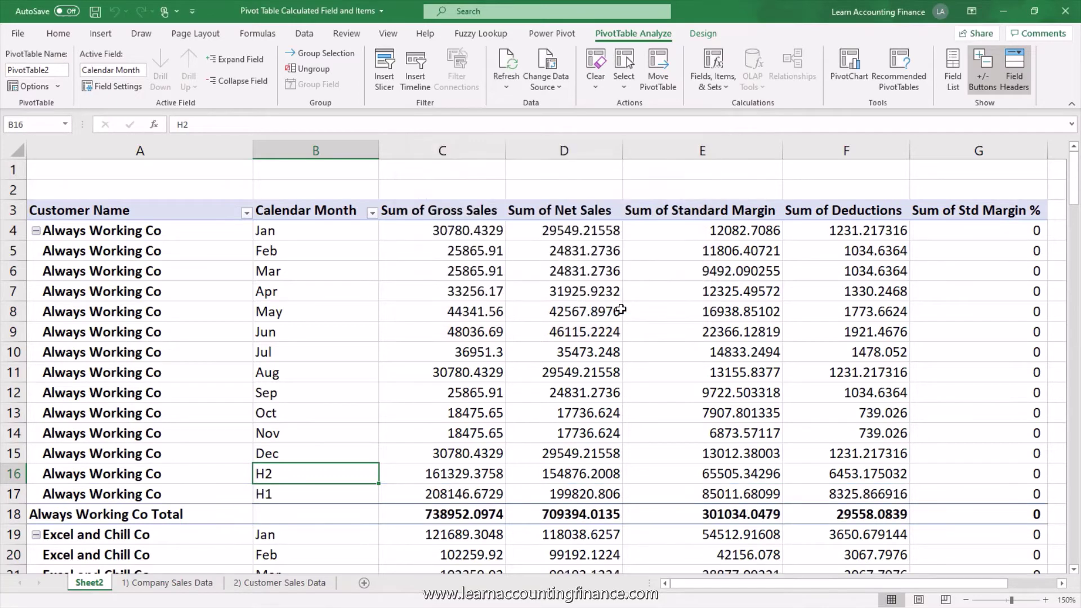
{"action": "left_click", "coordinate": [283, 495]}
{"action": "mouse_move", "coordinate": [867, 260]}
{"action": "left_click_drag", "start_coordinate": [289, 276], "coordinate": [301, 470]}
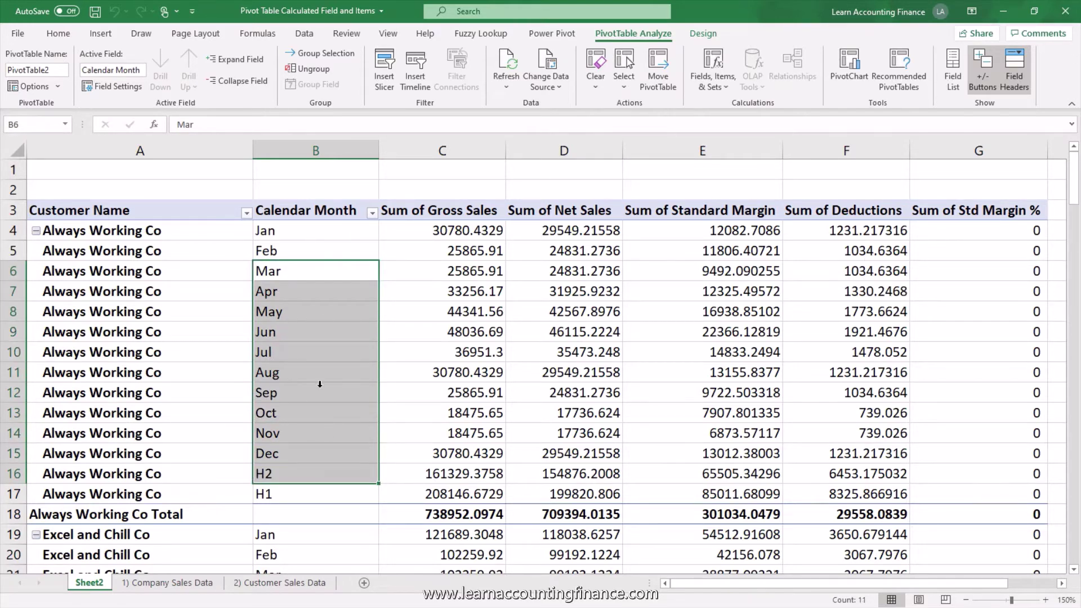
{"action": "left_click", "coordinate": [299, 475]}
{"action": "left_click", "coordinate": [299, 495]}
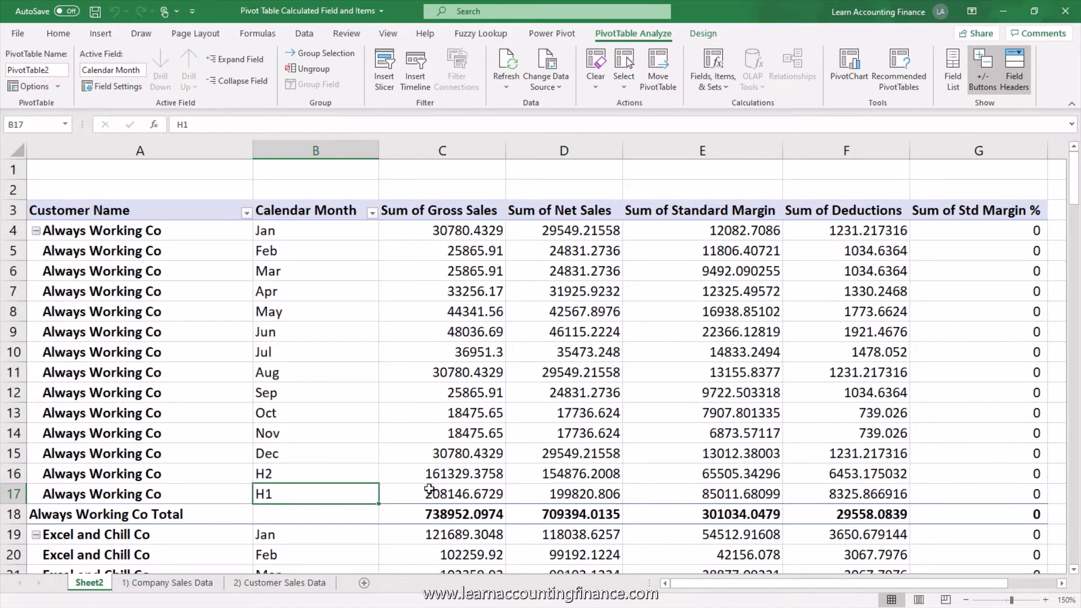
{"action": "left_click", "coordinate": [304, 487]}
Create the 'H2 vs H1' calculated month item with formula =H2-H1 and confirm it
{"action": "left_click", "coordinate": [304, 492]}
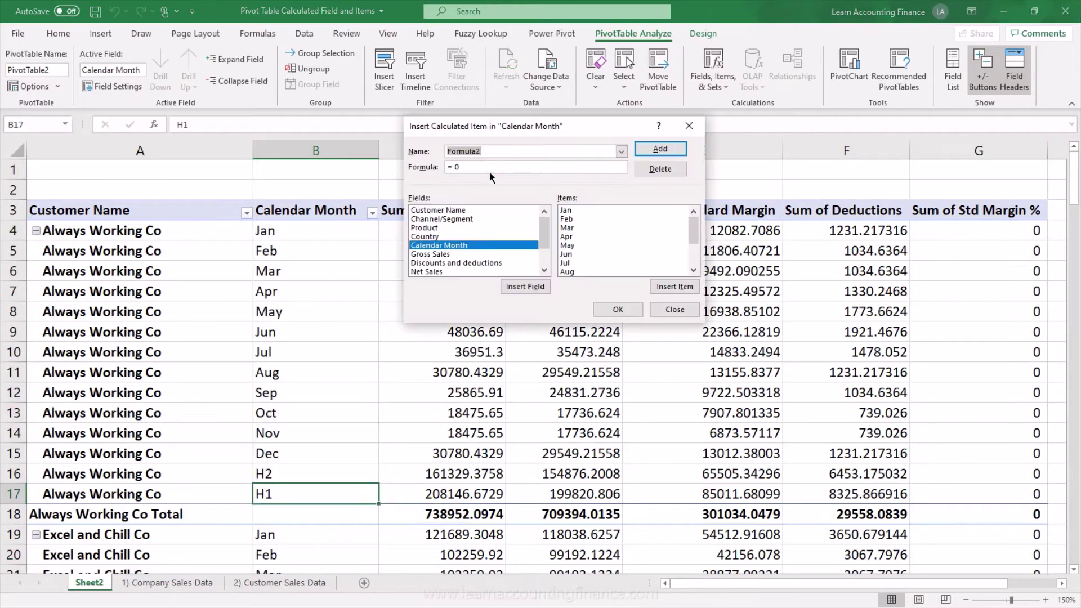
{"action": "type", "text": "H2 "}
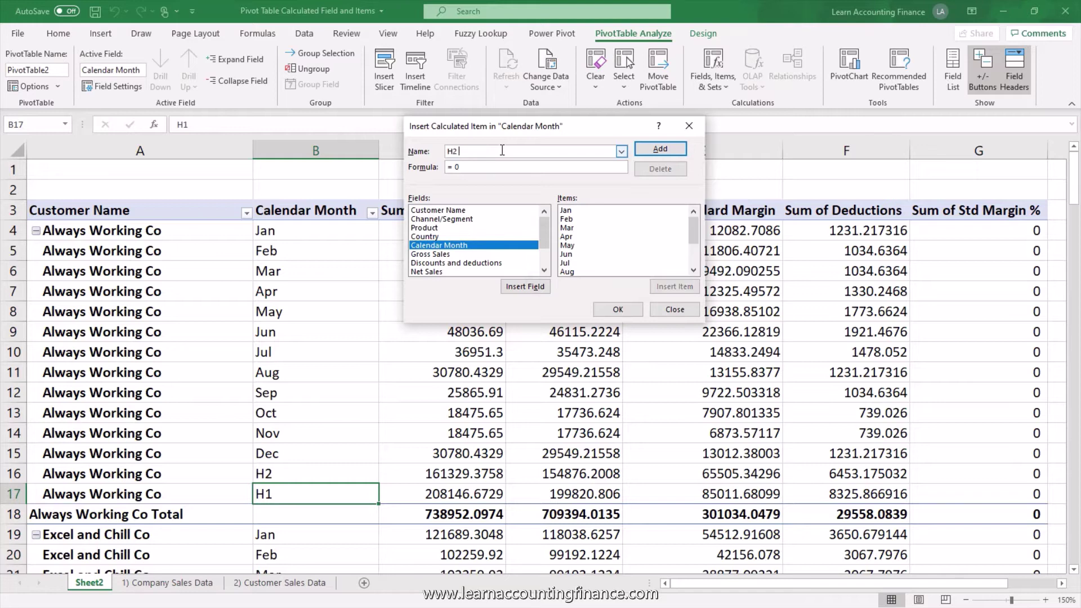
{"action": "type", "text": "vs H1"}
{"action": "scroll", "coordinate": [592, 266], "scroll_direction": "down", "scroll_amount": 2}
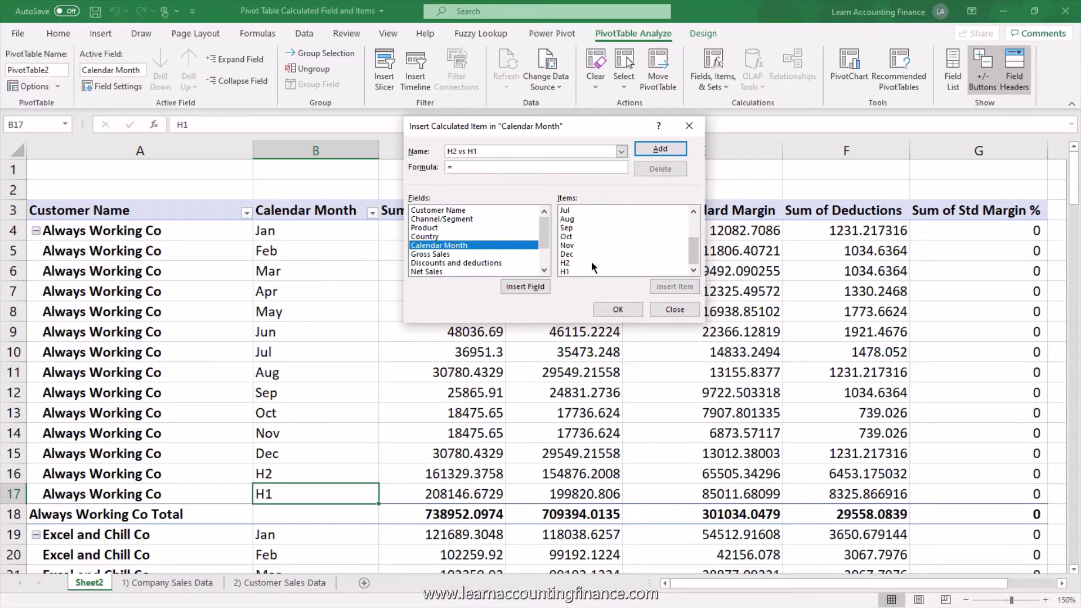
{"action": "double_click", "coordinate": [580, 263]}
{"action": "type", "text": "-"}
{"action": "scroll", "coordinate": [577, 270], "scroll_direction": "up", "scroll_amount": 2}
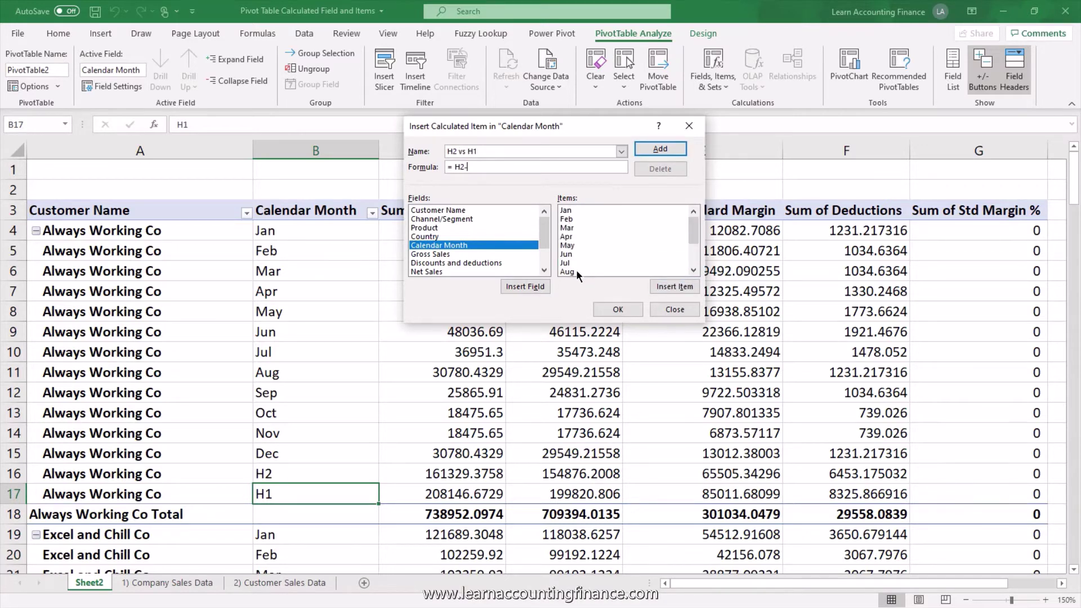
{"action": "scroll", "coordinate": [695, 269], "scroll_direction": "down", "scroll_amount": 2}
{"action": "double_click", "coordinate": [578, 270]}
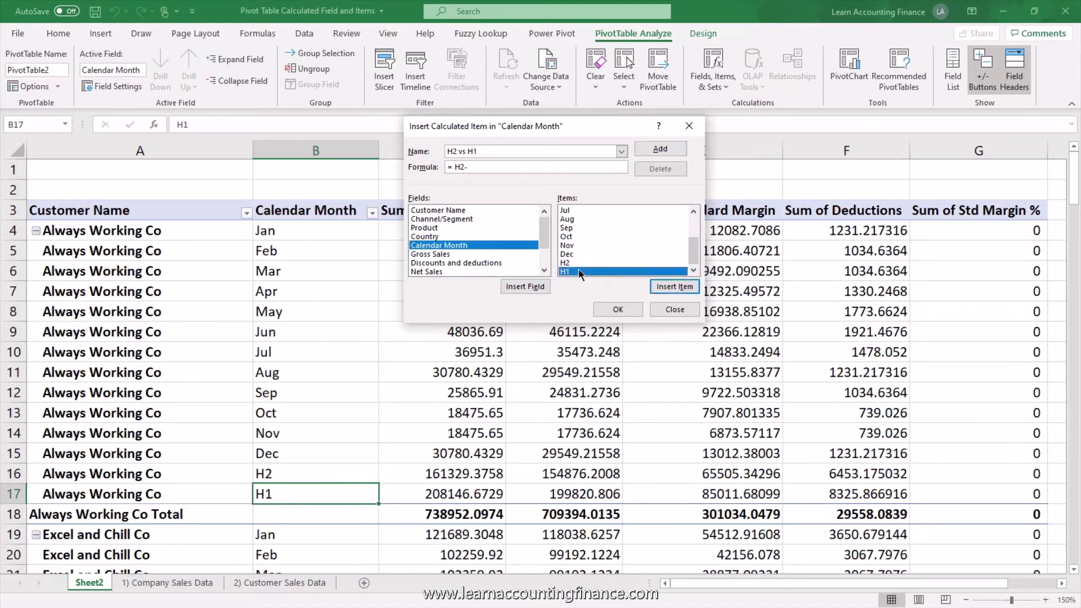
{"action": "left_click", "coordinate": [660, 151]}
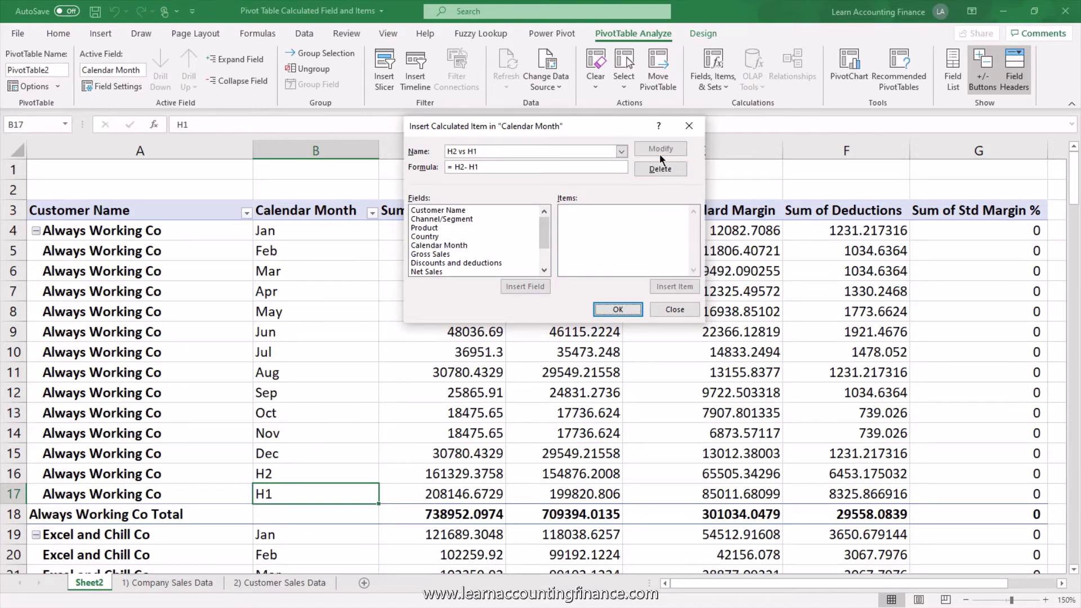
{"action": "left_click", "coordinate": [626, 309]}
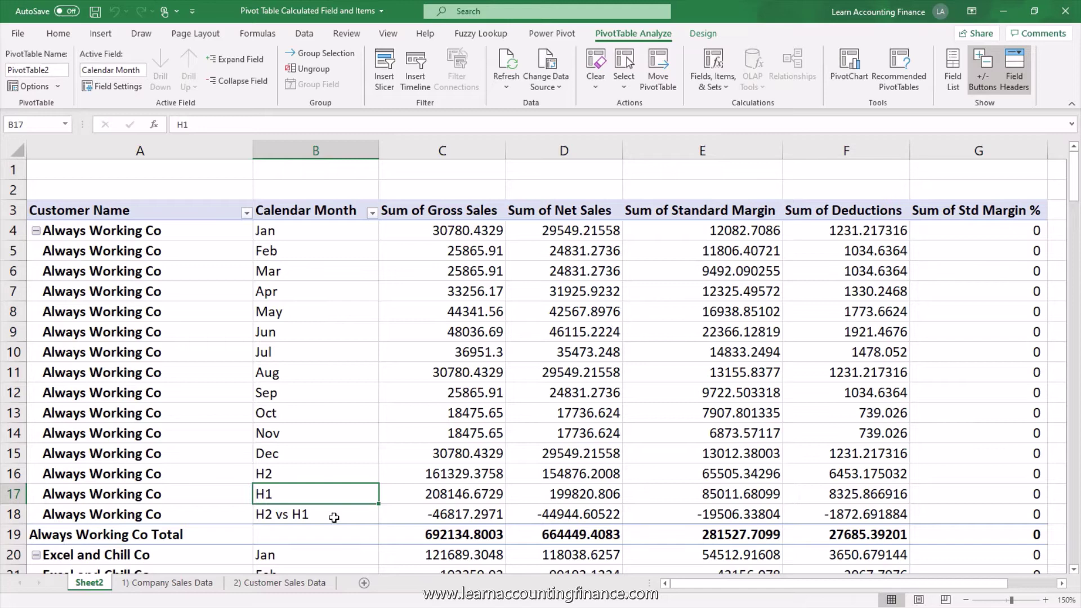
Review Always Working Co's twelve monthly Gross Sales against its -$46,817.30 H2 vs H1 difference
{"action": "left_click", "coordinate": [273, 515]}
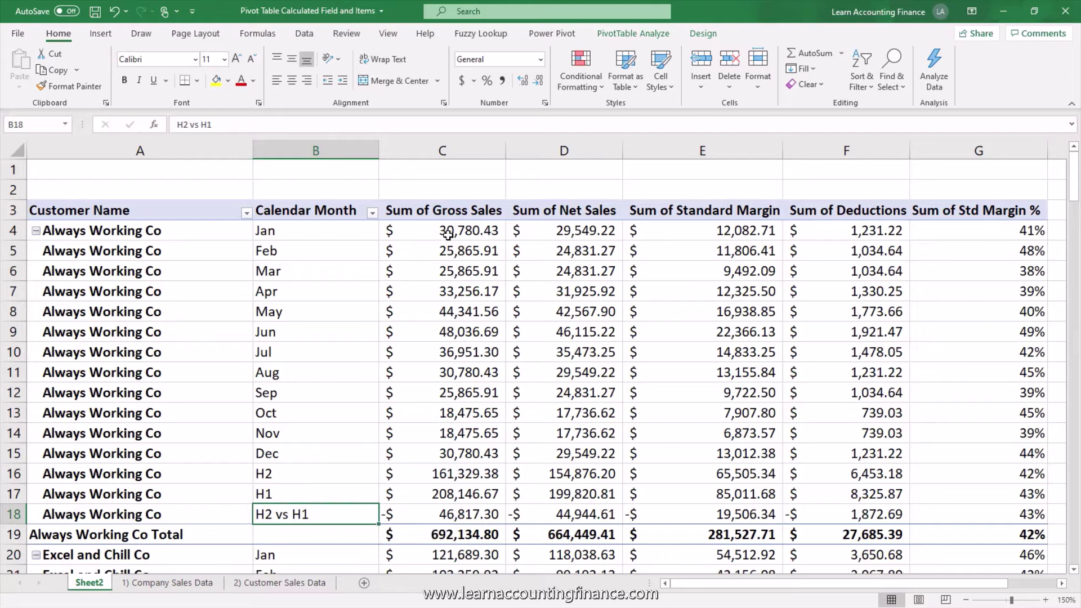
{"action": "left_click_drag", "start_coordinate": [448, 232], "coordinate": [451, 292]}
{"action": "left_click_drag", "start_coordinate": [452, 337], "coordinate": [454, 450]}
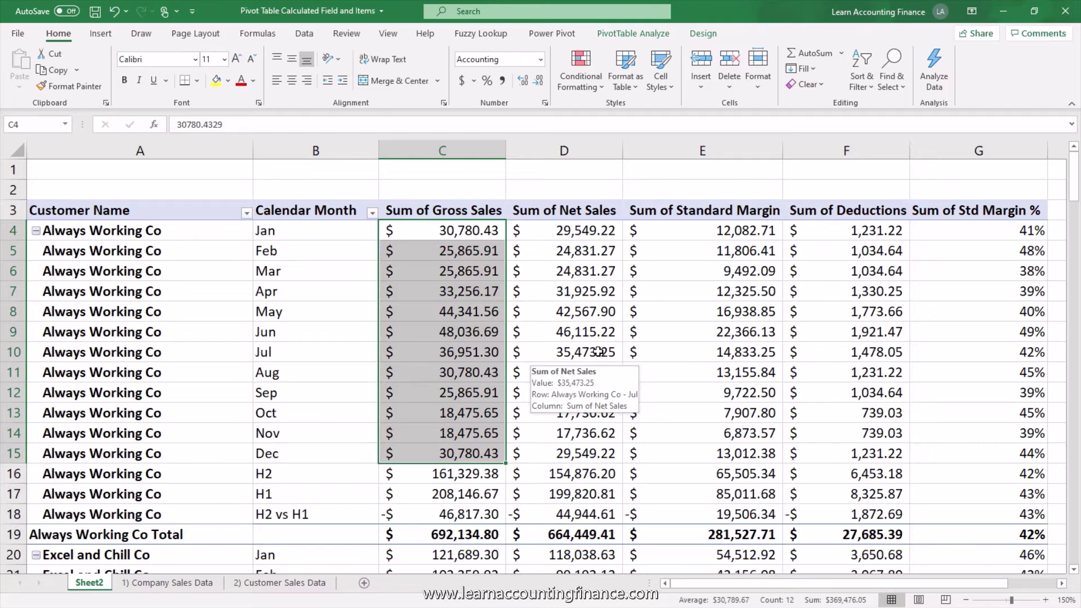
{"action": "left_click", "coordinate": [396, 352]}
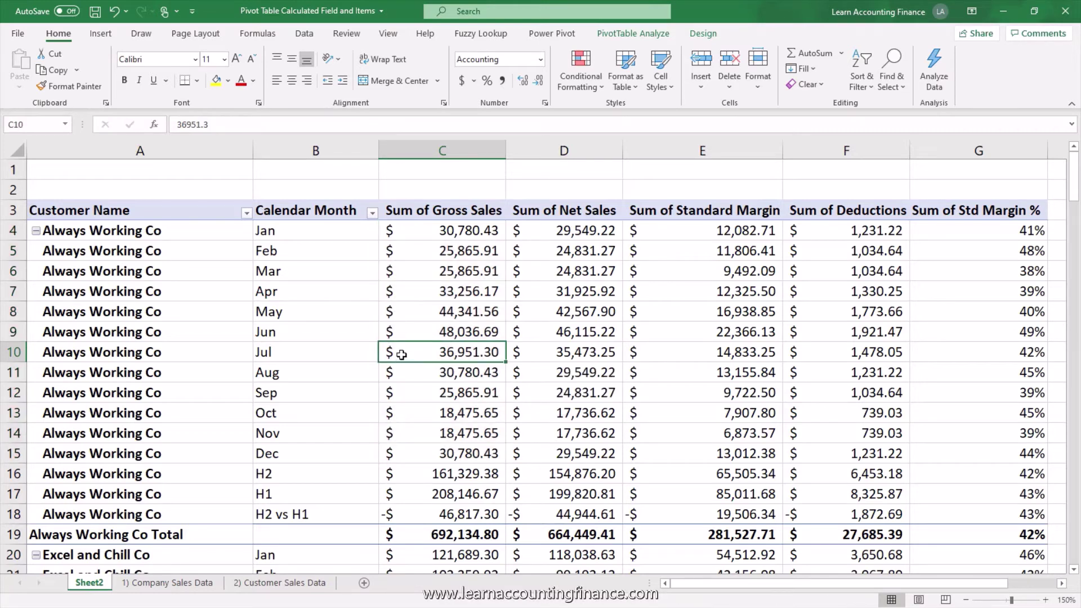
Filter Calendar Month to show only the H2 vs H1 item
{"action": "left_click", "coordinate": [372, 213]}
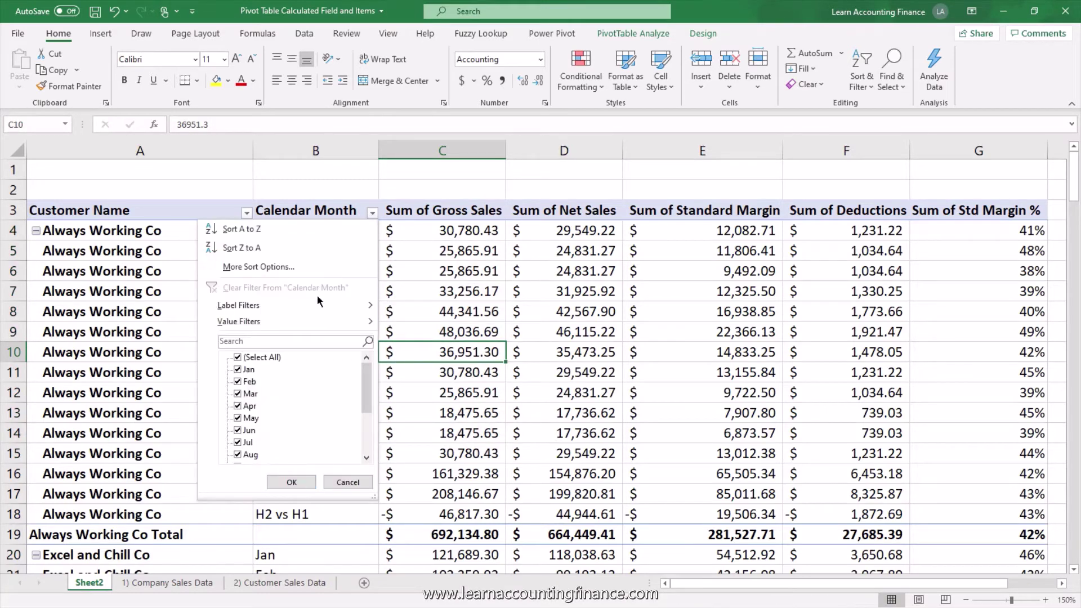
{"action": "left_click", "coordinate": [238, 357]}
{"action": "left_click_drag", "start_coordinate": [364, 390], "coordinate": [363, 429]}
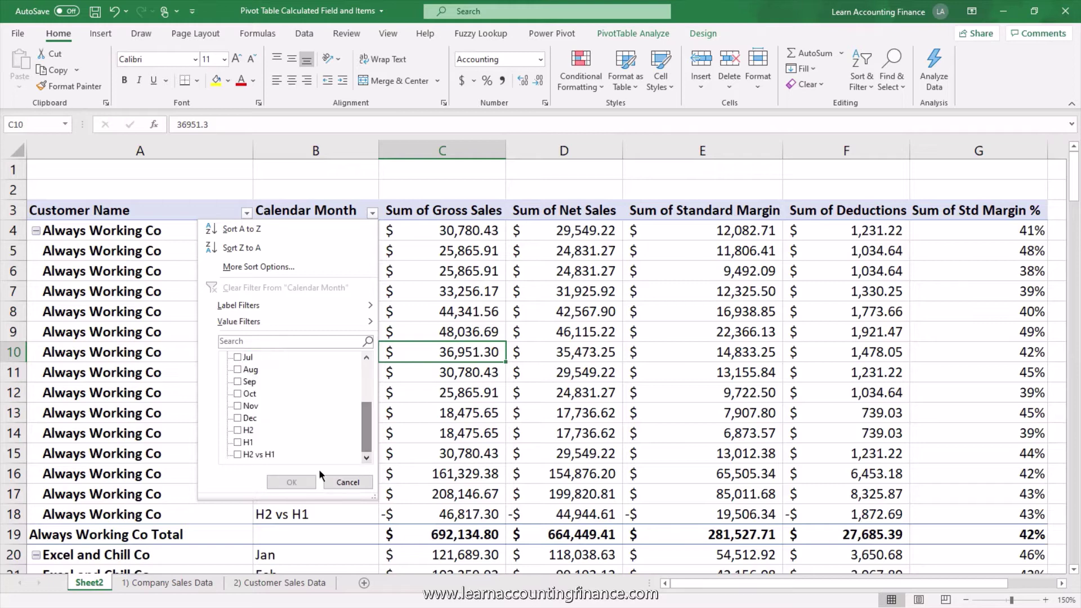
{"action": "left_click", "coordinate": [238, 454]}
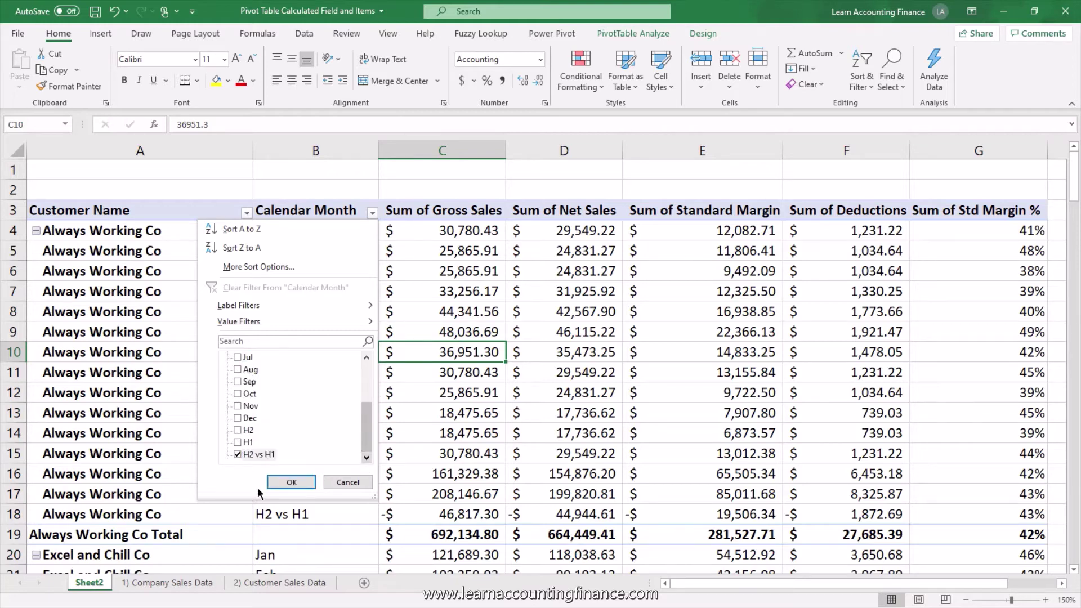
{"action": "left_click", "coordinate": [290, 482]}
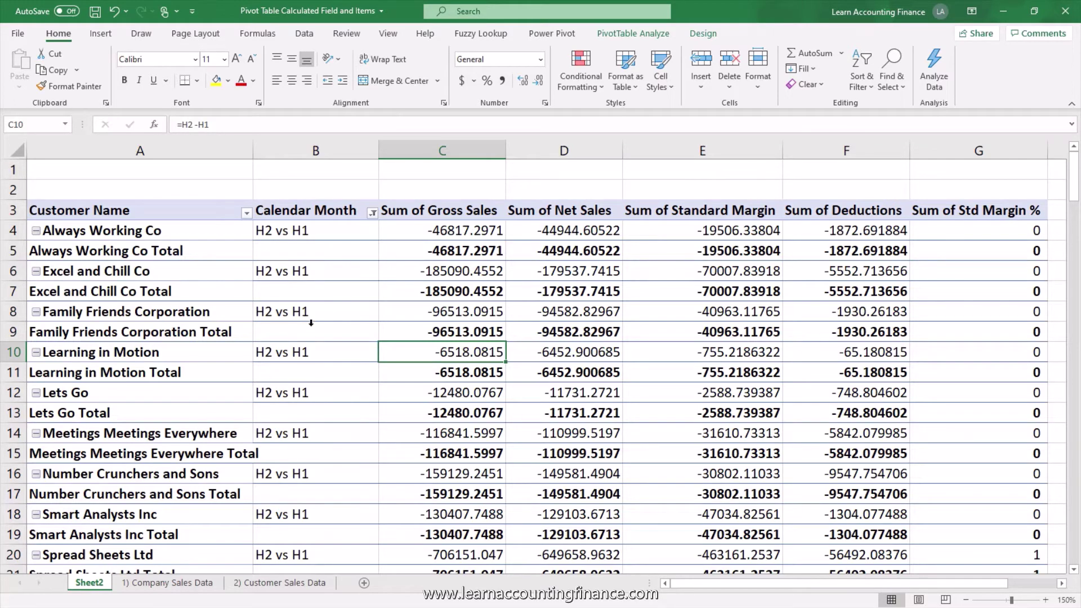
Hide the customer subtotal rows with Do Not Show Subtotals
{"action": "left_click", "coordinate": [184, 293]}
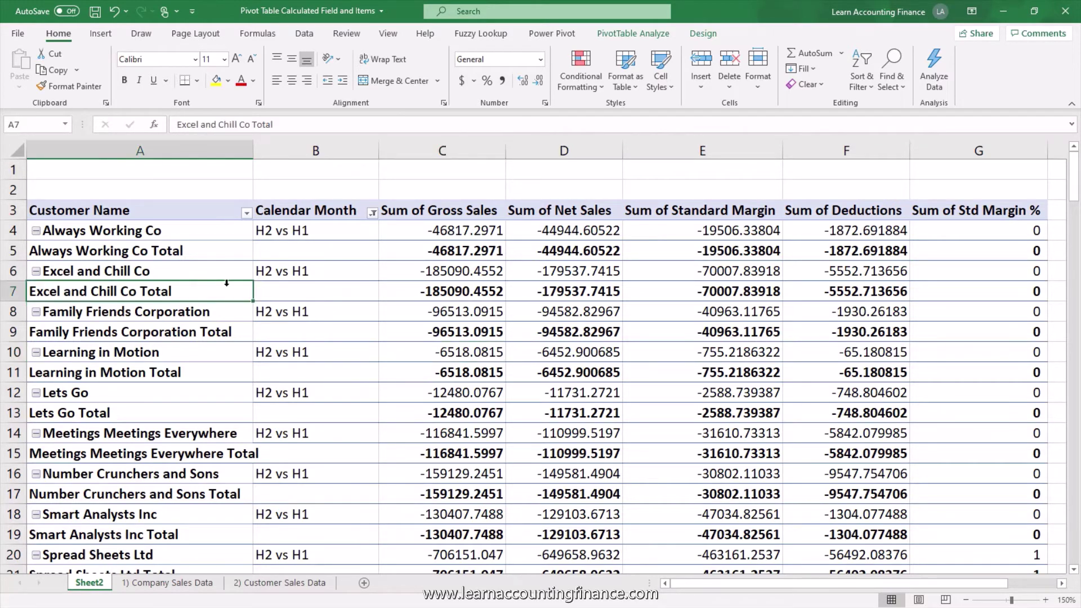
{"action": "left_click", "coordinate": [698, 32]}
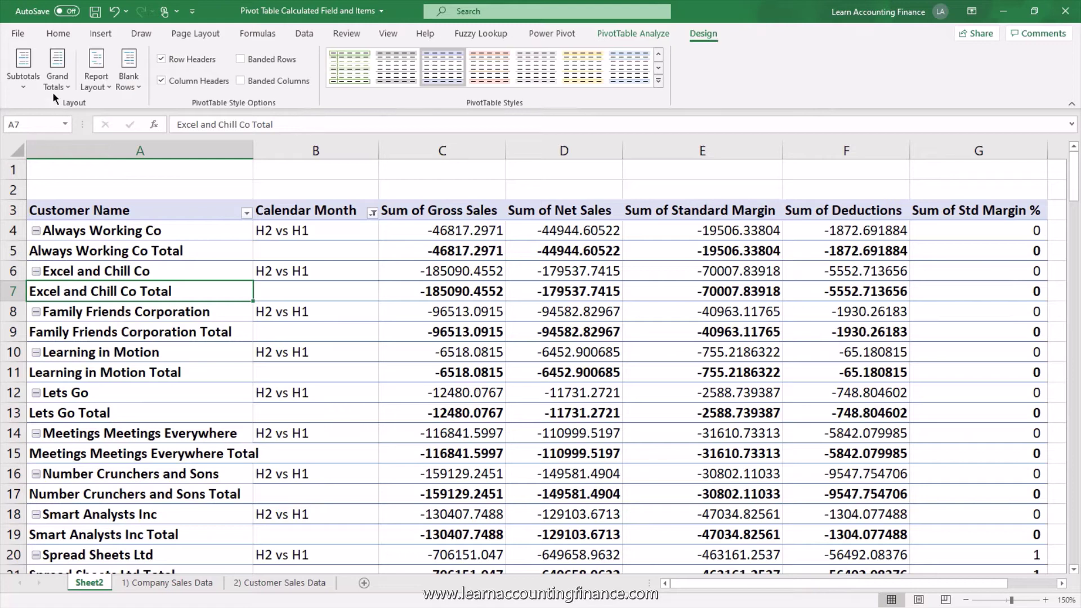
{"action": "left_click", "coordinate": [27, 89]}
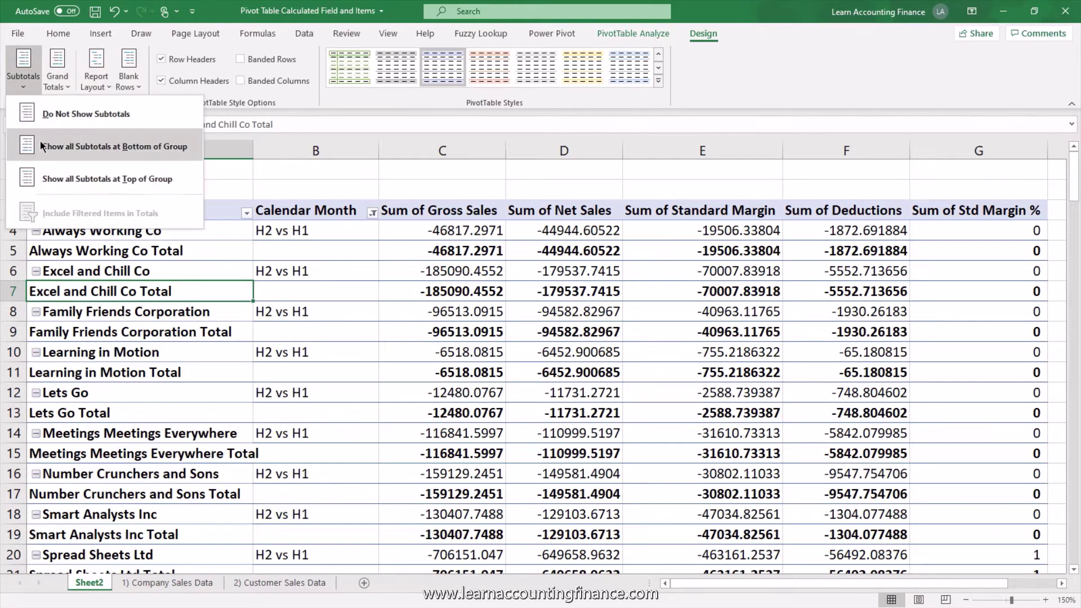
{"action": "left_click", "coordinate": [85, 115]}
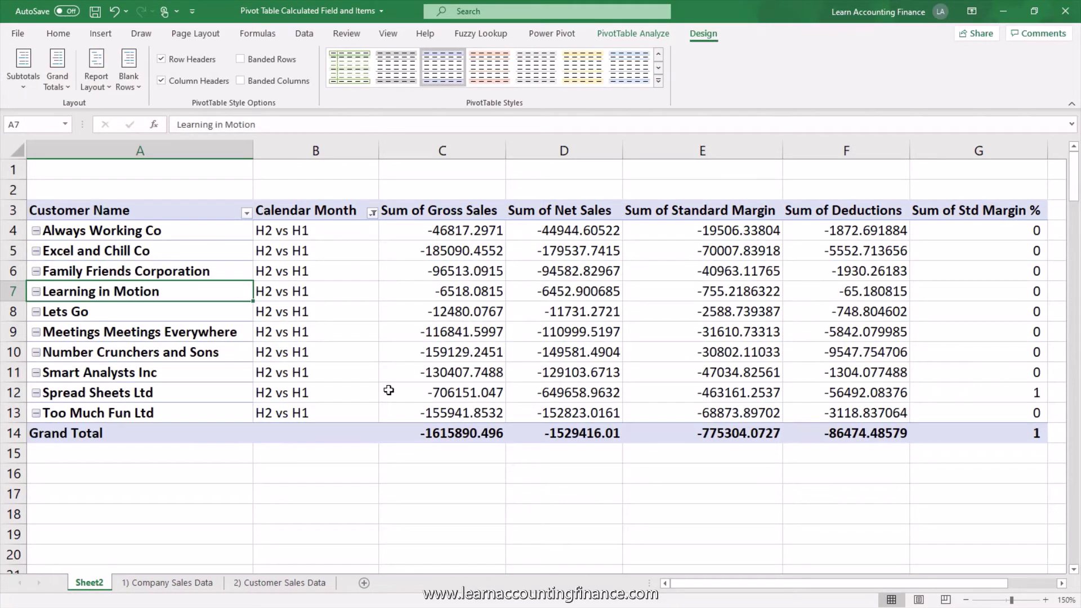
Review the H2 vs H1 values, including the -1615890.496 Gross Sales grand total
{"action": "left_click_drag", "start_coordinate": [313, 230], "coordinate": [313, 414]}
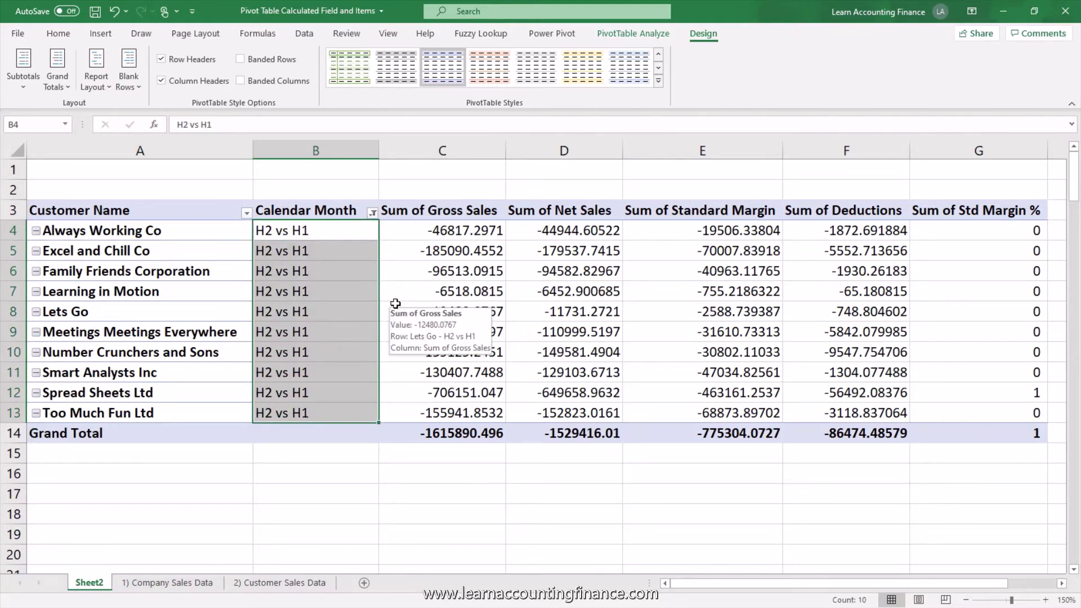
{"action": "left_click_drag", "start_coordinate": [444, 231], "coordinate": [449, 417]}
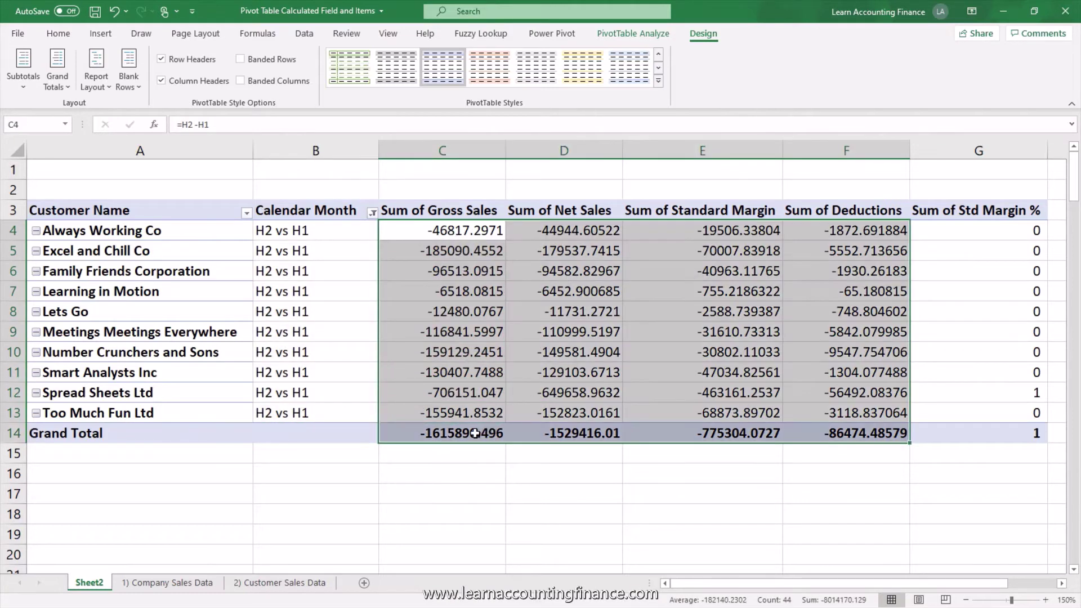
{"action": "left_click", "coordinate": [473, 434]}
{"action": "key", "text": "Up"}
{"action": "key", "text": "Up"}
{"action": "key", "text": "Up"}
{"action": "key", "text": "Up"}
{"action": "key", "text": "Up"}
{"action": "key", "text": "Up"}
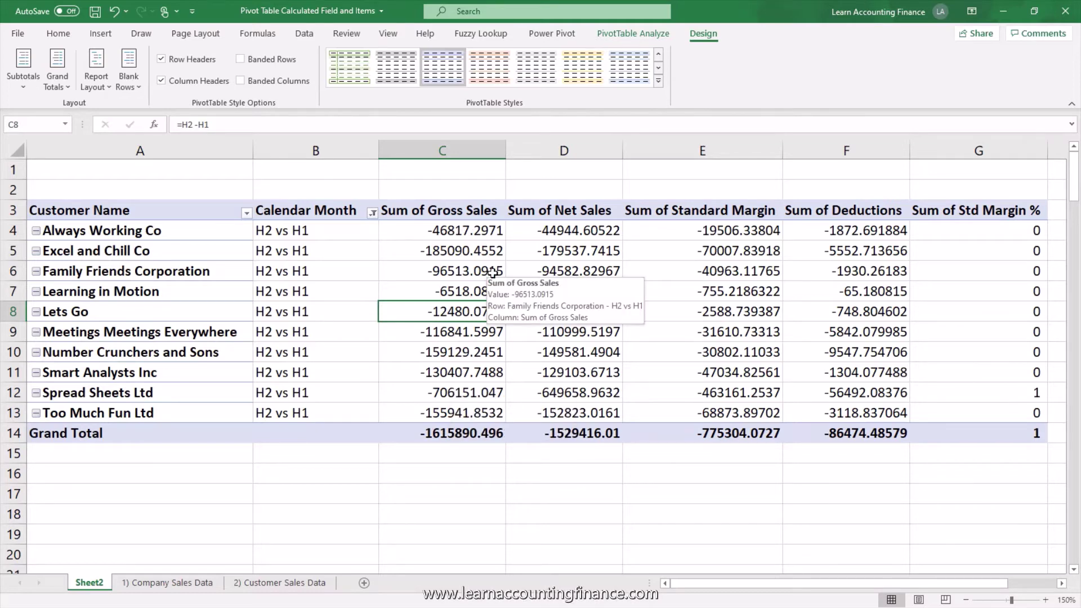
{"action": "left_click_drag", "start_coordinate": [495, 230], "coordinate": [894, 446]}
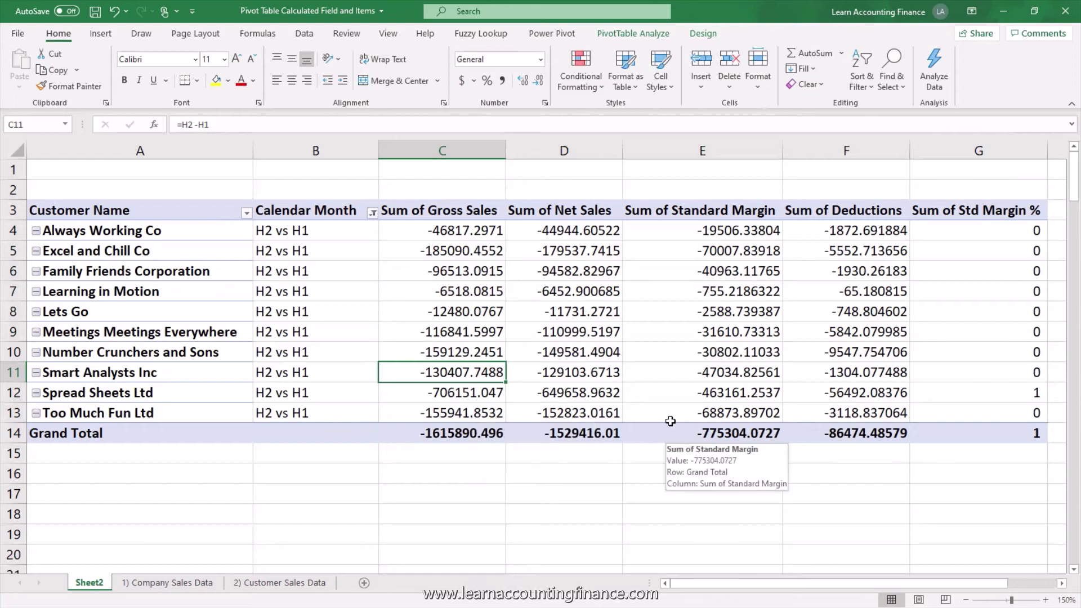
Set the Gross Sales value field's number format to Currency with two decimals
{"action": "right_click", "coordinate": [472, 410]}
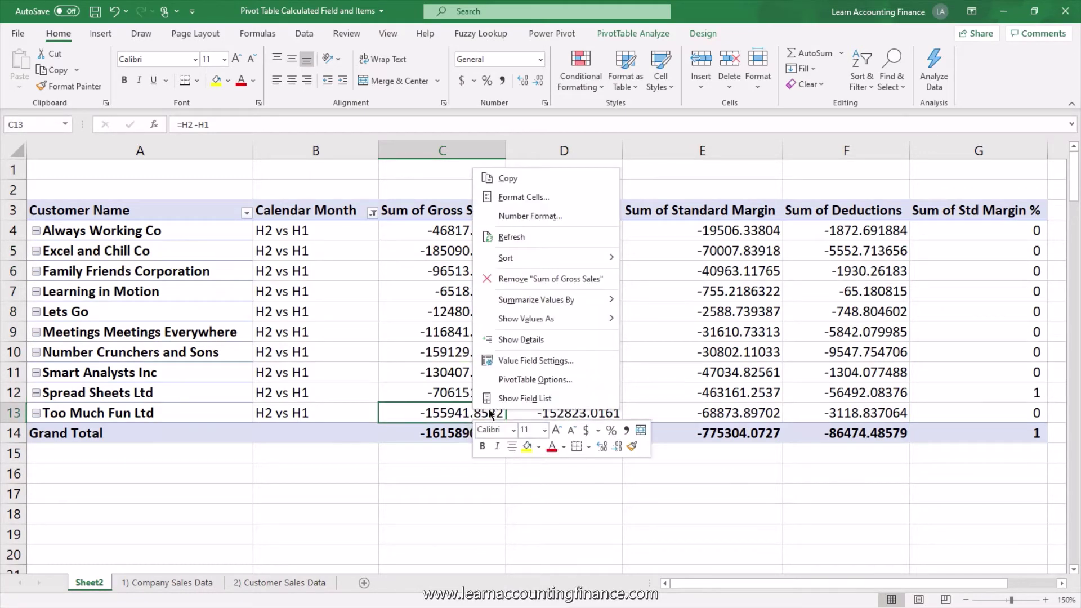
{"action": "left_click", "coordinate": [565, 362]}
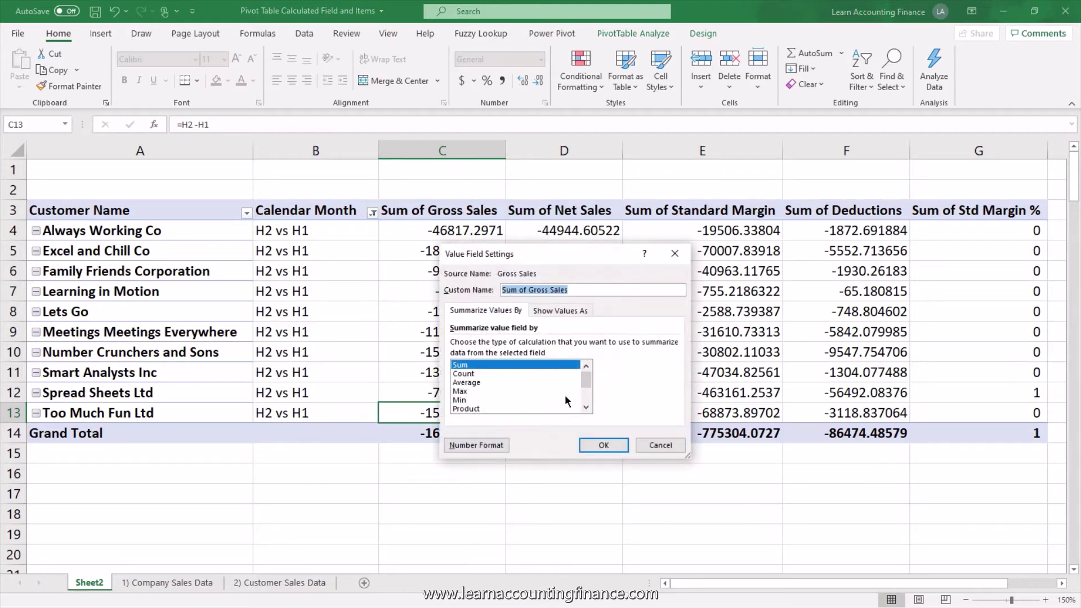
{"action": "left_click", "coordinate": [490, 444]}
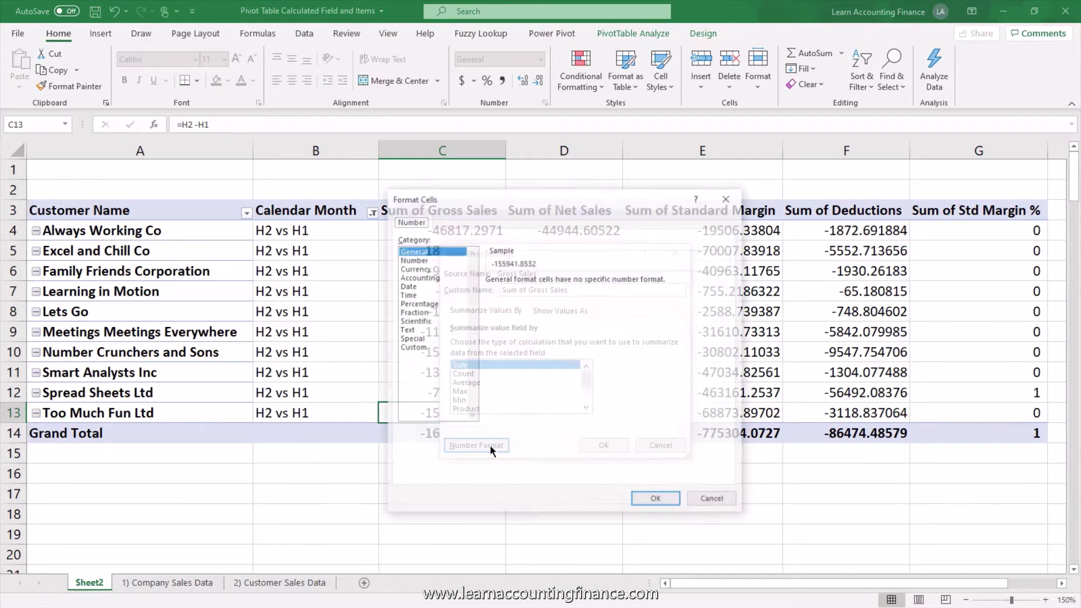
{"action": "left_click", "coordinate": [427, 269]}
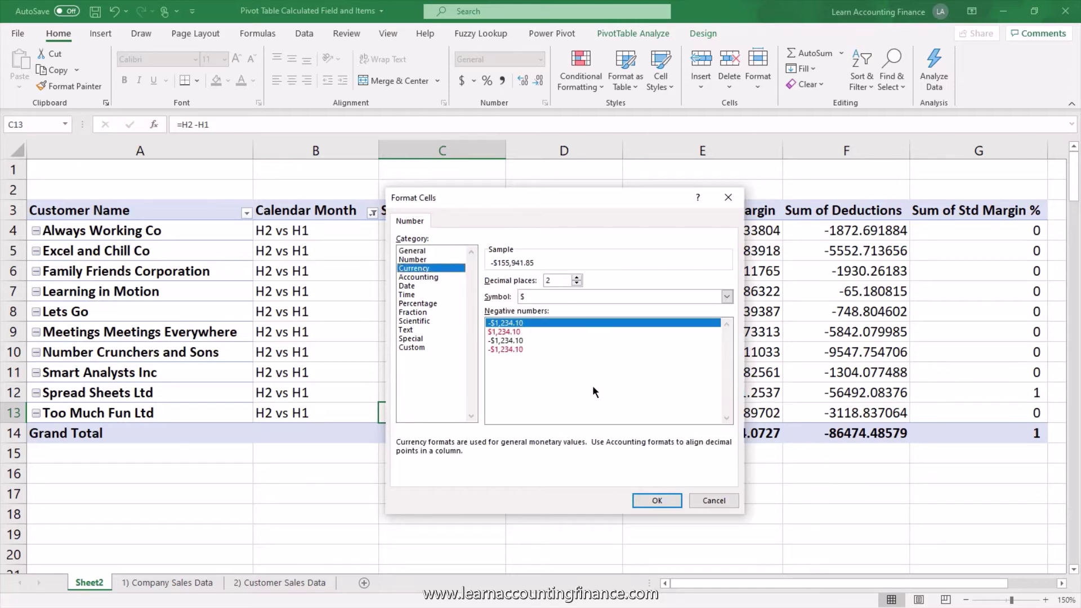
{"action": "left_click", "coordinate": [672, 505]}
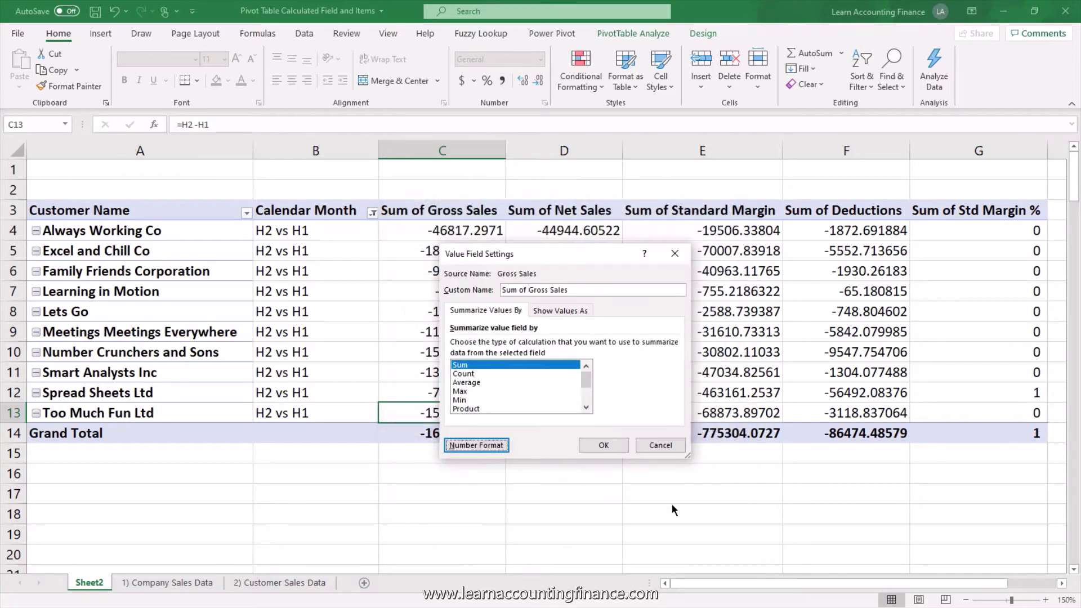
{"action": "left_click", "coordinate": [603, 445]}
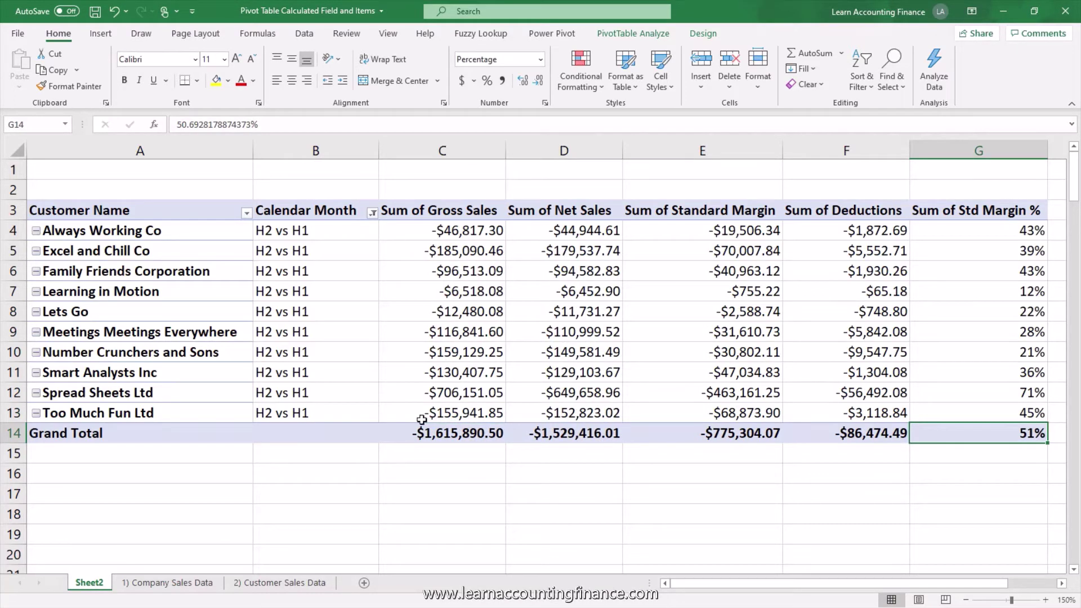
{"action": "mouse_move", "coordinate": [1015, 400]}
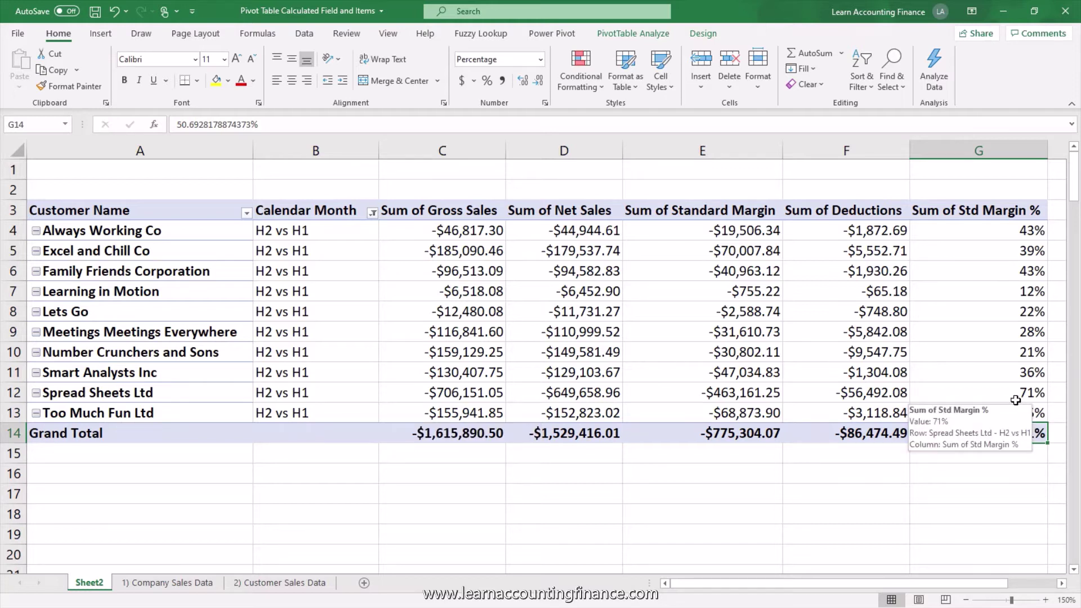
{"action": "left_click", "coordinate": [372, 212]}
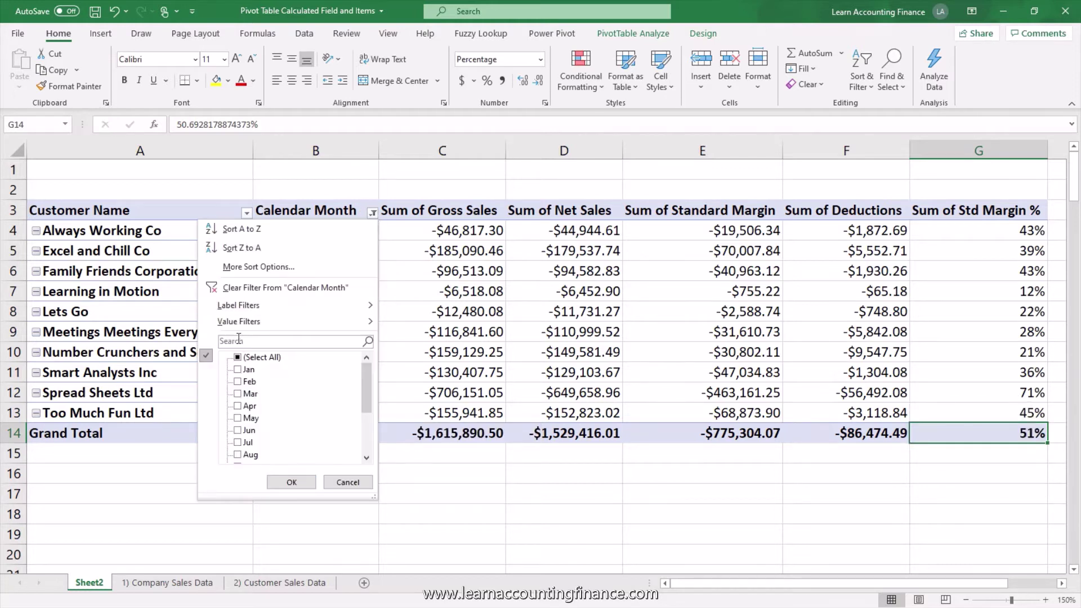
{"action": "left_click", "coordinate": [237, 357]}
{"action": "left_click", "coordinate": [292, 479]}
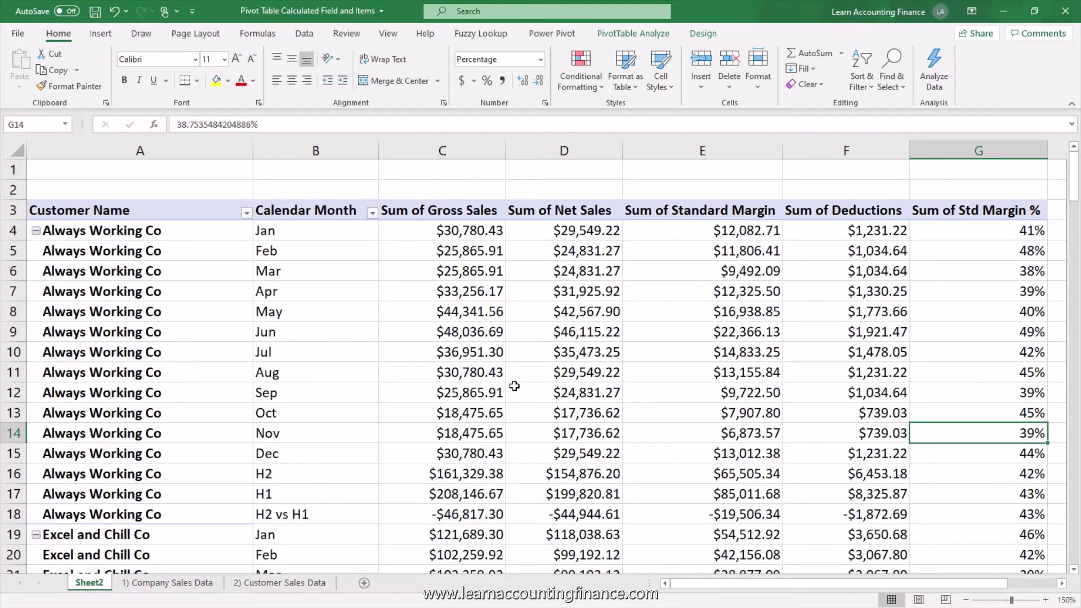
{"action": "left_click", "coordinate": [372, 212]}
{"action": "left_click", "coordinate": [237, 357]}
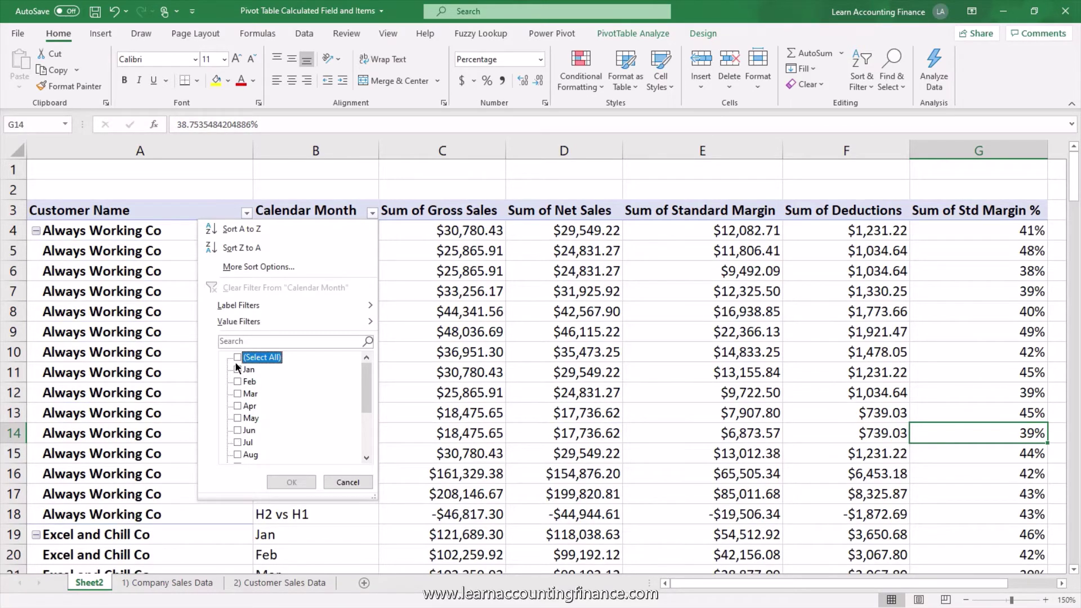
{"action": "scroll", "coordinate": [369, 379], "scroll_direction": "down", "scroll_amount": 3}
{"action": "left_click", "coordinate": [237, 454]}
{"action": "left_click", "coordinate": [292, 482]}
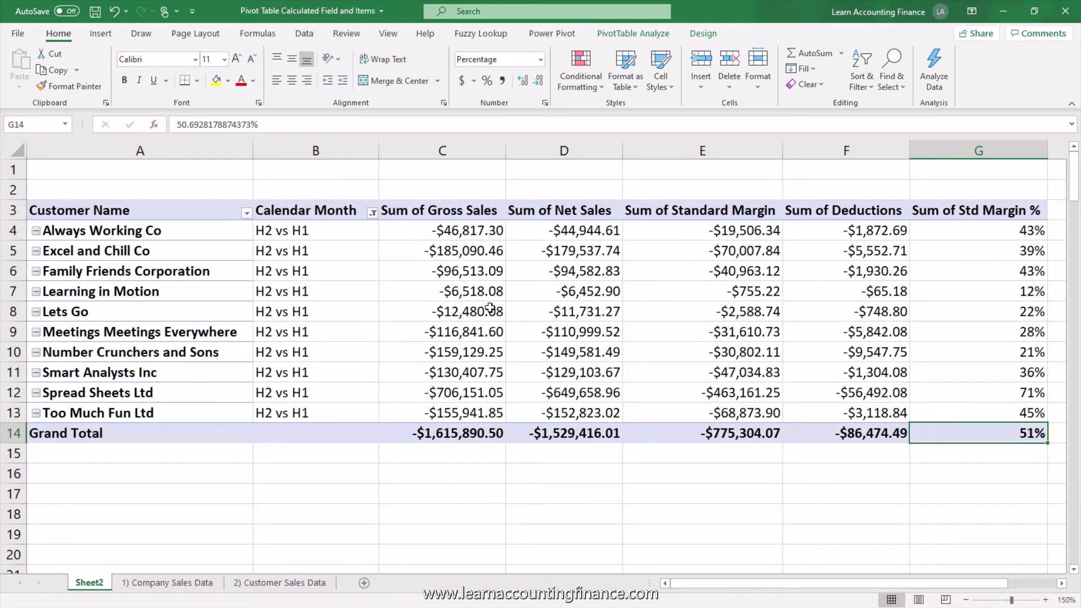
{"action": "mouse_move", "coordinate": [483, 336]}
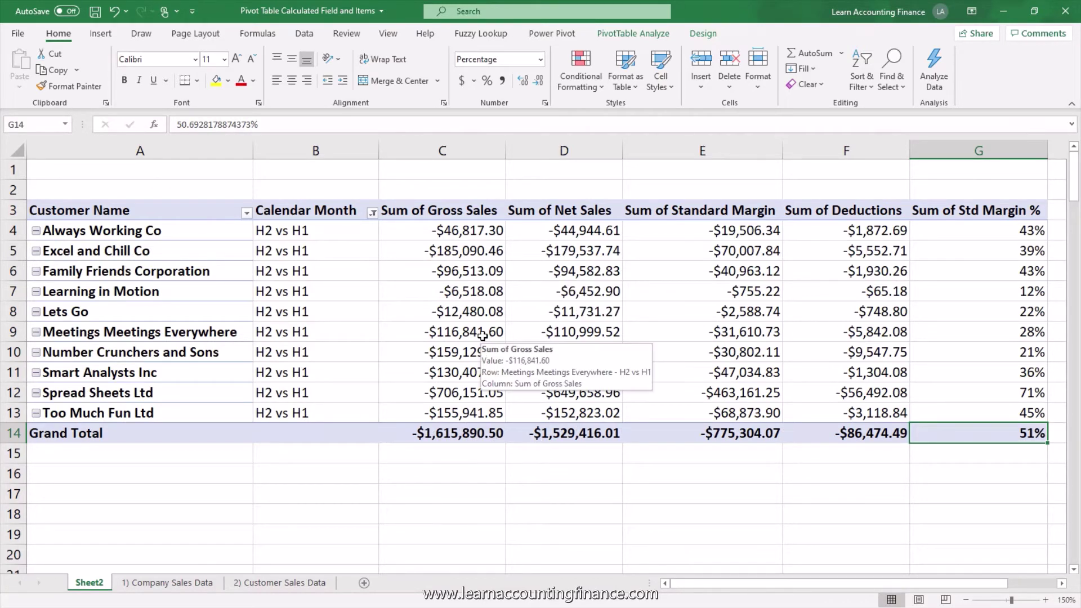
{"action": "mouse_move", "coordinate": [660, 302]}
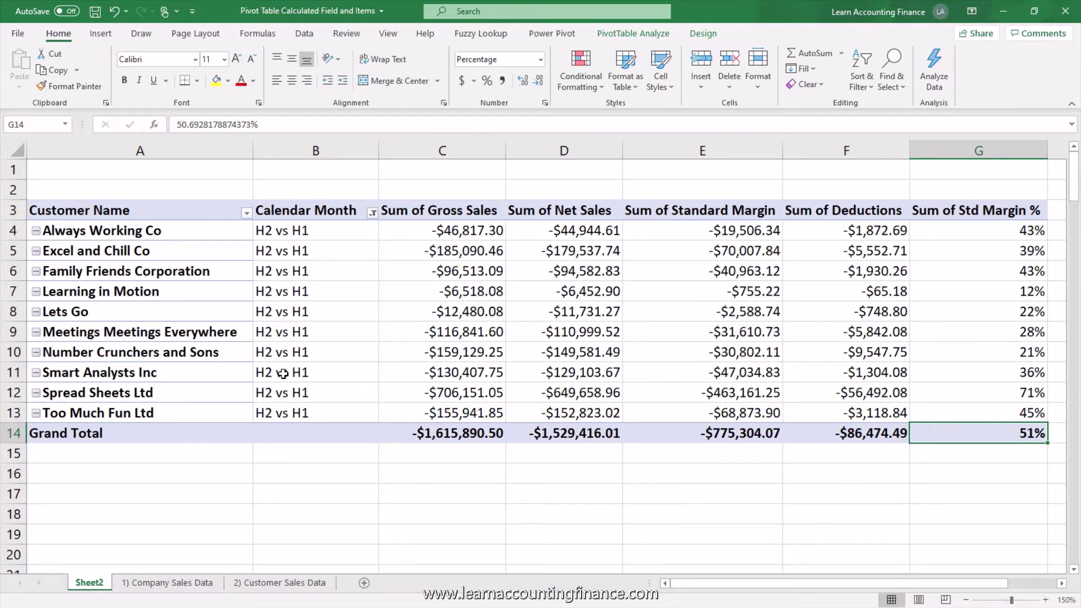
{"action": "left_click", "coordinate": [312, 344]}
{"action": "left_click", "coordinate": [315, 358]}
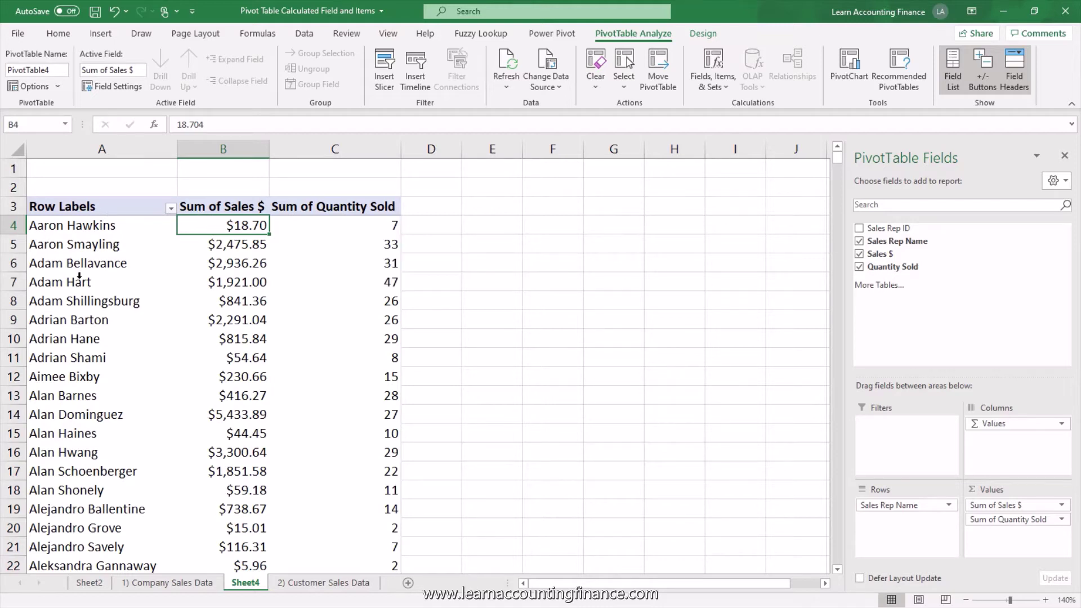
{"action": "left_click", "coordinate": [72, 230]}
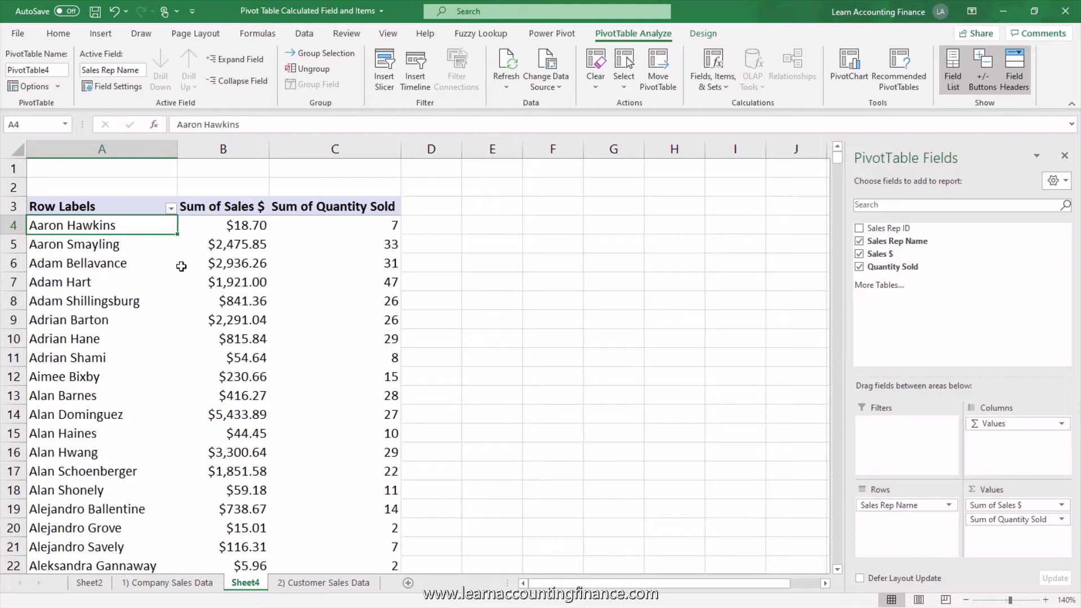
{"action": "left_click", "coordinate": [241, 228]}
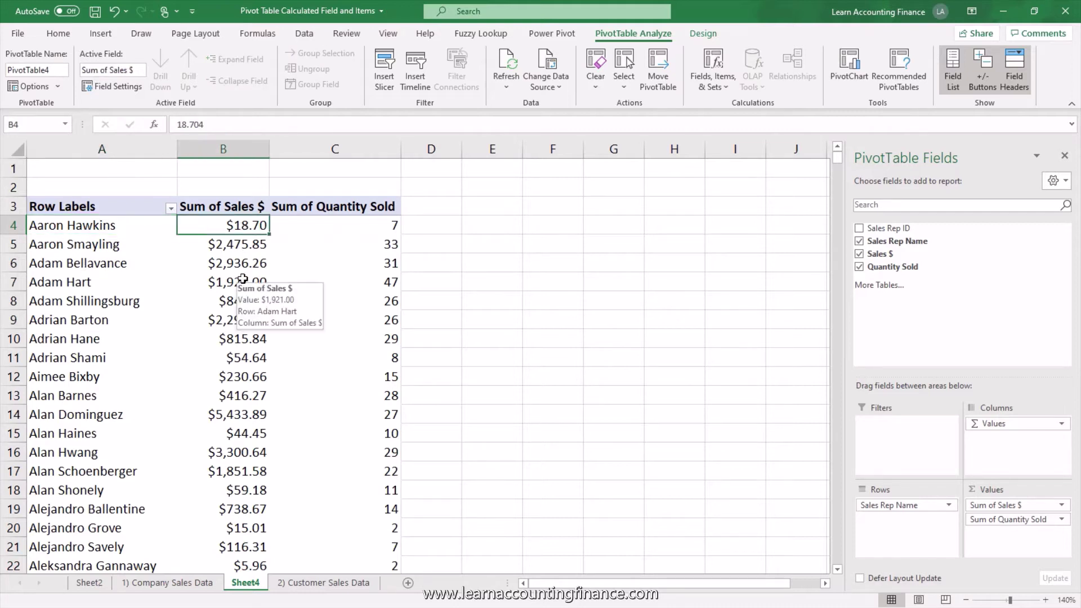
{"action": "left_click_drag", "start_coordinate": [341, 228], "coordinate": [345, 280]}
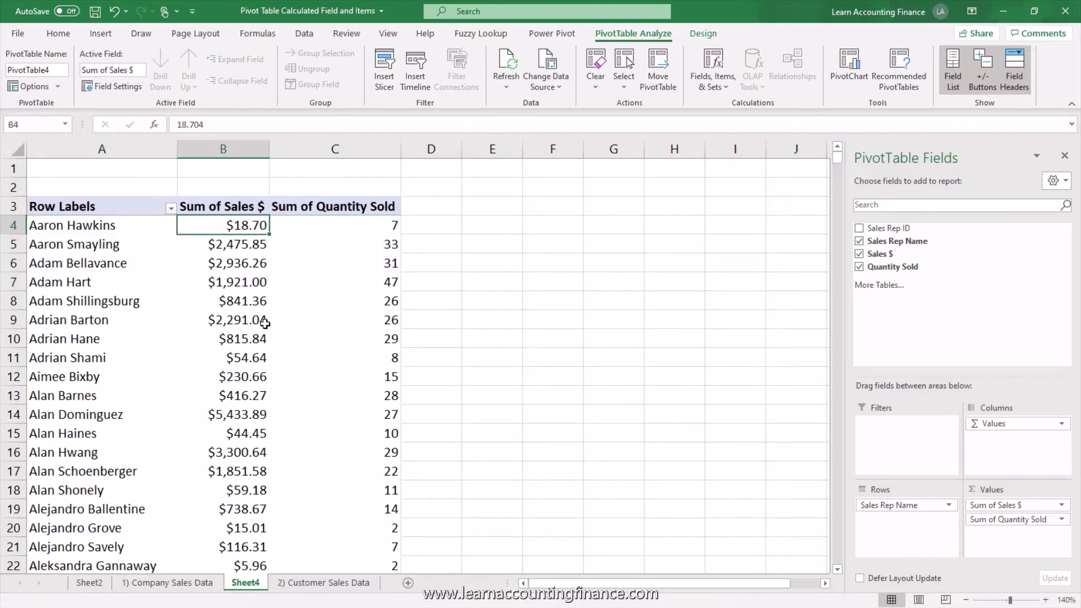
{"action": "mouse_move", "coordinate": [265, 323]}
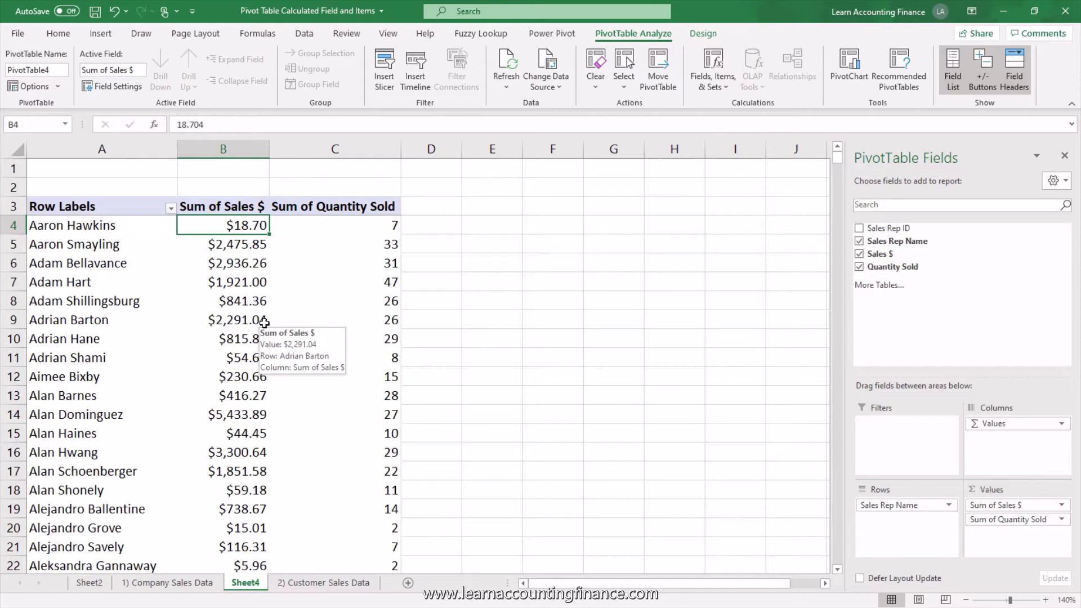
{"action": "left_click", "coordinate": [224, 245]}
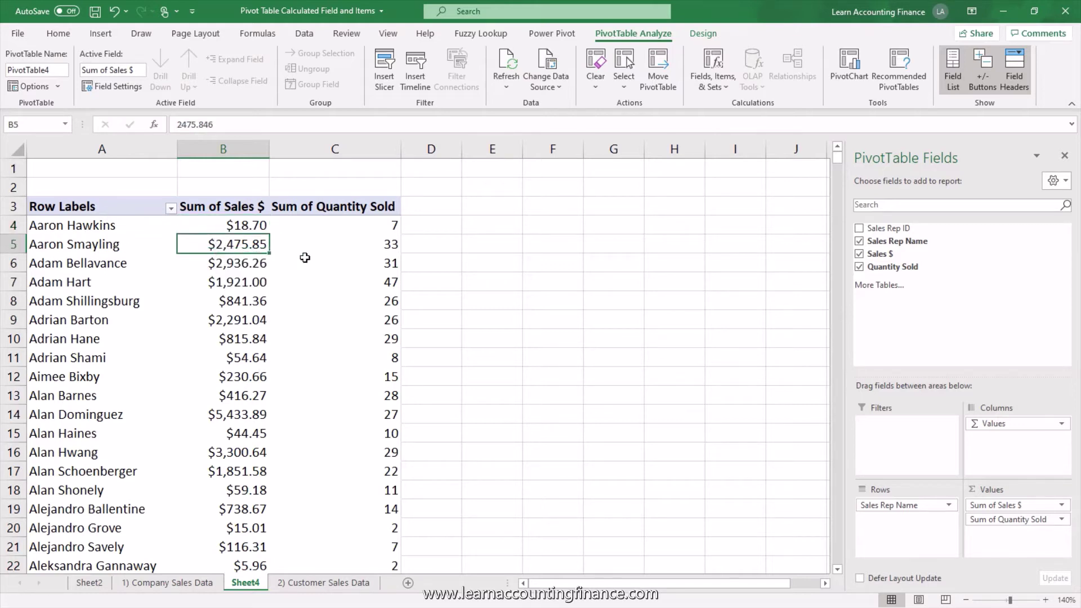
Create the Commission % calculated field =IF('Sales $'>2000,3%,0) and check the second rep's 0.03
{"action": "mouse_move", "coordinate": [308, 263]}
{"action": "left_click", "coordinate": [727, 83]}
{"action": "left_click", "coordinate": [766, 103]}
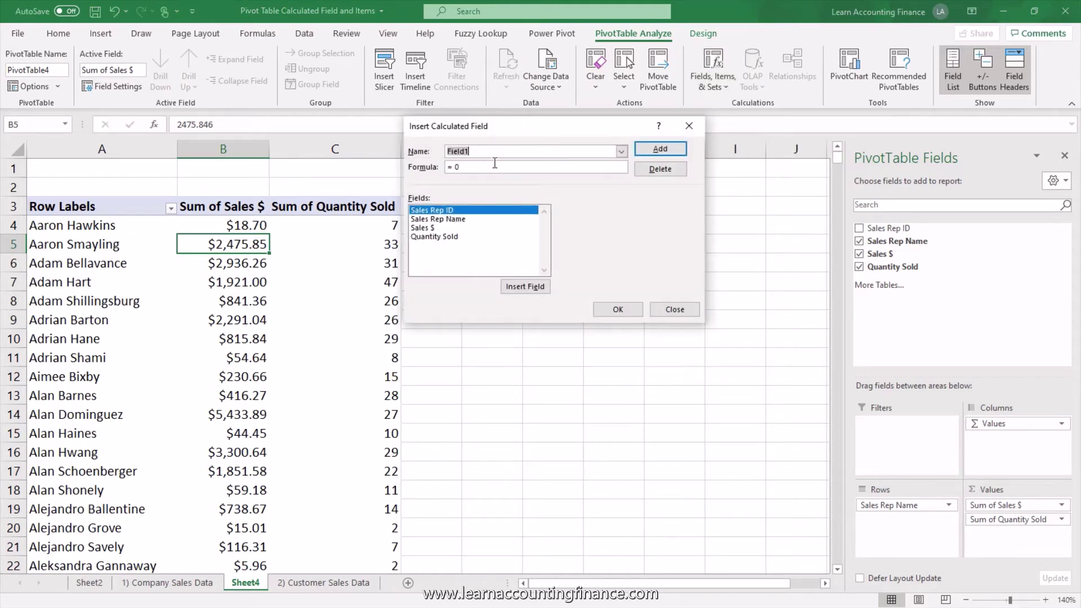
{"action": "type", "text": "Com"}
{"action": "key", "text": "BackSpace"}
{"action": "type", "text": "if("}
{"action": "double_click", "coordinate": [432, 228]}
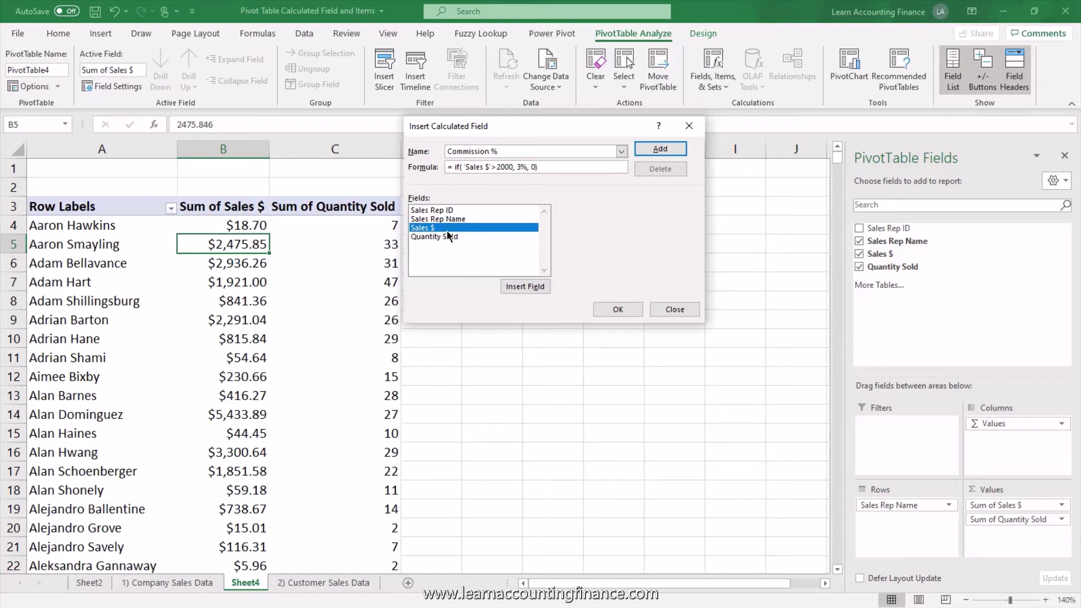
{"action": "left_click", "coordinate": [660, 149]}
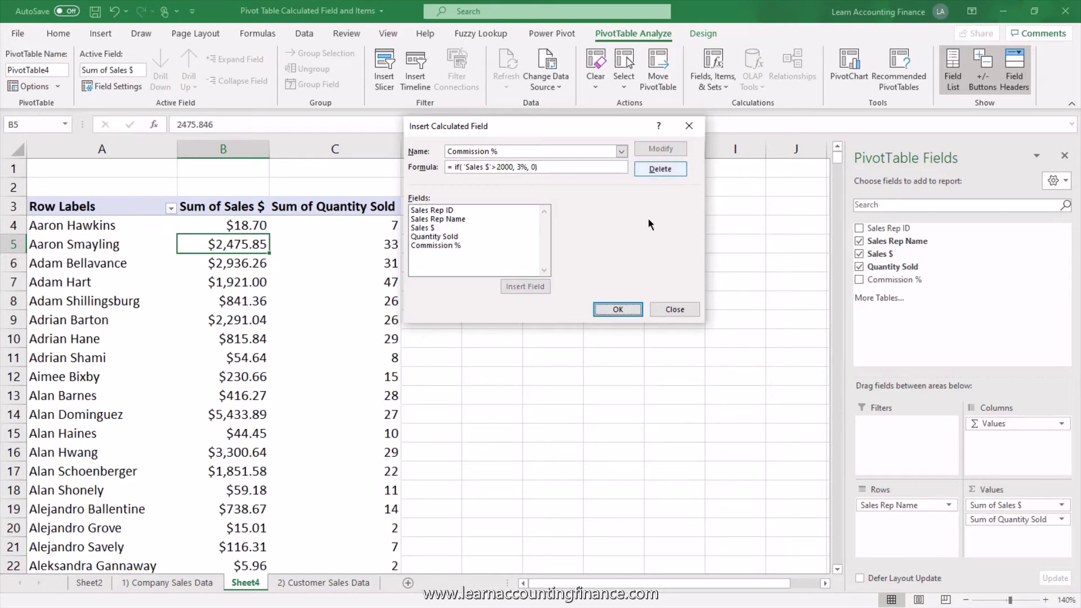
{"action": "left_click", "coordinate": [619, 310]}
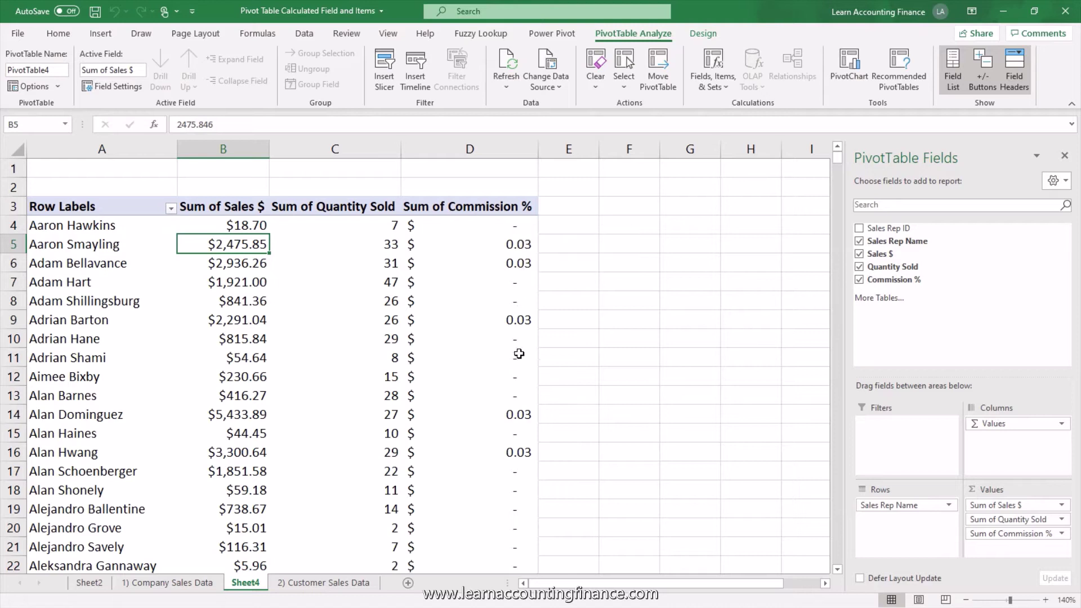
{"action": "mouse_move", "coordinate": [518, 354]}
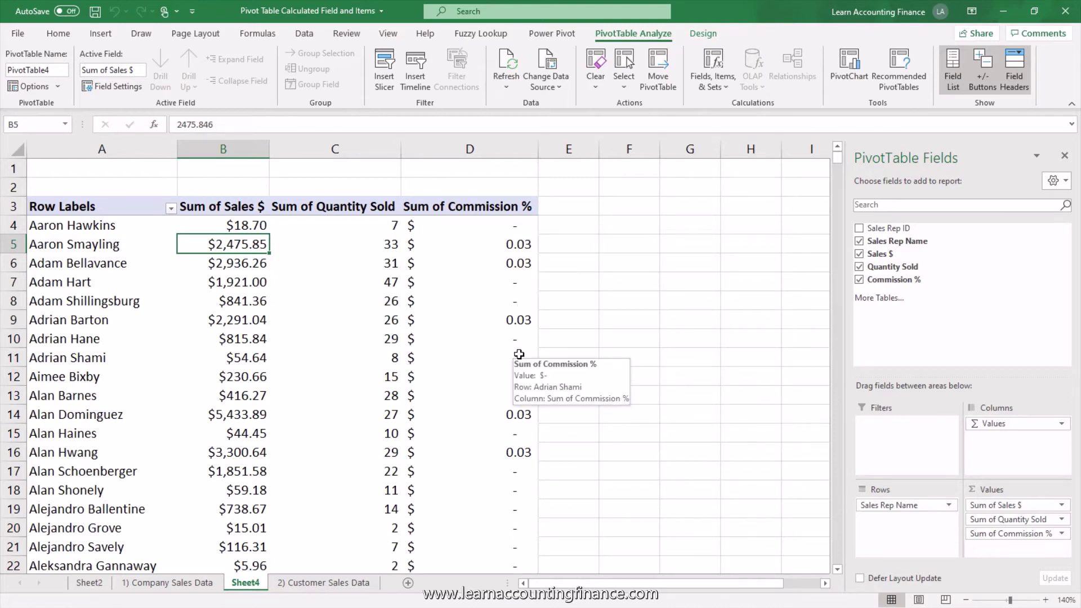
{"action": "left_click", "coordinate": [516, 244]}
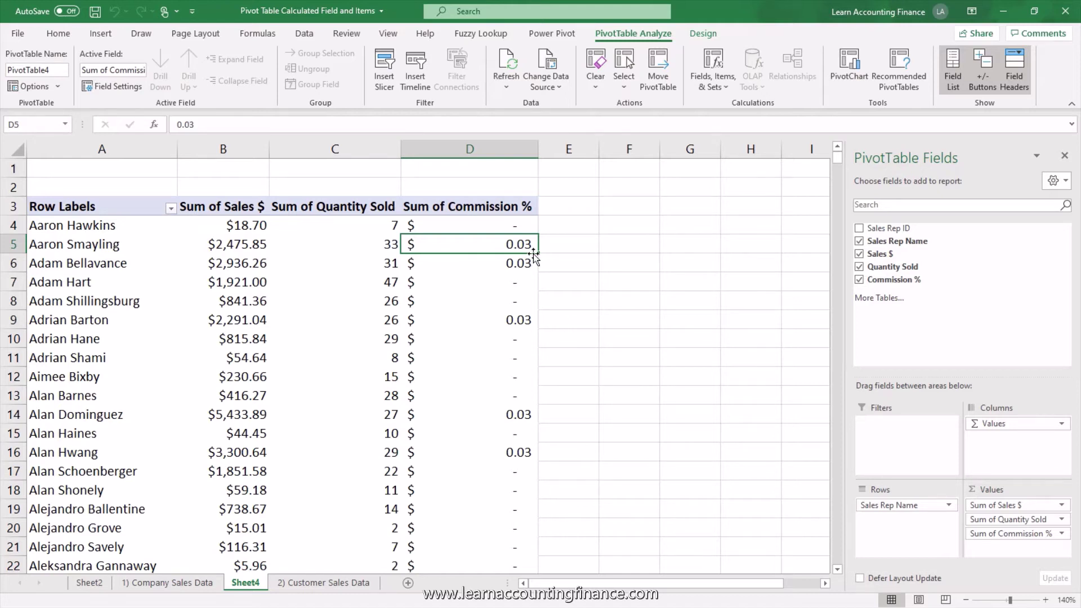
Create the Commission $ calculated field ='Commission %'*'Sales $' and check the $74.28 result
{"action": "left_click", "coordinate": [713, 81]}
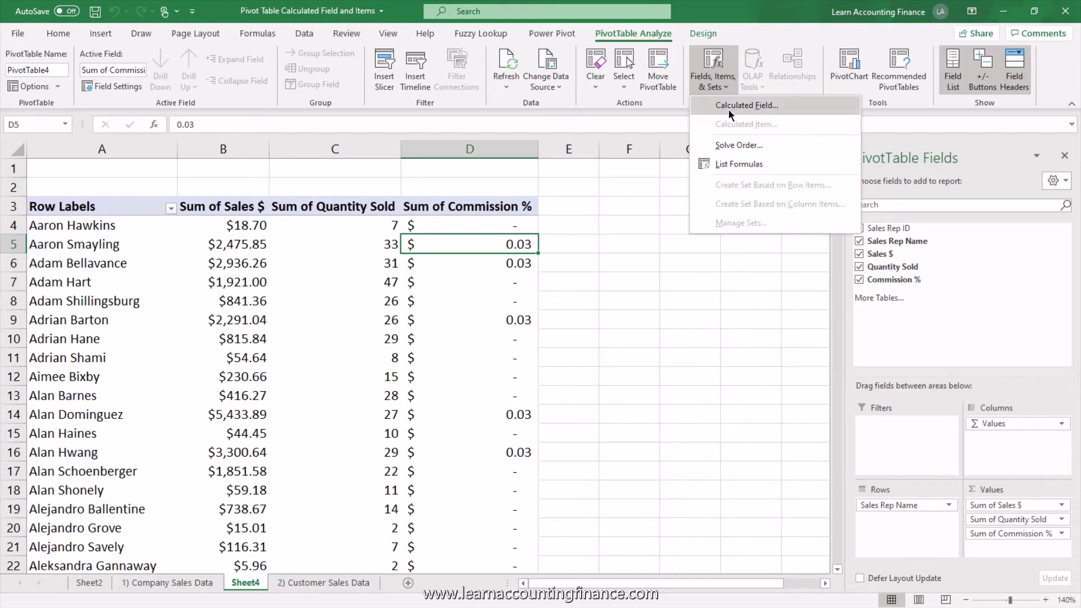
{"action": "left_click", "coordinate": [728, 109]}
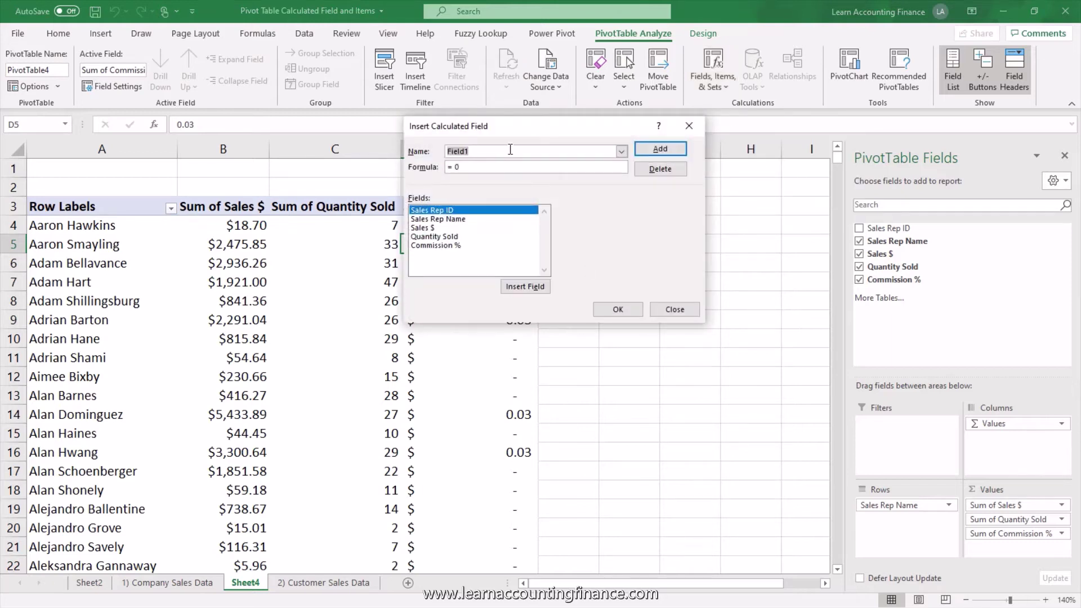
{"action": "type", "text": "Commission $"}
{"action": "double_click", "coordinate": [449, 246]}
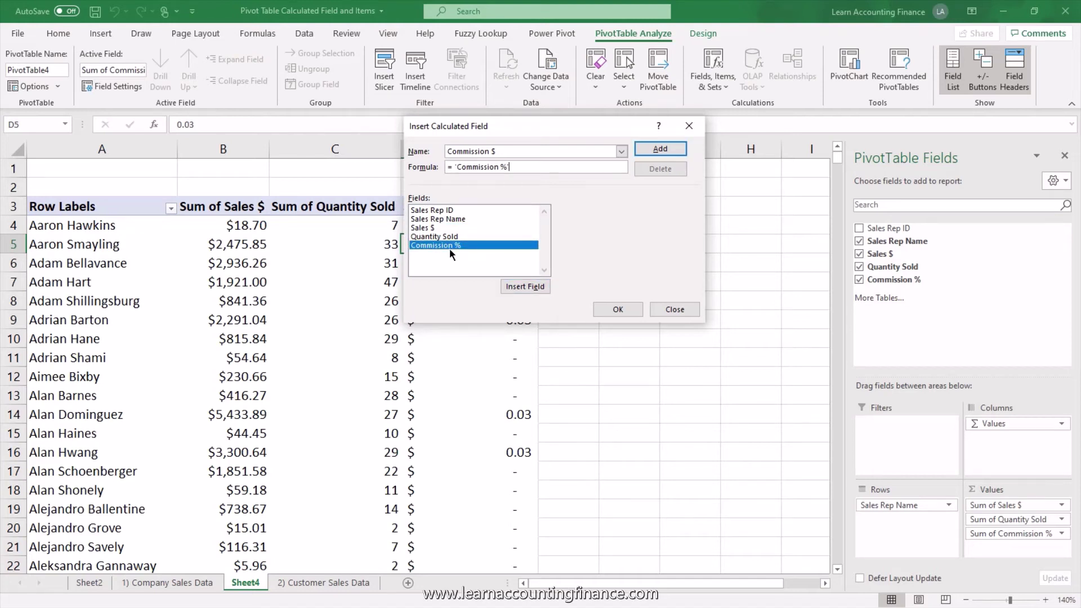
{"action": "type", "text": "*"}
{"action": "double_click", "coordinate": [449, 228]}
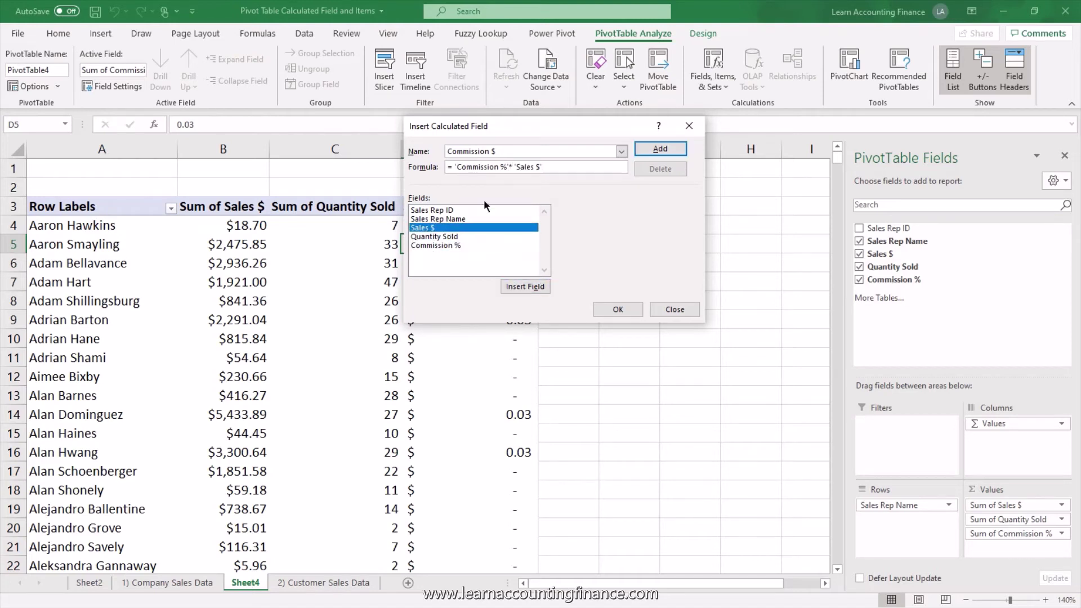
{"action": "left_click", "coordinate": [660, 149]}
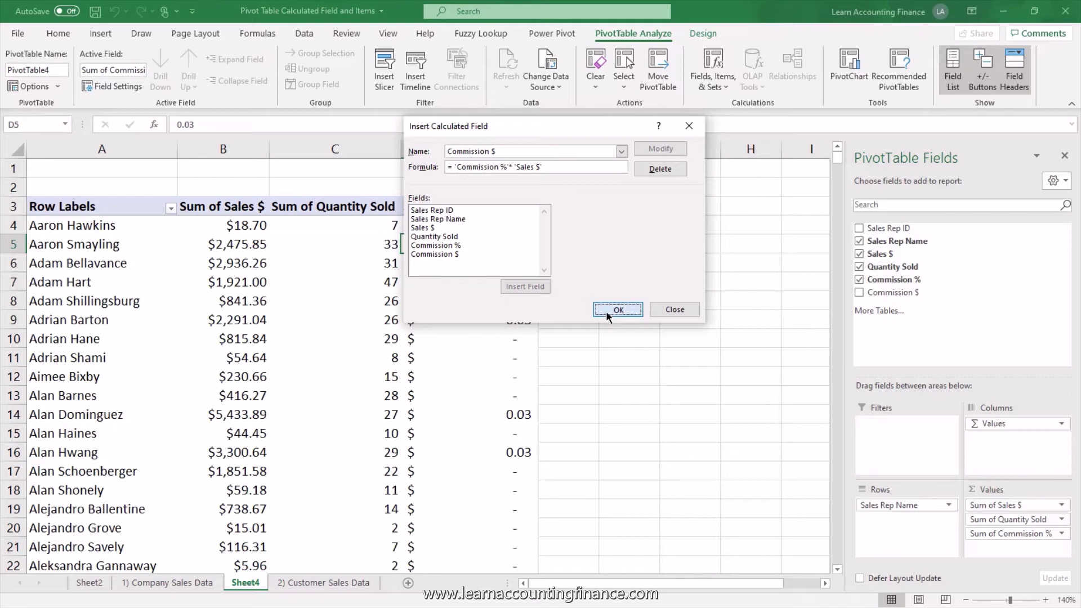
{"action": "left_click", "coordinate": [605, 311]}
{"action": "left_click", "coordinate": [632, 248]}
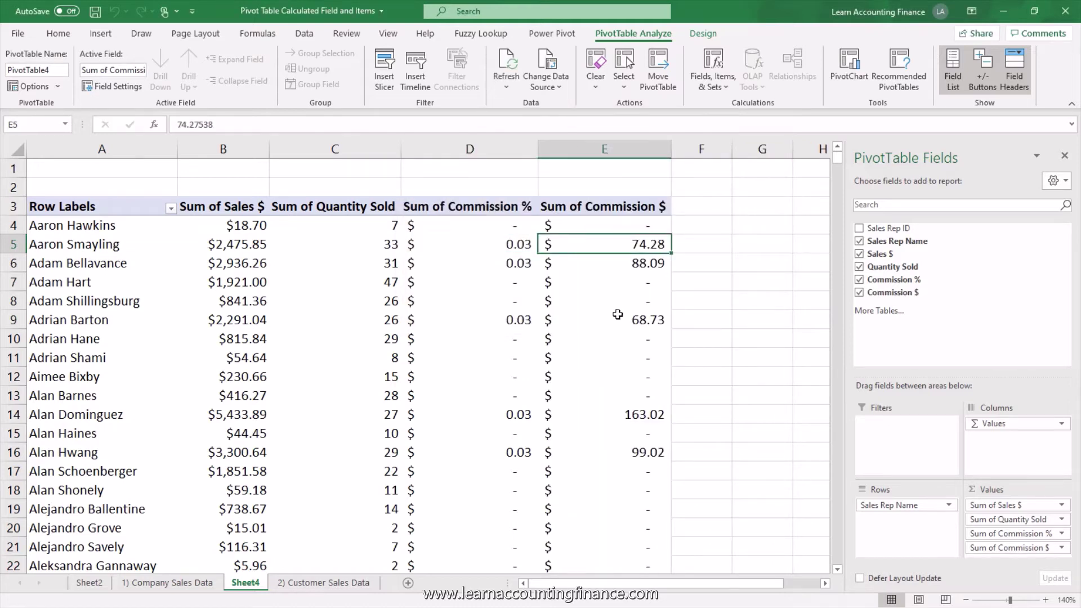
Compare the second rep's sales, commission amount and quantity sold
{"action": "mouse_move", "coordinate": [617, 314]}
{"action": "mouse_move", "coordinate": [636, 244]}
{"action": "mouse_move", "coordinate": [247, 320]}
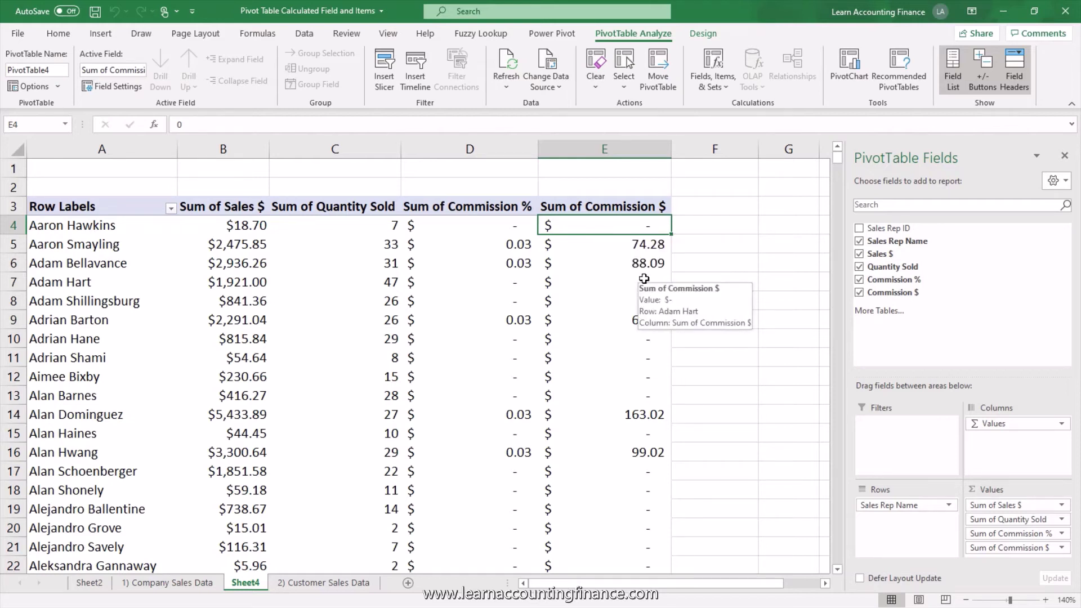
{"action": "left_click", "coordinate": [231, 246]}
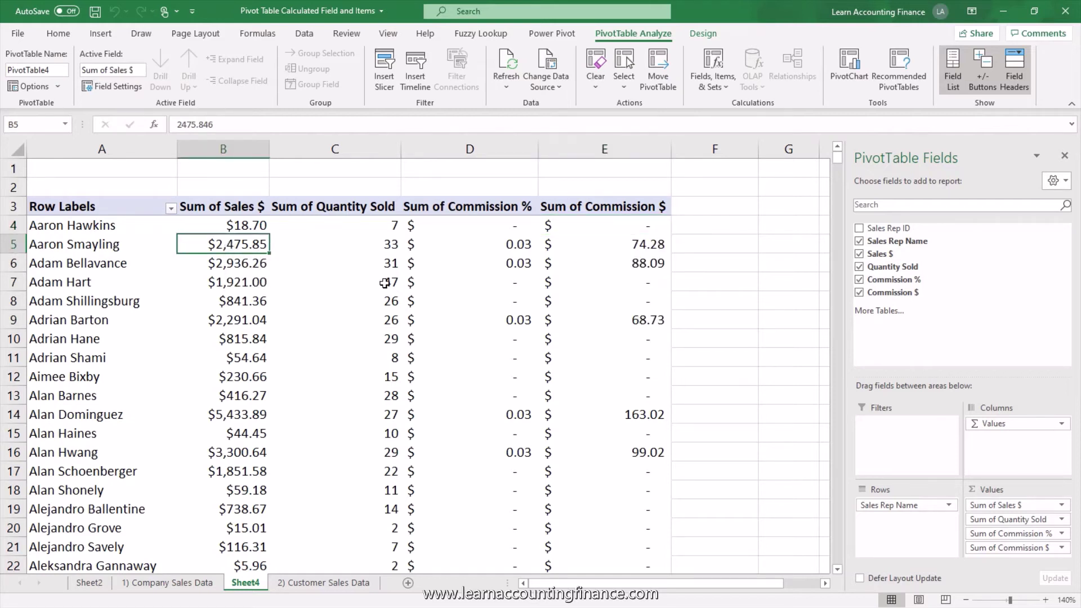
{"action": "left_click", "coordinate": [596, 246]}
{"action": "left_click", "coordinate": [376, 248]}
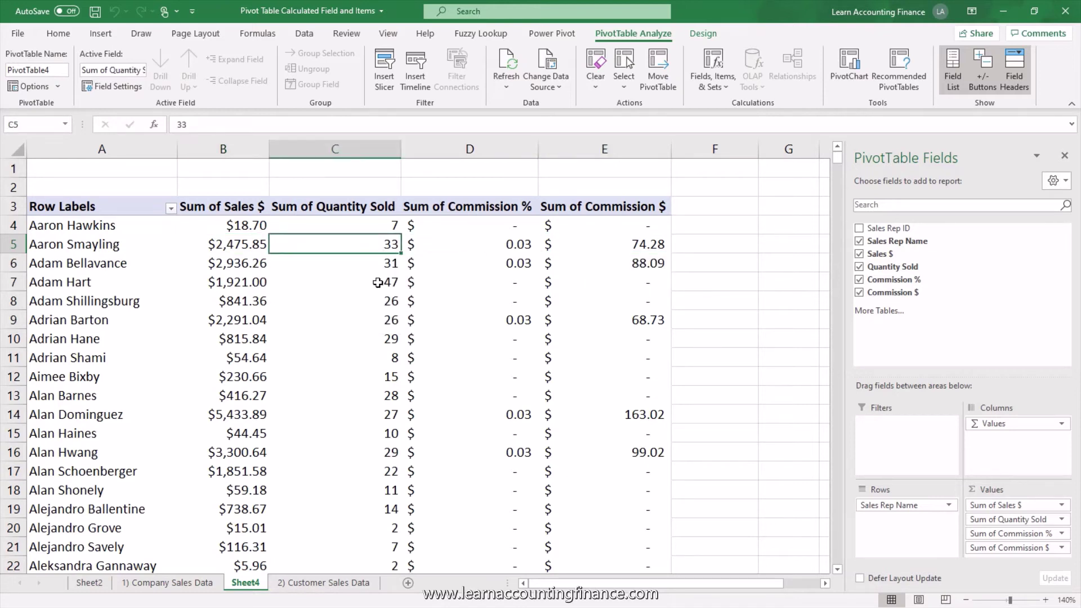
Bring up the PivotTable Analyze Fields, Items & Sets options
{"action": "mouse_move", "coordinate": [377, 282]}
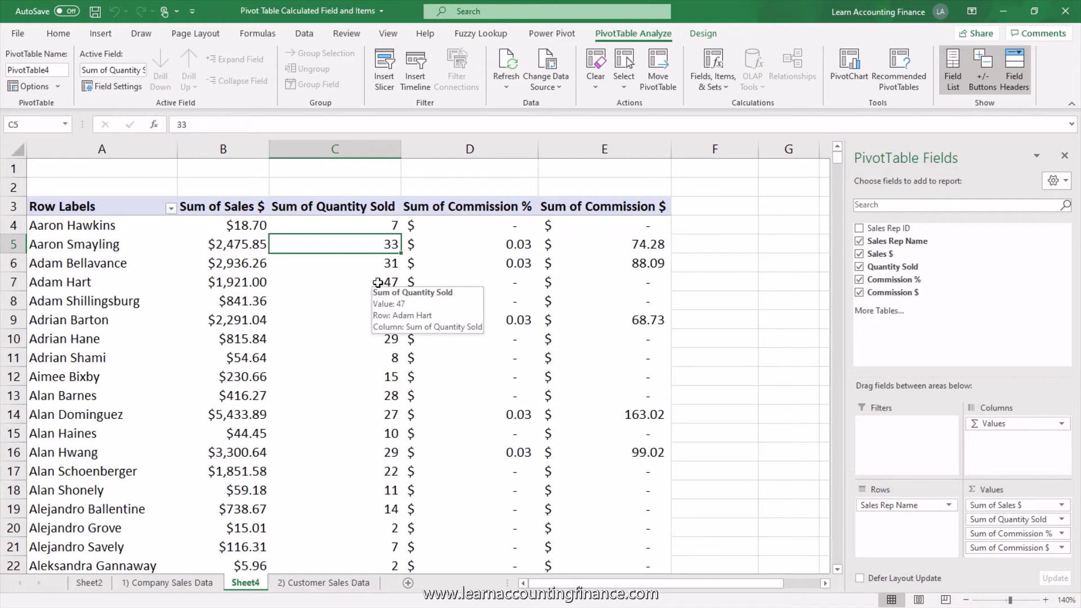
{"action": "mouse_move", "coordinate": [488, 253]}
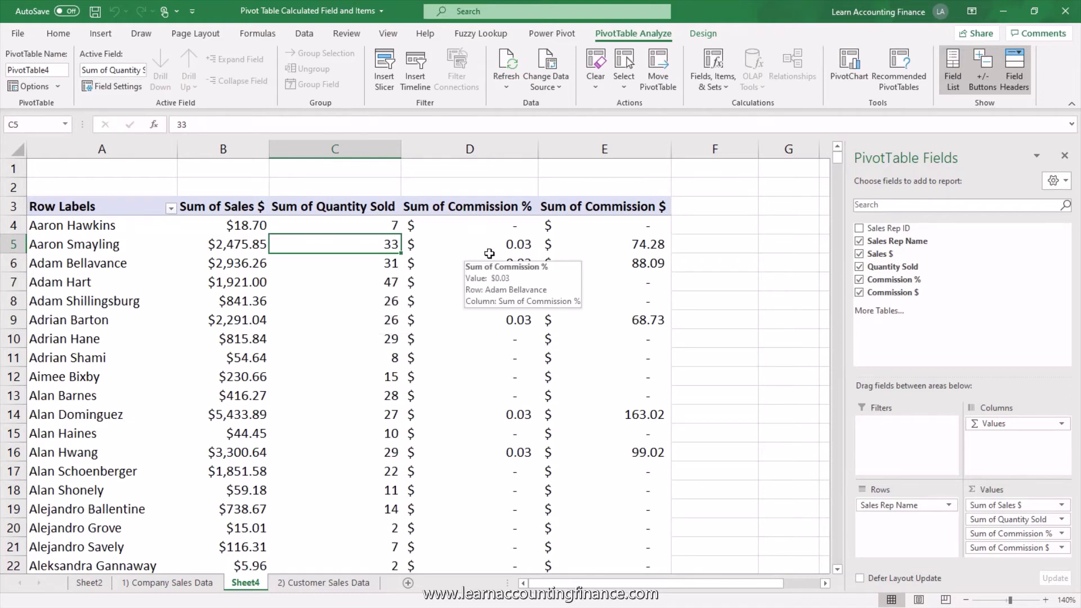
{"action": "mouse_move", "coordinate": [580, 247]}
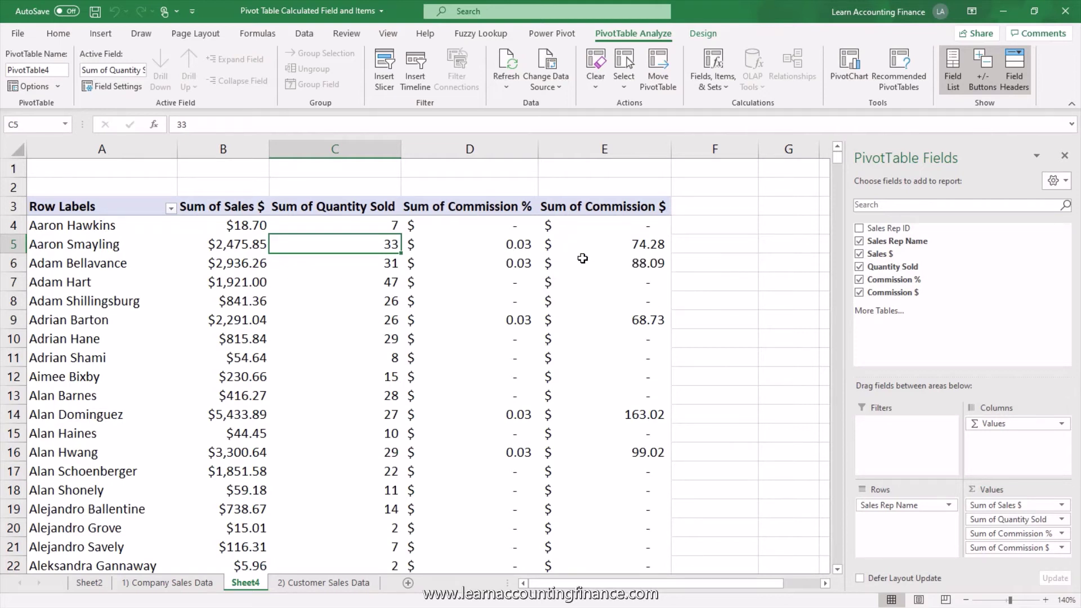
{"action": "left_click", "coordinate": [732, 85]}
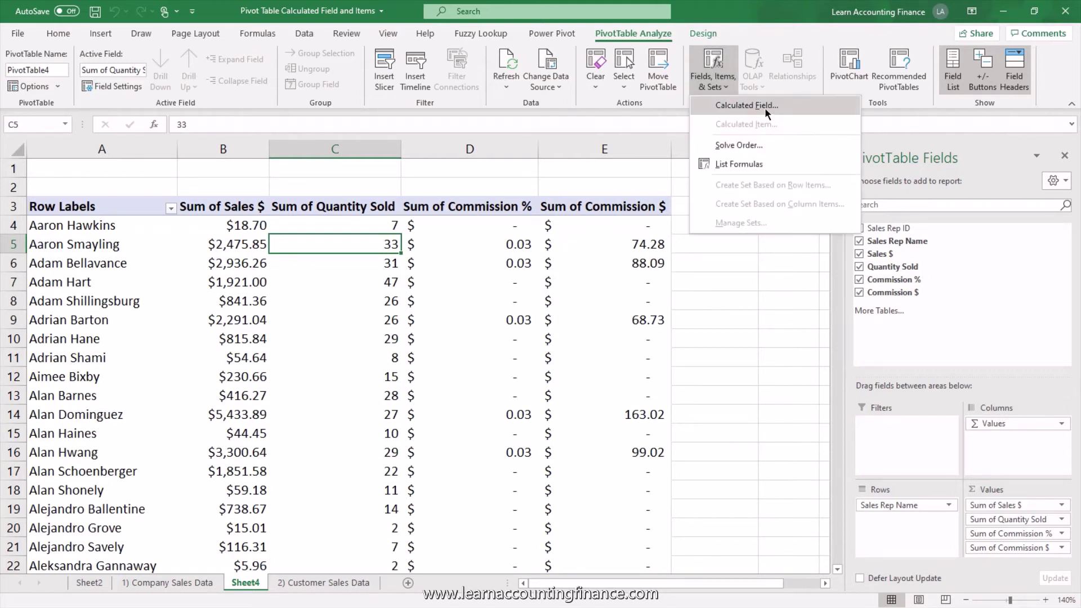
Add calculated field 'Bonus 50' with =IF(AND('Sales $'>2000,'Quantity Sold'>30),50,0) to the pivot
{"action": "left_click", "coordinate": [763, 107]}
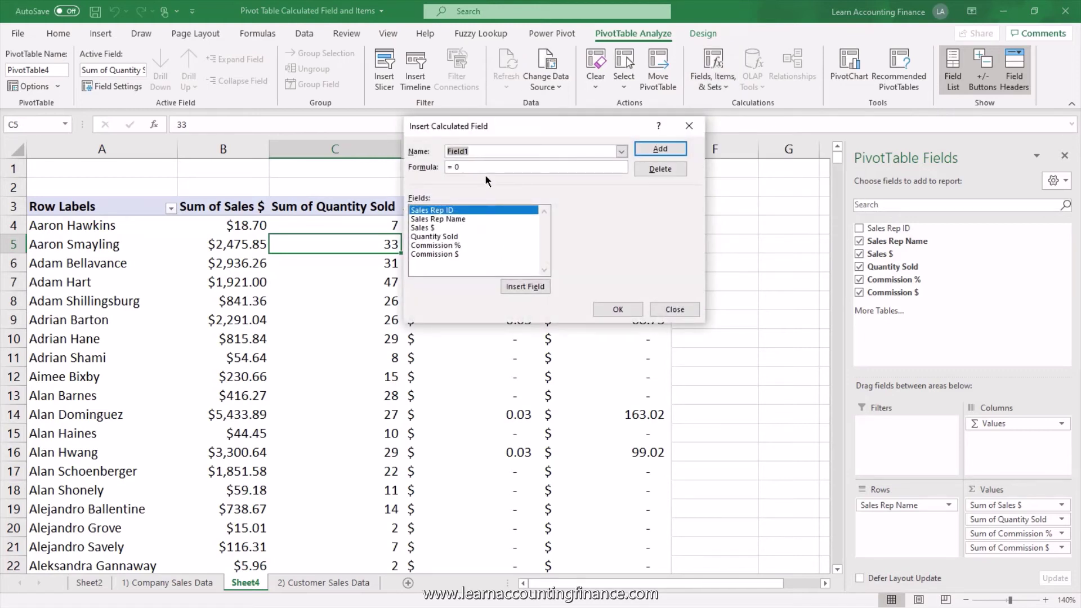
{"action": "type", "text": "Bo"}
{"action": "key", "text": "BackSpace"}
{"action": "type", "text": "if(and"}
{"action": "left_click_drag", "start_coordinate": [451, 126], "coordinate": [573, 124]}
{"action": "type", "text": "( 'Sales $'>2000,"}
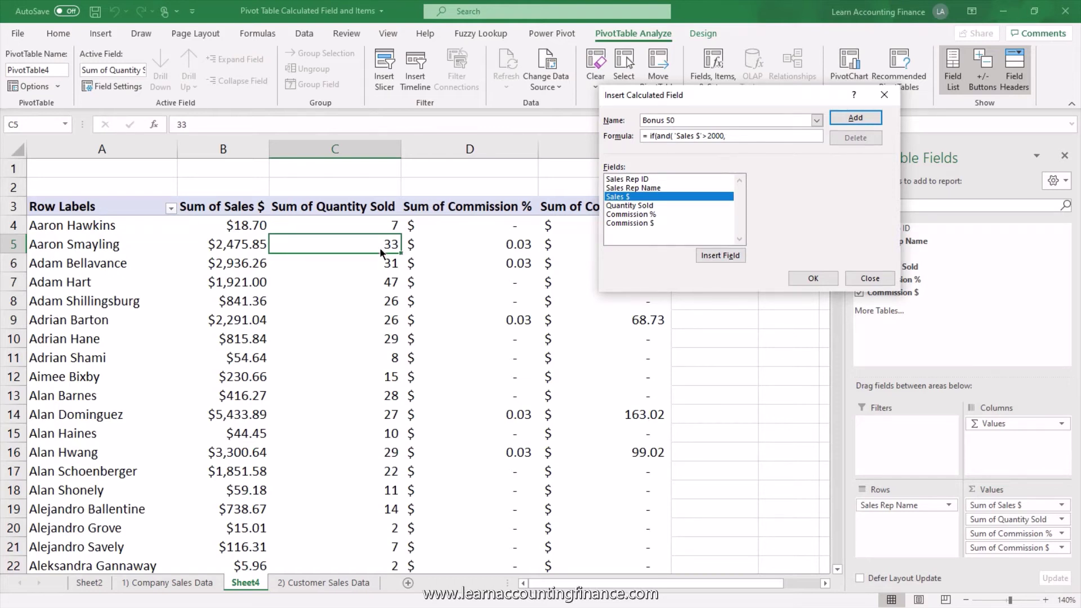
{"action": "double_click", "coordinate": [630, 206]}
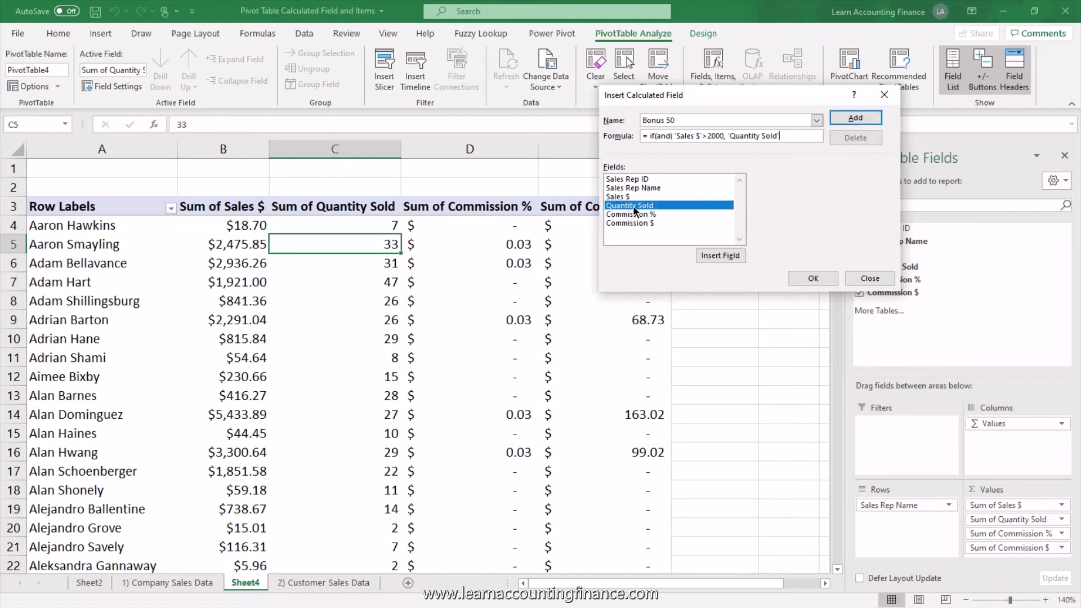
{"action": "type", "text": ">30),"}
{"action": "type", "text": "50,0"}
{"action": "left_click", "coordinate": [842, 120]}
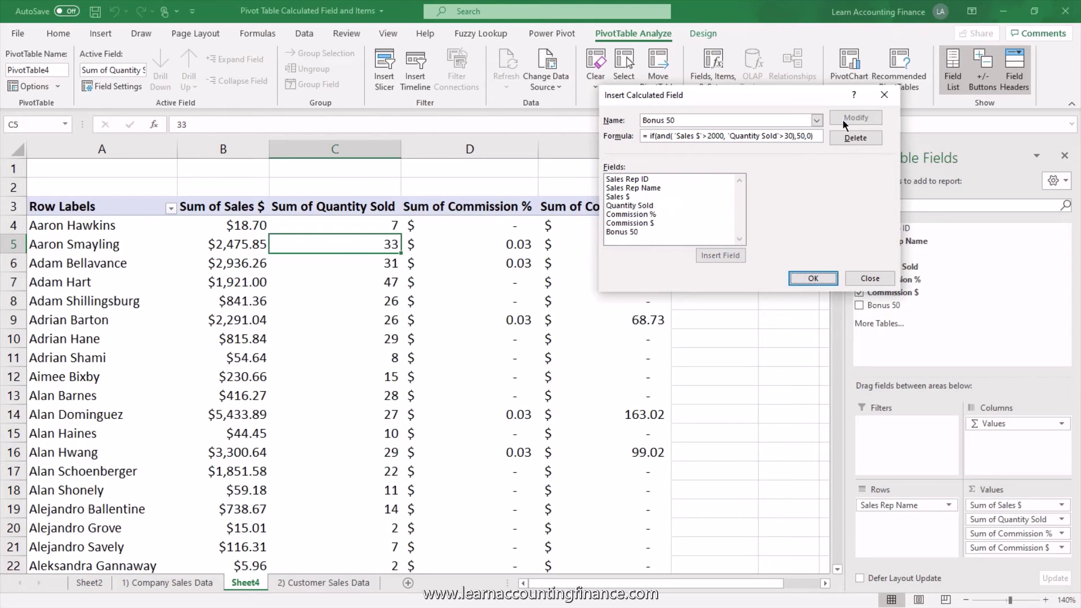
{"action": "left_click", "coordinate": [813, 283]}
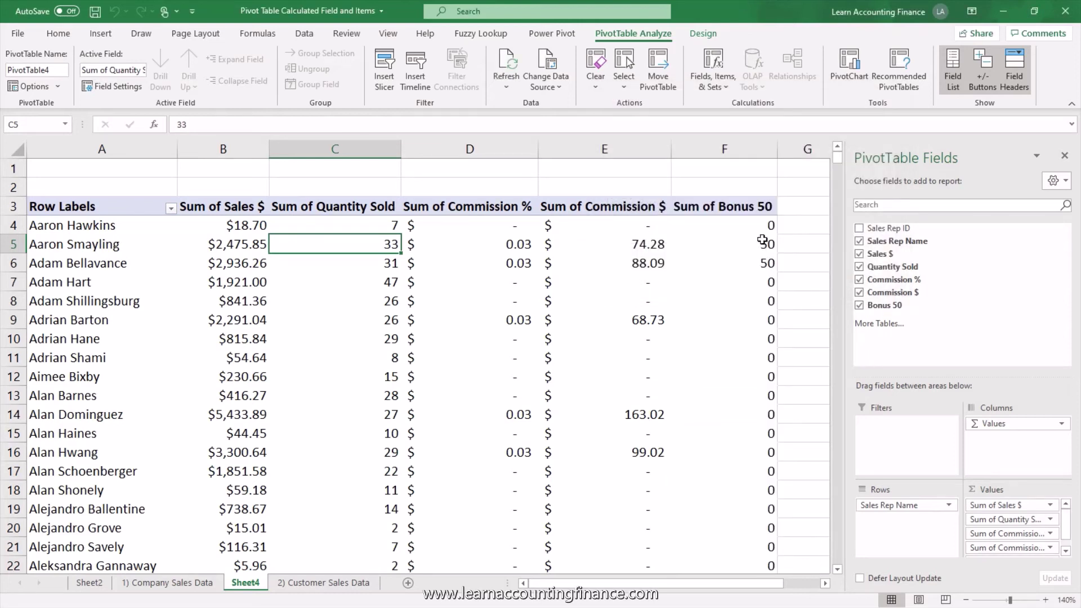
{"action": "left_click", "coordinate": [755, 227]}
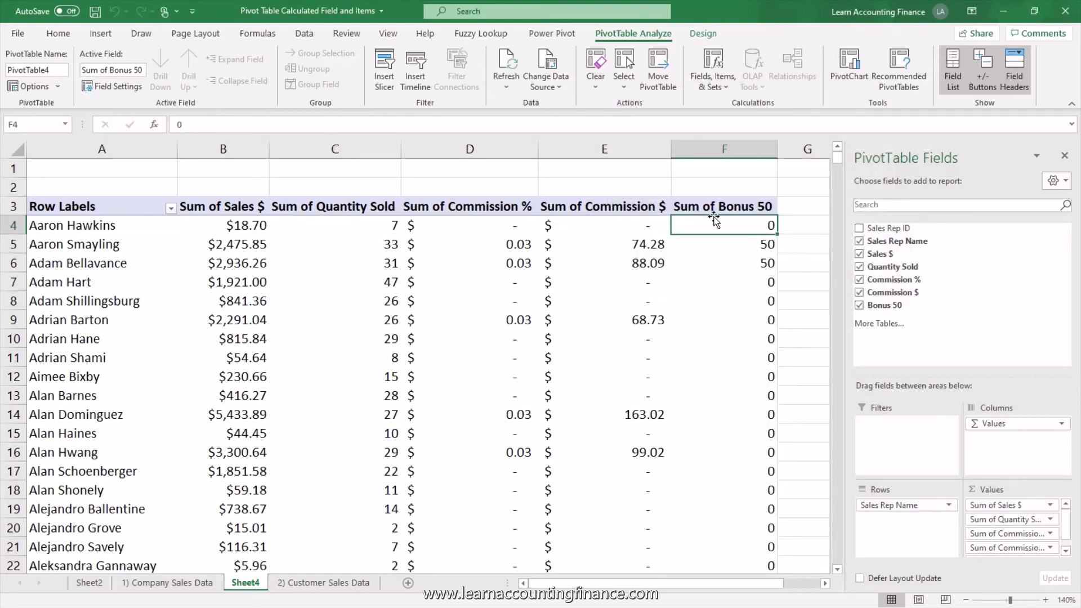
{"action": "left_click", "coordinate": [712, 248]}
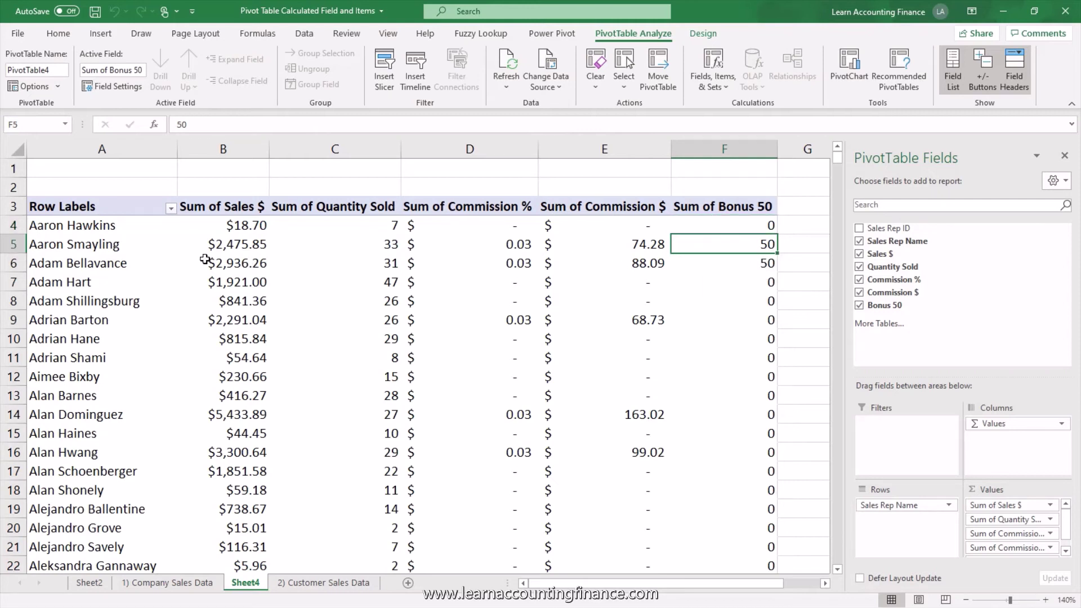
{"action": "left_click", "coordinate": [246, 248]}
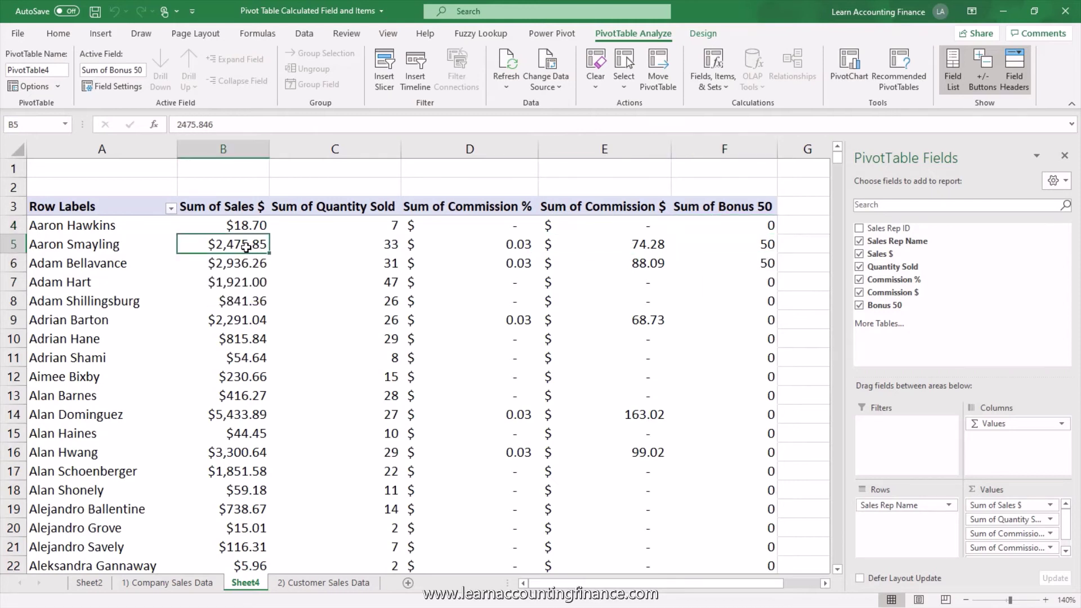
{"action": "left_click_drag", "start_coordinate": [247, 248], "coordinate": [244, 264]}
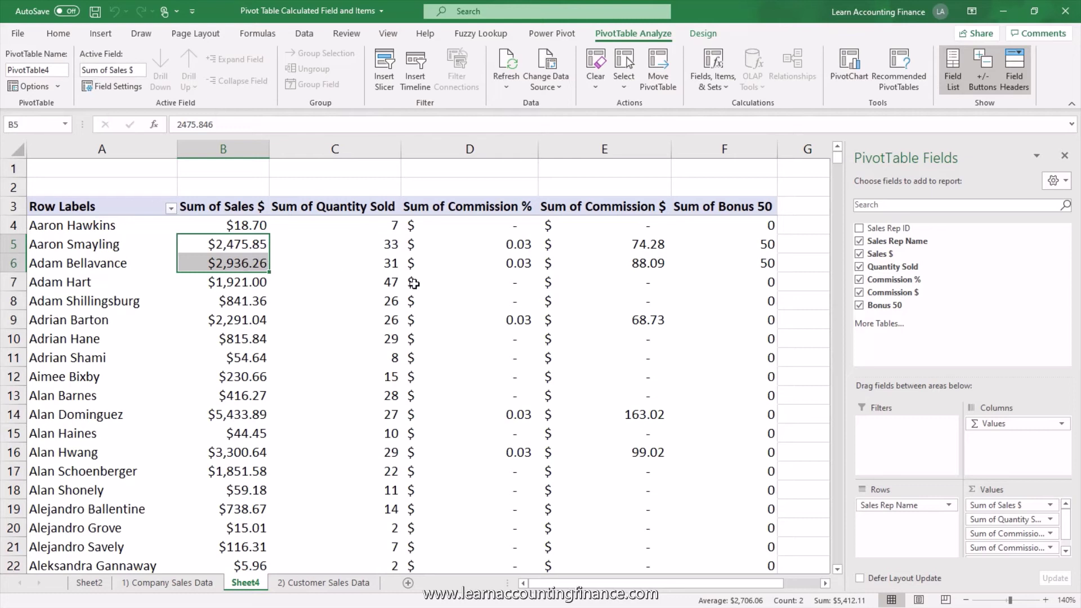
{"action": "left_click_drag", "start_coordinate": [393, 248], "coordinate": [391, 269]}
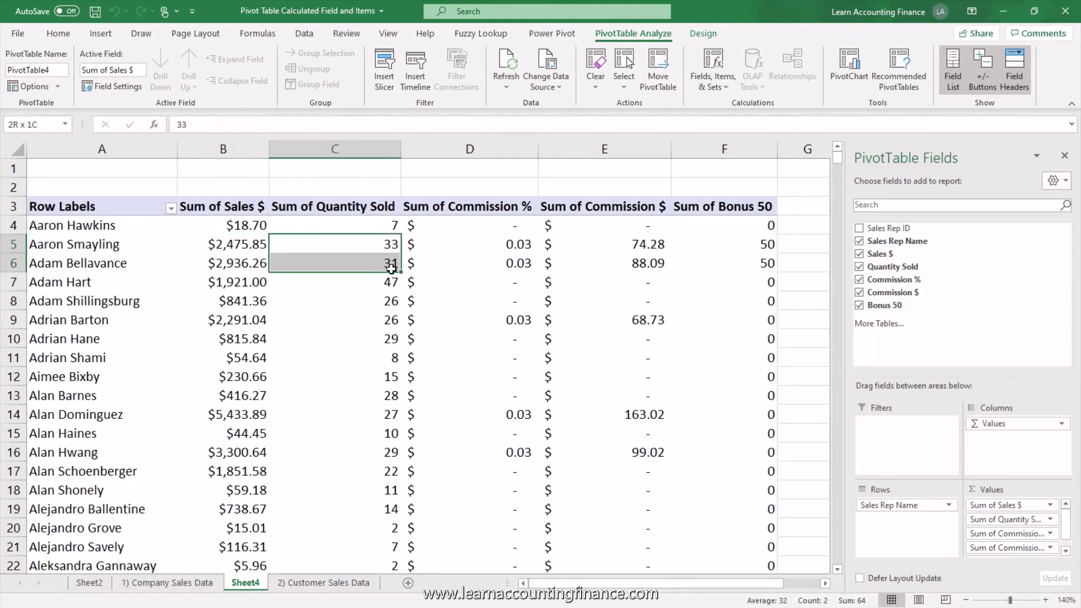
{"action": "left_click", "coordinate": [753, 320]}
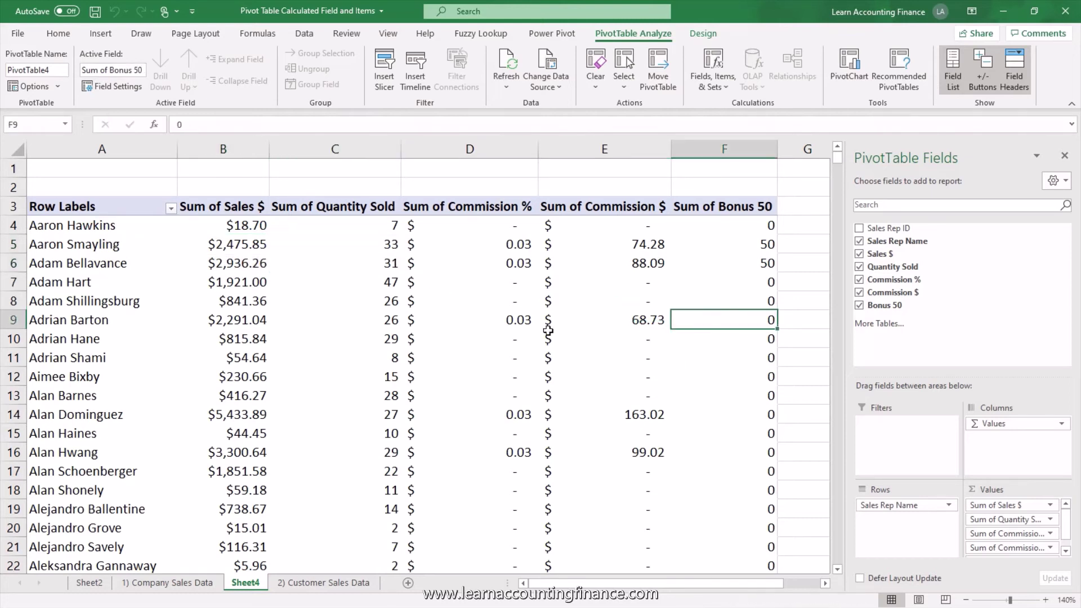
{"action": "left_click", "coordinate": [241, 325]}
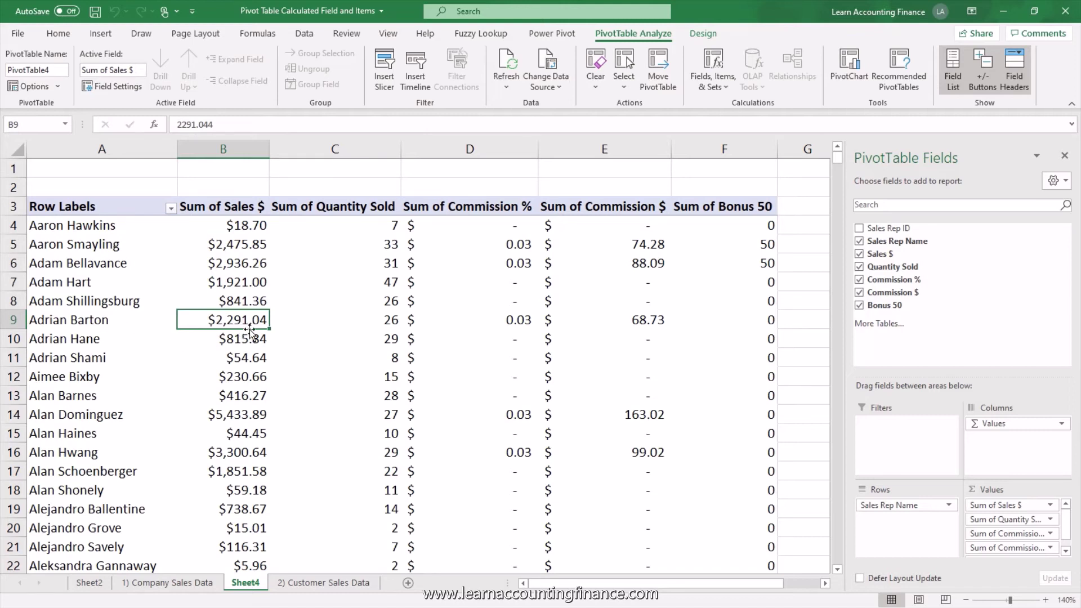
{"action": "left_click", "coordinate": [654, 317]}
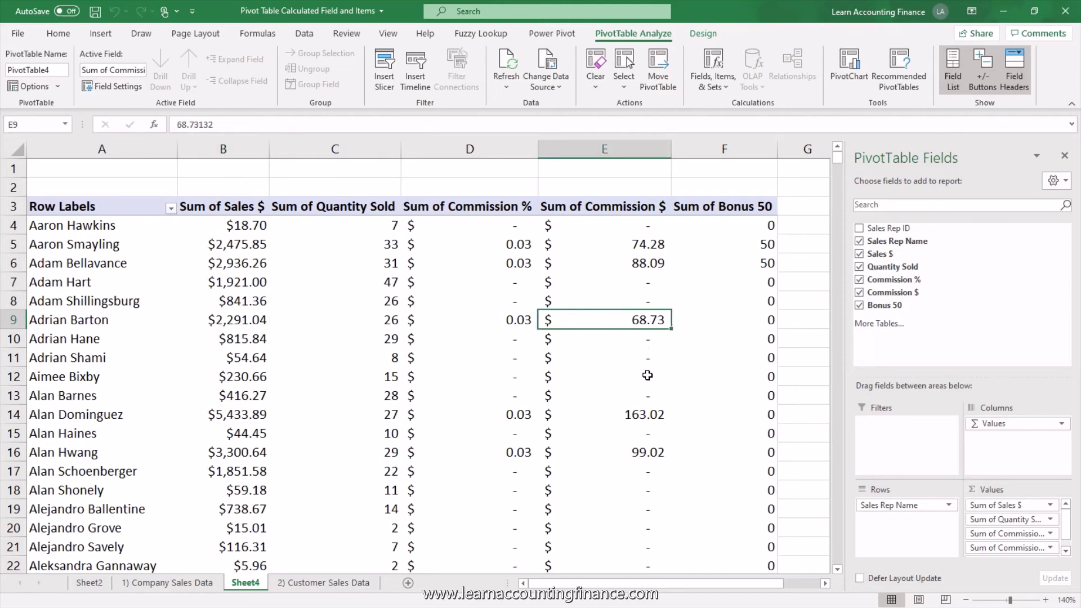
{"action": "left_click", "coordinate": [506, 320]}
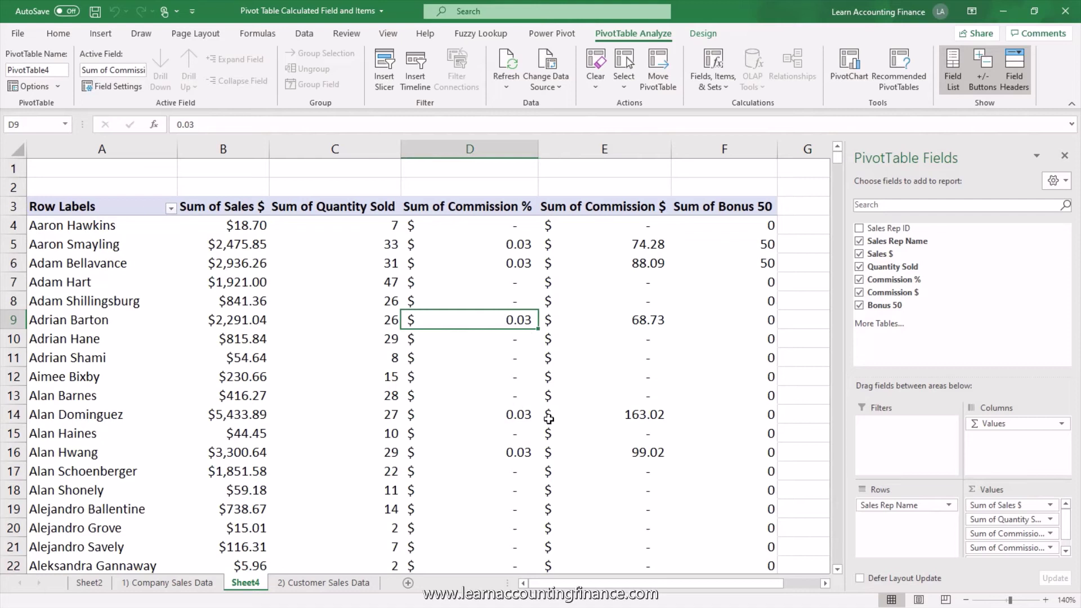
{"action": "left_click", "coordinate": [384, 325]}
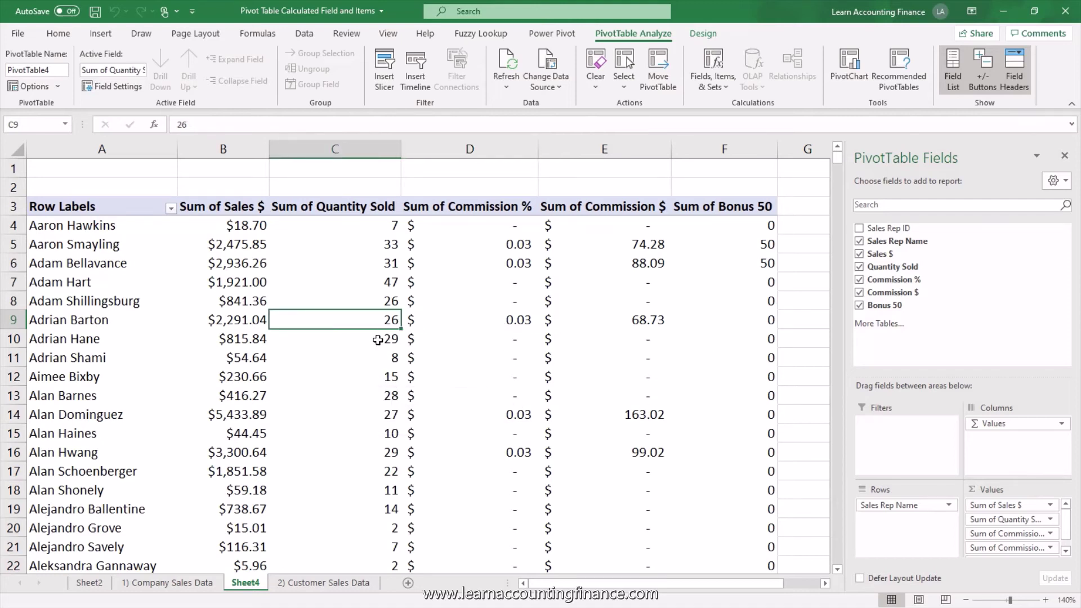
{"action": "left_click", "coordinate": [753, 319]}
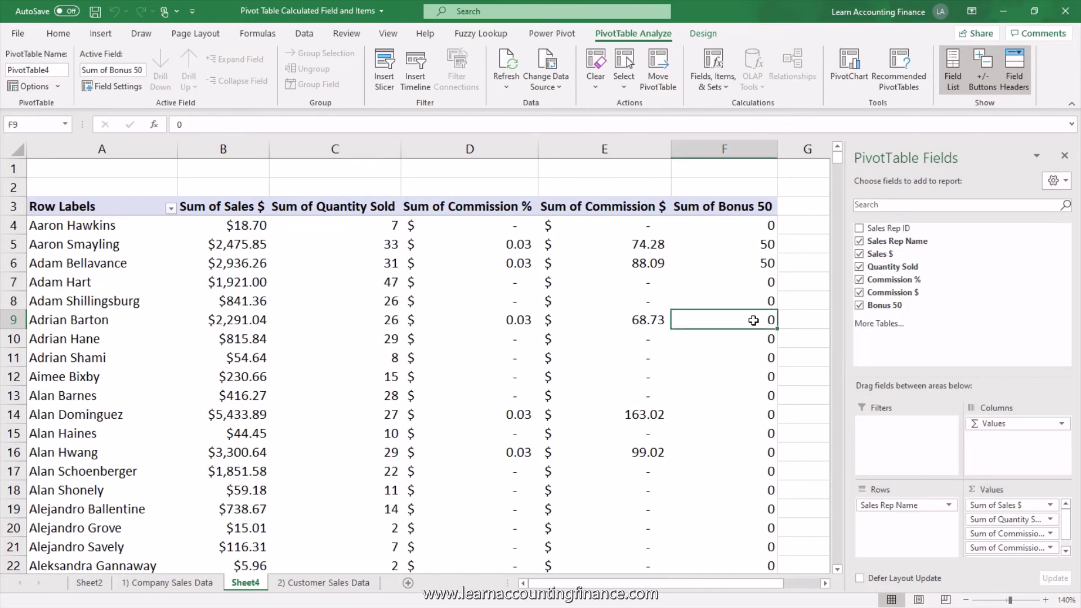
{"action": "mouse_move", "coordinate": [753, 319]}
{"action": "mouse_move", "coordinate": [290, 338]}
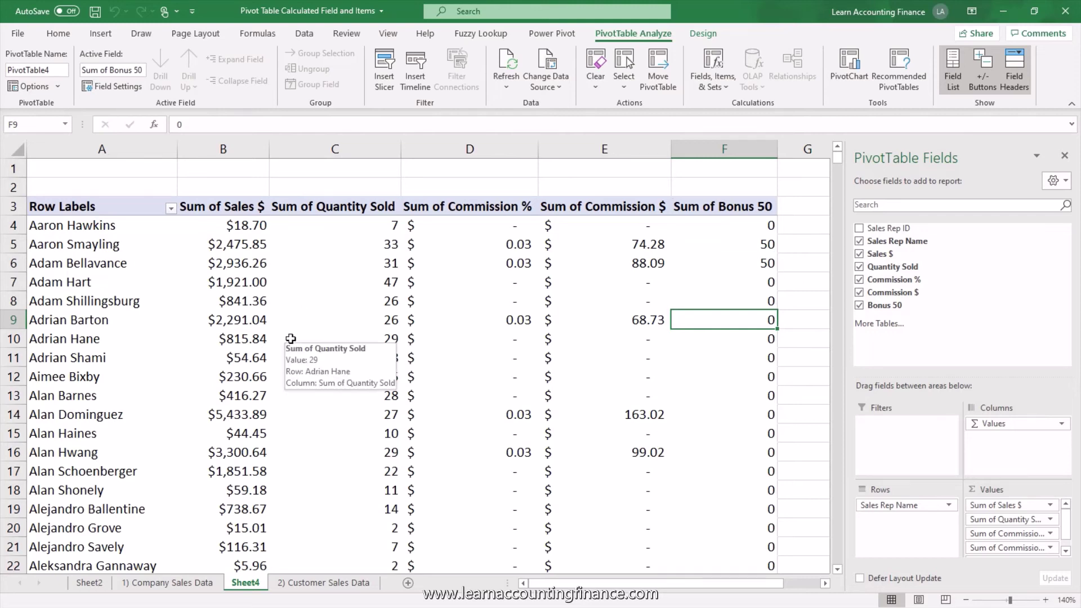
{"action": "left_click_drag", "start_coordinate": [248, 213], "coordinate": [251, 414]}
{"action": "left_click_drag", "start_coordinate": [147, 281], "coordinate": [148, 360]}
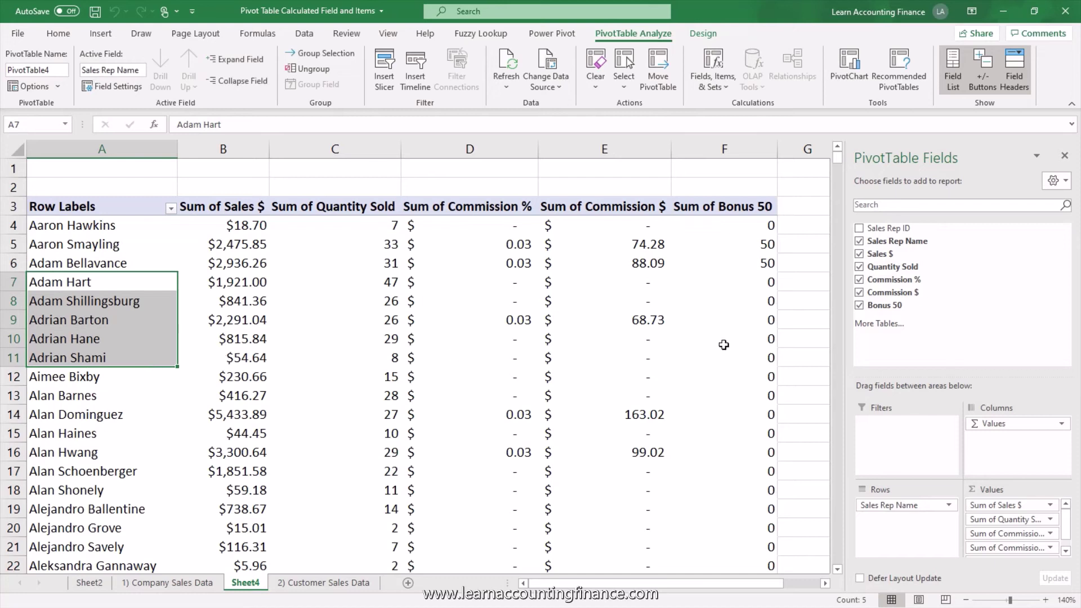
{"action": "mouse_move", "coordinate": [723, 345]}
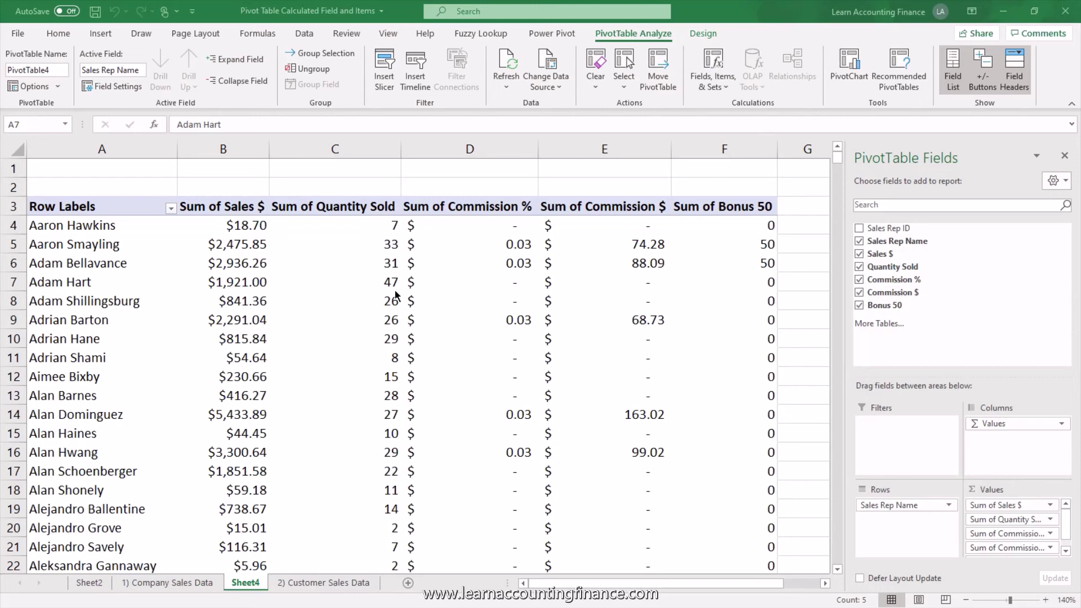
{"action": "left_click", "coordinate": [90, 583]}
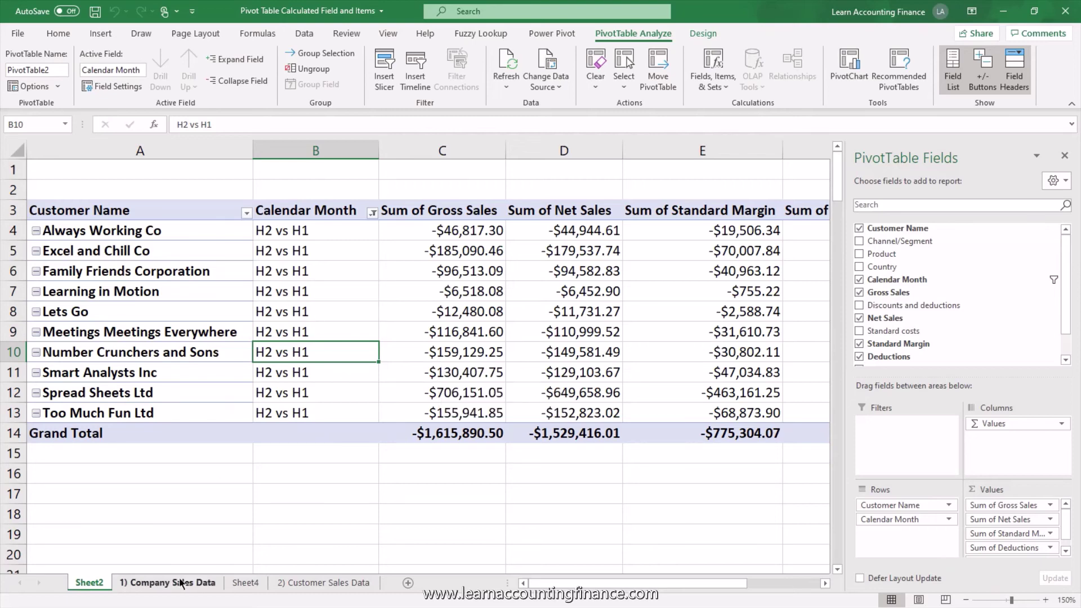
{"action": "left_click", "coordinate": [245, 583]}
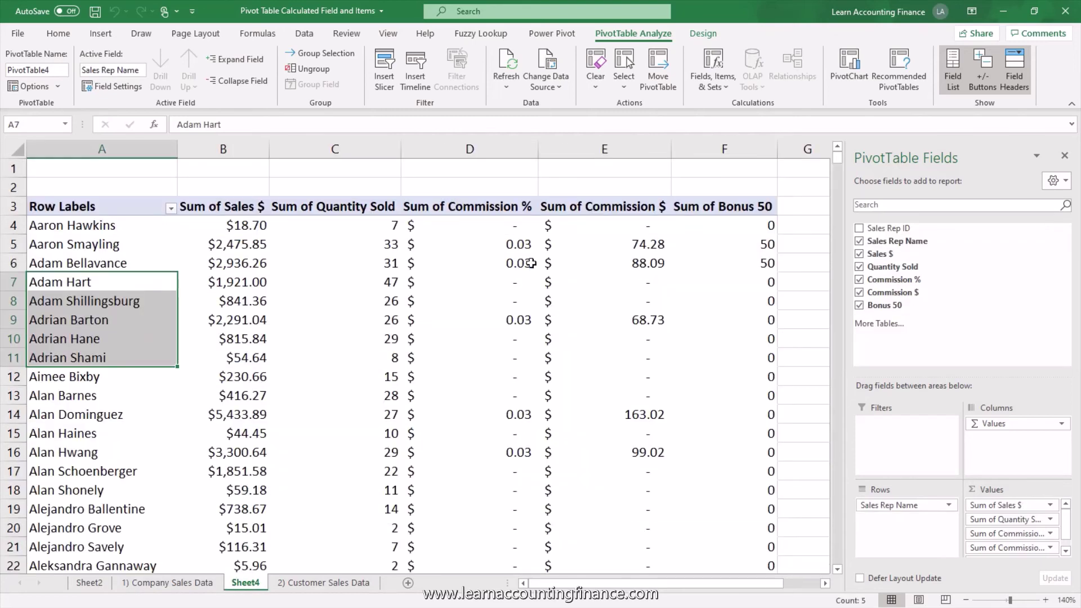
{"action": "mouse_move", "coordinate": [580, 239]}
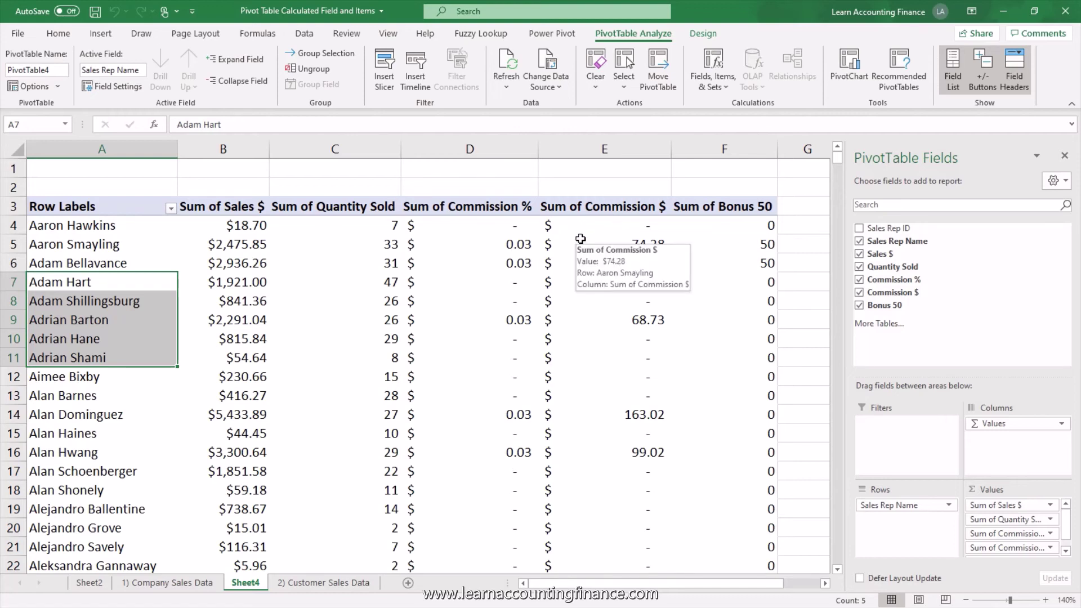
{"action": "mouse_move", "coordinate": [516, 297]}
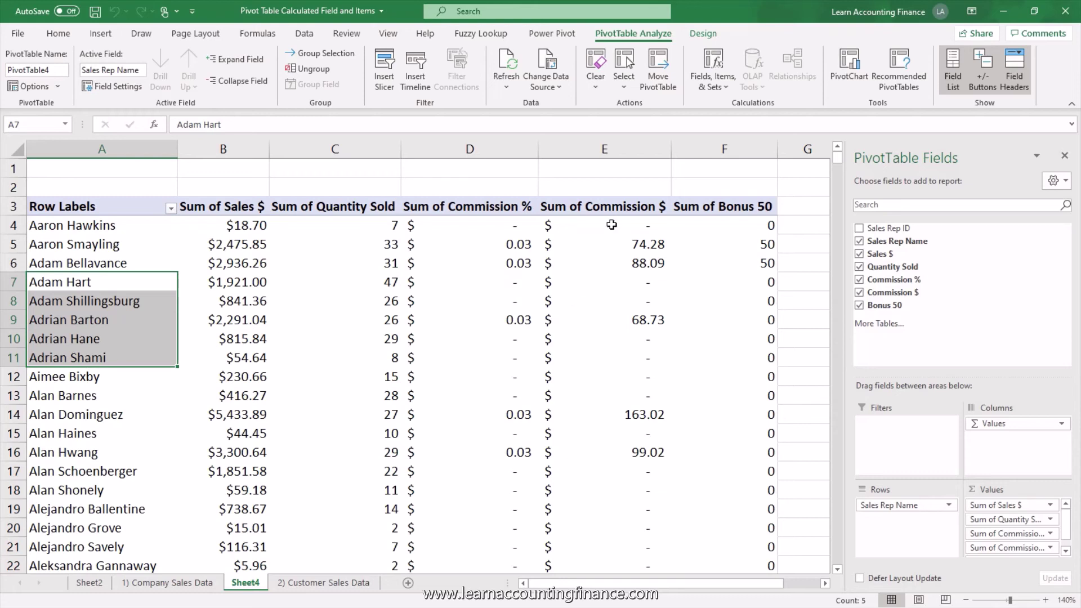
Generate Sheet5 via List Formulas and highlight the Commission %, Commission $ and Bonus 50 formulas
{"action": "left_click", "coordinate": [727, 88]}
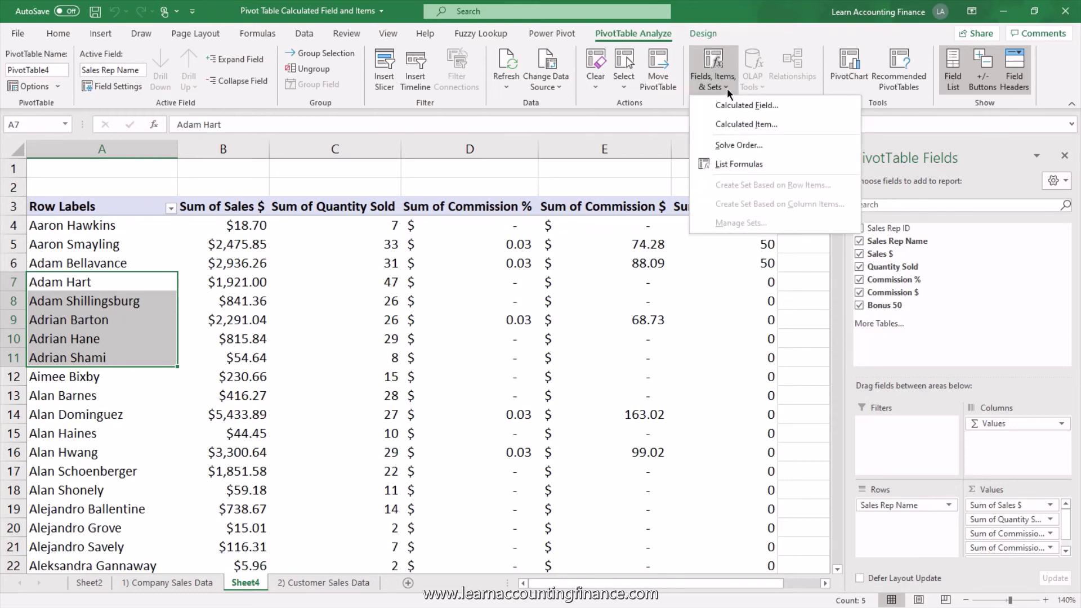
{"action": "left_click", "coordinate": [723, 164]}
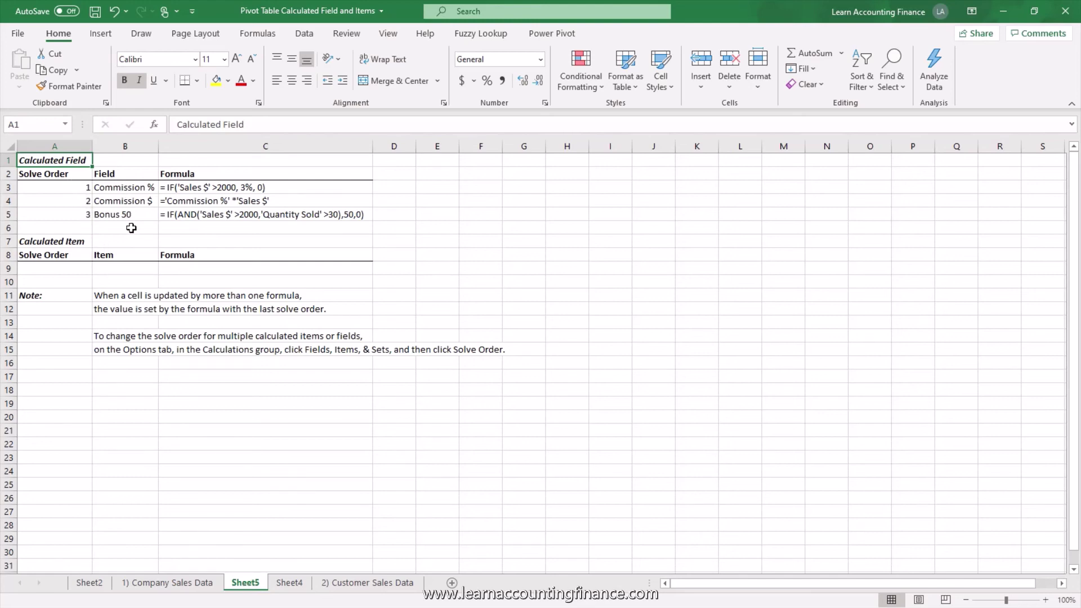
{"action": "left_click", "coordinate": [288, 582]}
{"action": "left_click_drag", "start_coordinate": [218, 191], "coordinate": [218, 219]}
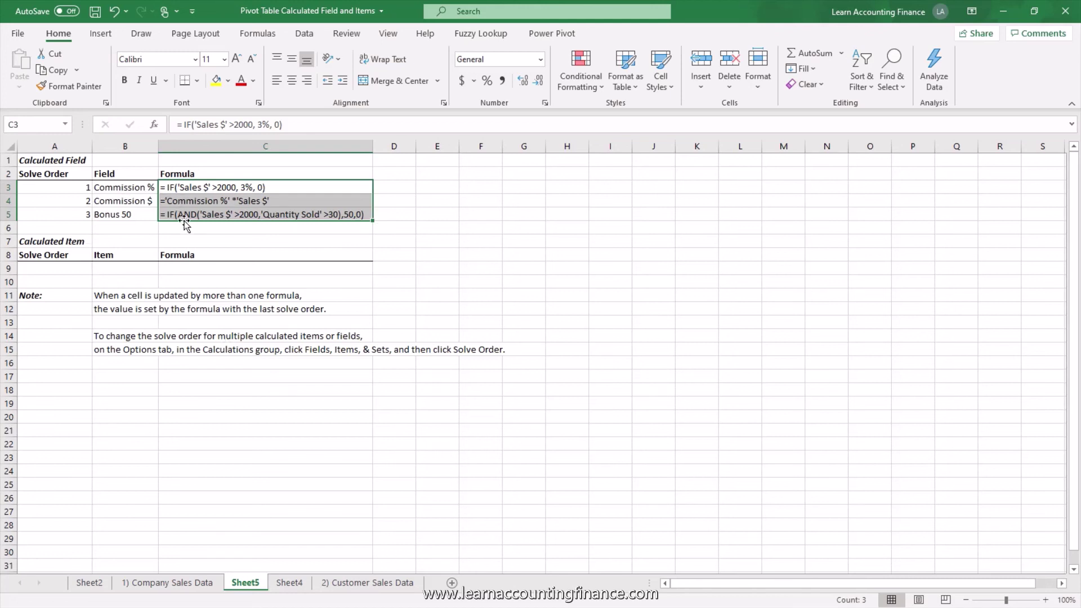
From the Sheet2 customer pivot, run List Formulas to create Sheet6
{"action": "left_click", "coordinate": [102, 587]}
{"action": "left_click", "coordinate": [318, 270]}
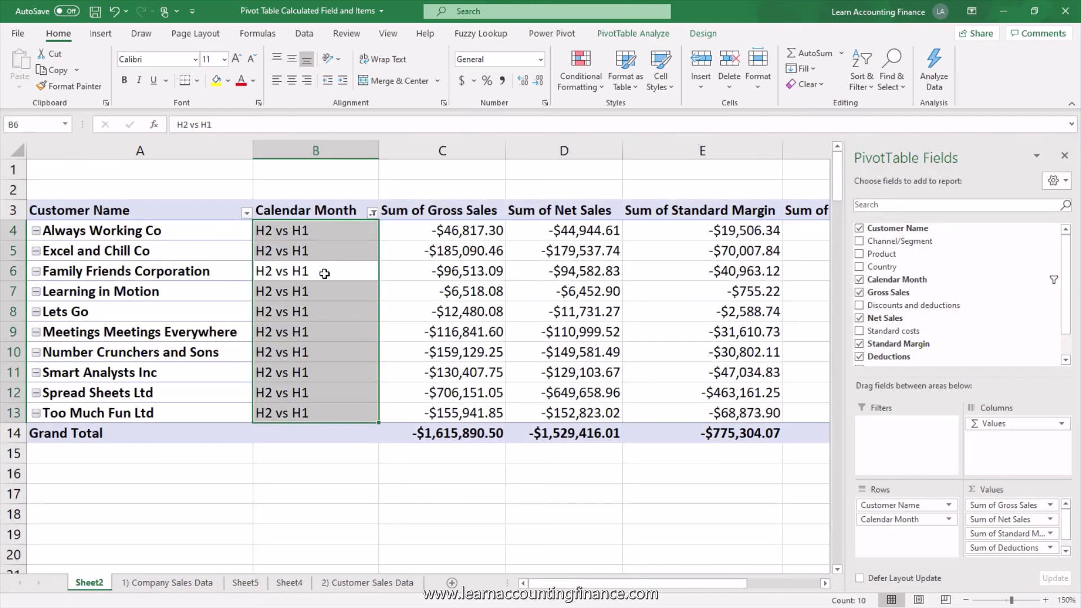
{"action": "left_click", "coordinate": [319, 271]}
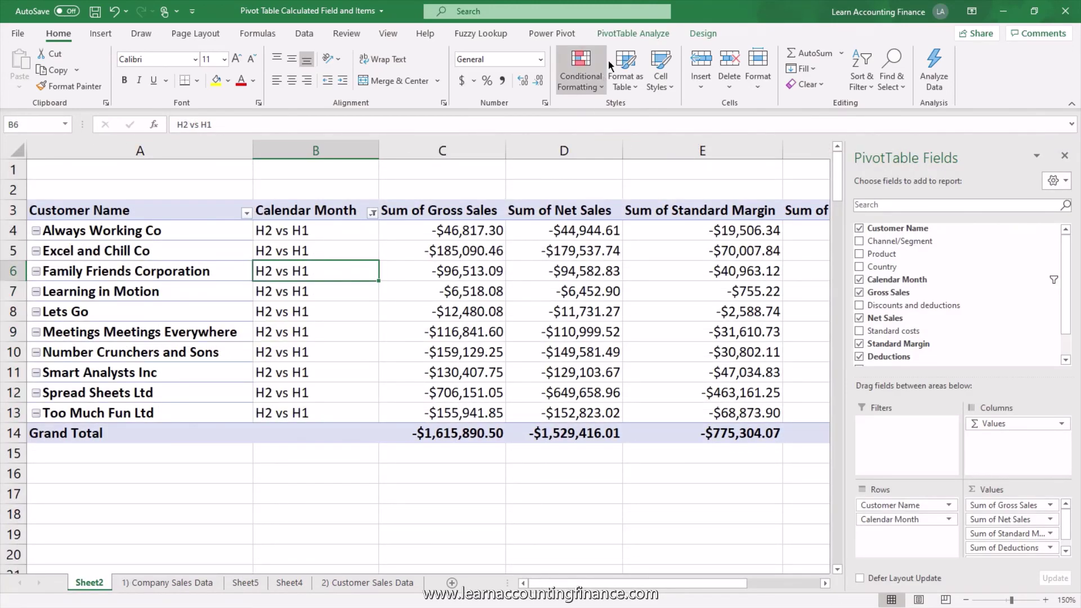
{"action": "left_click", "coordinate": [629, 35]}
{"action": "left_click", "coordinate": [722, 90]}
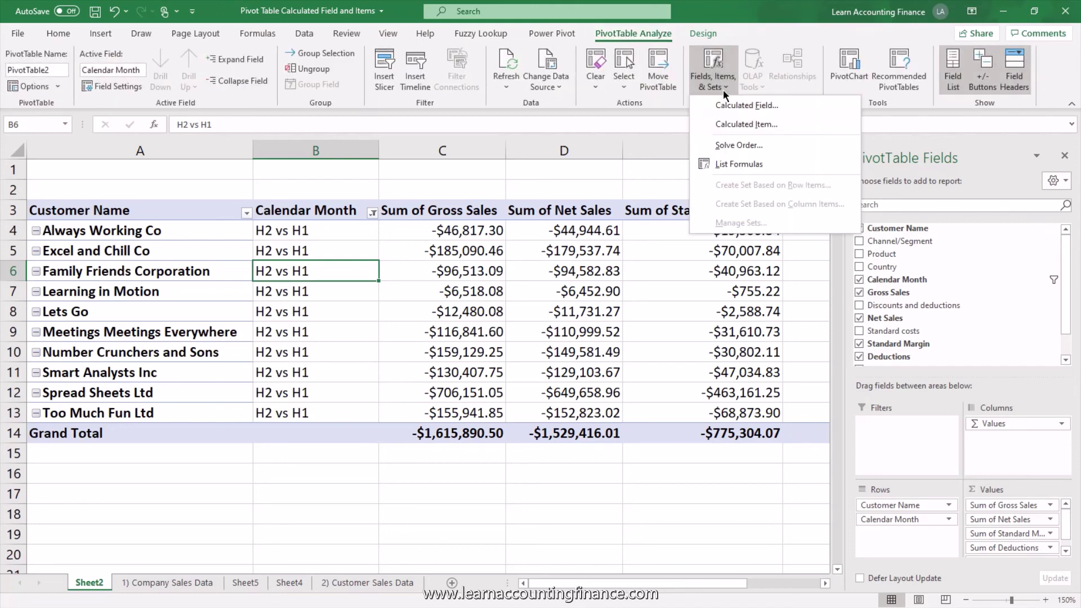
{"action": "left_click", "coordinate": [738, 163]}
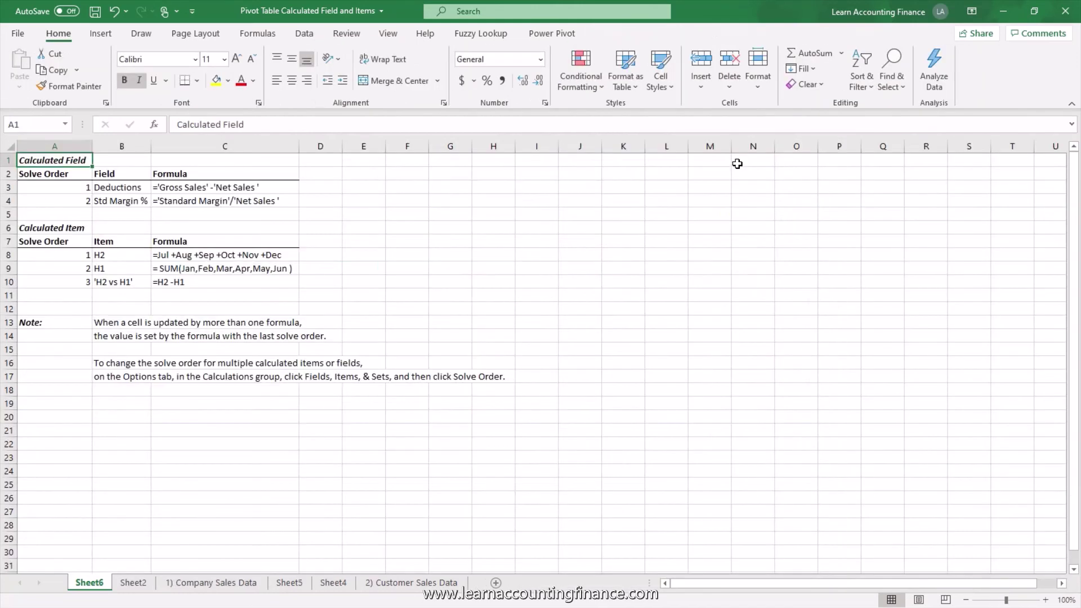
Review the Deductions and Std Margin % fields and the H2, H1, H2 vs H1 item formulas
{"action": "left_click", "coordinate": [120, 188]}
{"action": "left_click", "coordinate": [131, 204]}
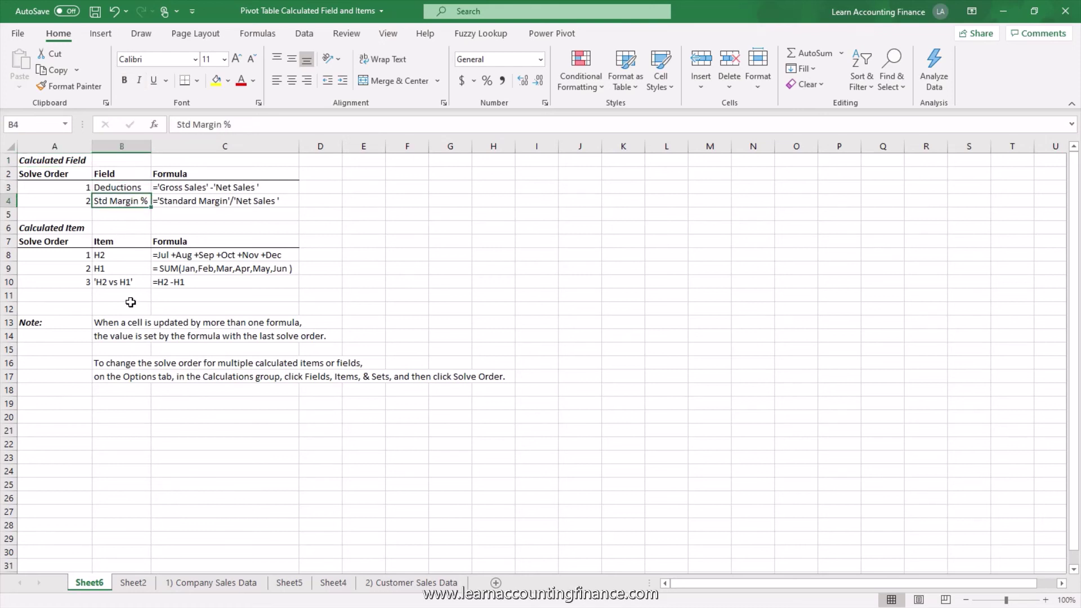
{"action": "left_click_drag", "start_coordinate": [95, 178], "coordinate": [107, 201]}
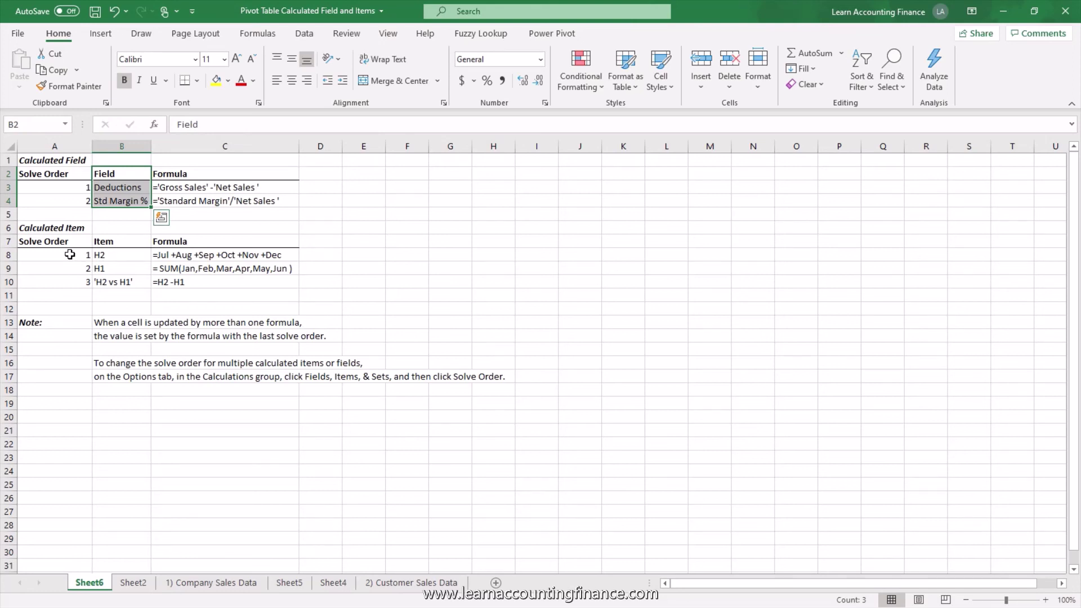
{"action": "left_click_drag", "start_coordinate": [70, 255], "coordinate": [117, 282]}
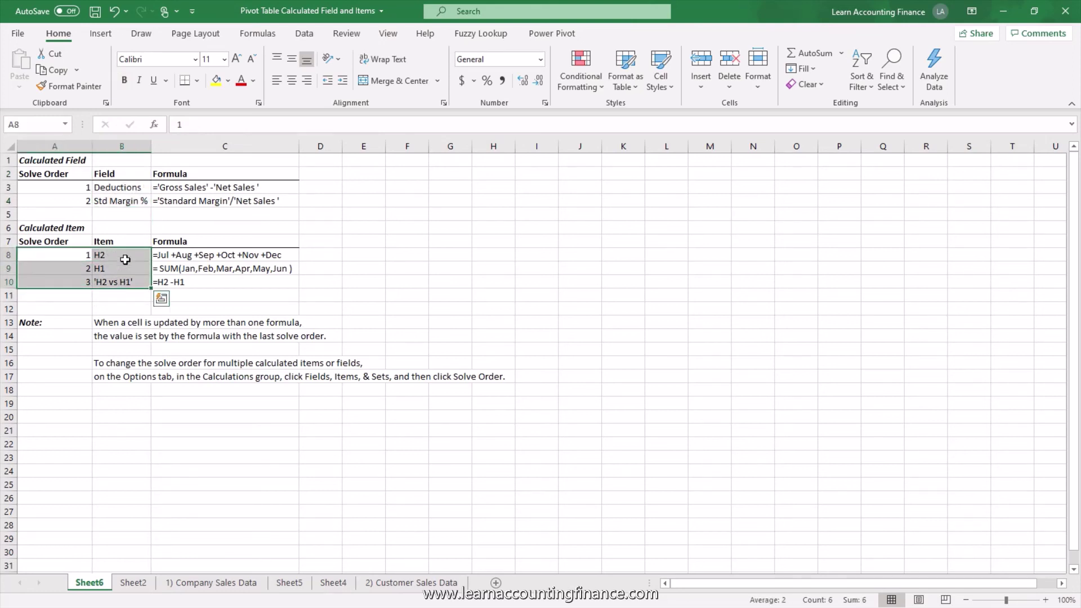
{"action": "left_click", "coordinate": [125, 259]}
{"action": "left_click", "coordinate": [123, 269]}
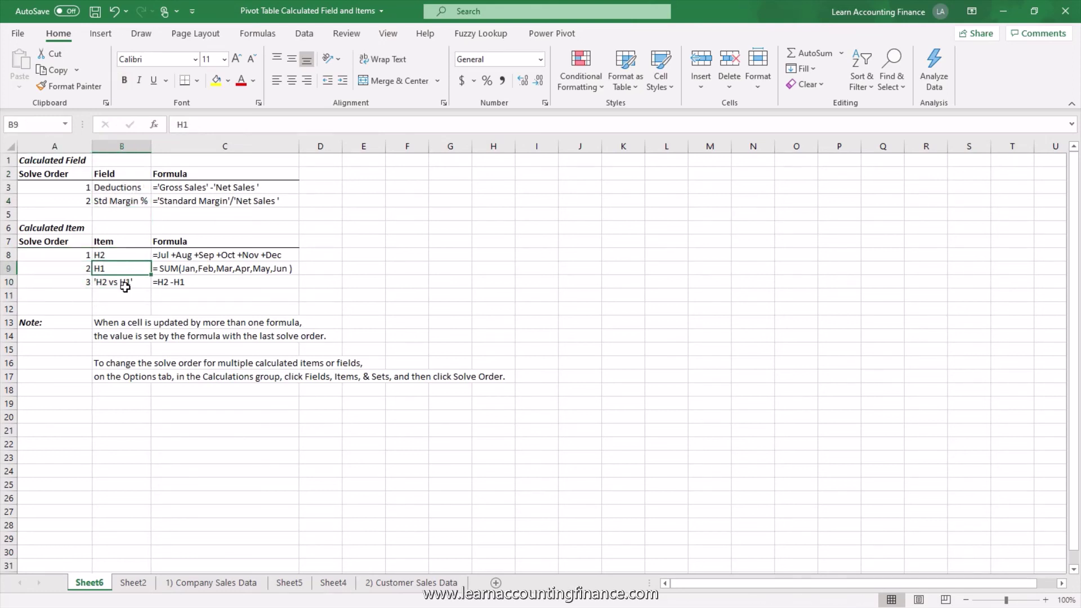
{"action": "left_click", "coordinate": [125, 285]}
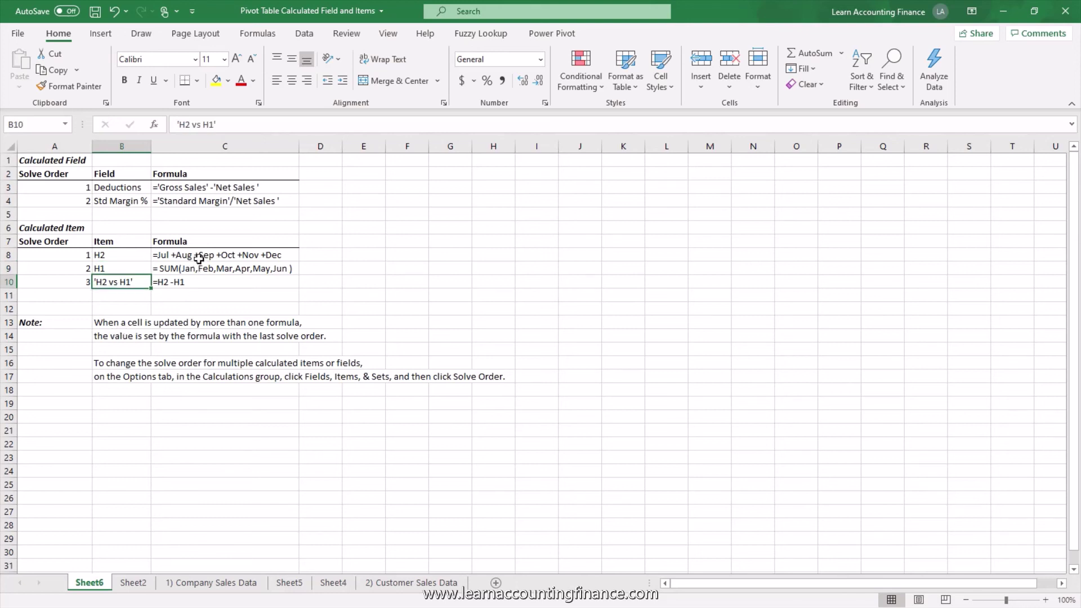
{"action": "left_click_drag", "start_coordinate": [198, 259], "coordinate": [299, 292]}
{"action": "key", "text": "shift+BackSpace"}
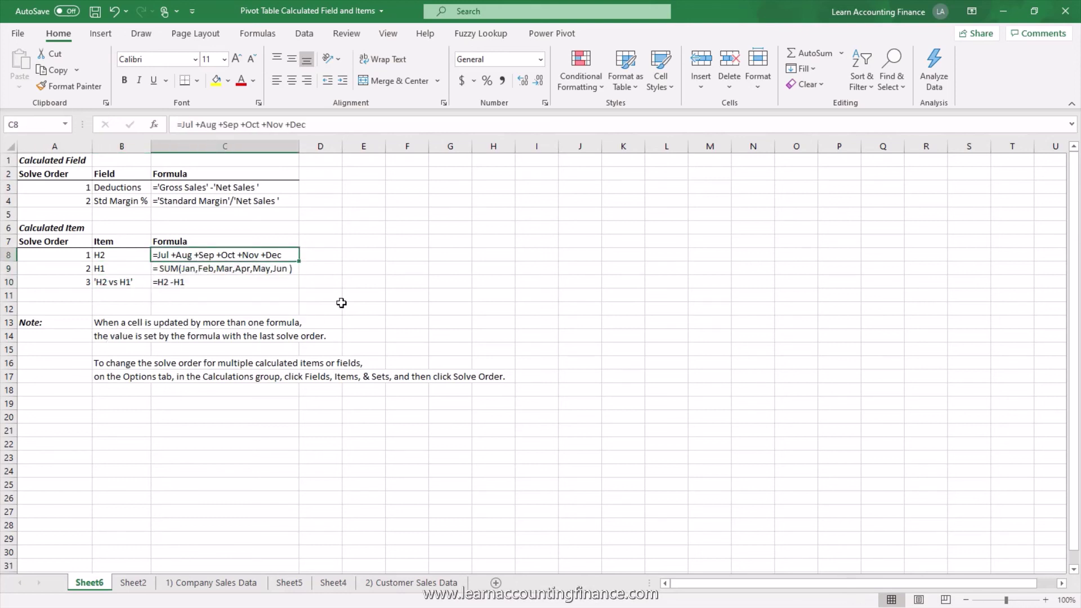